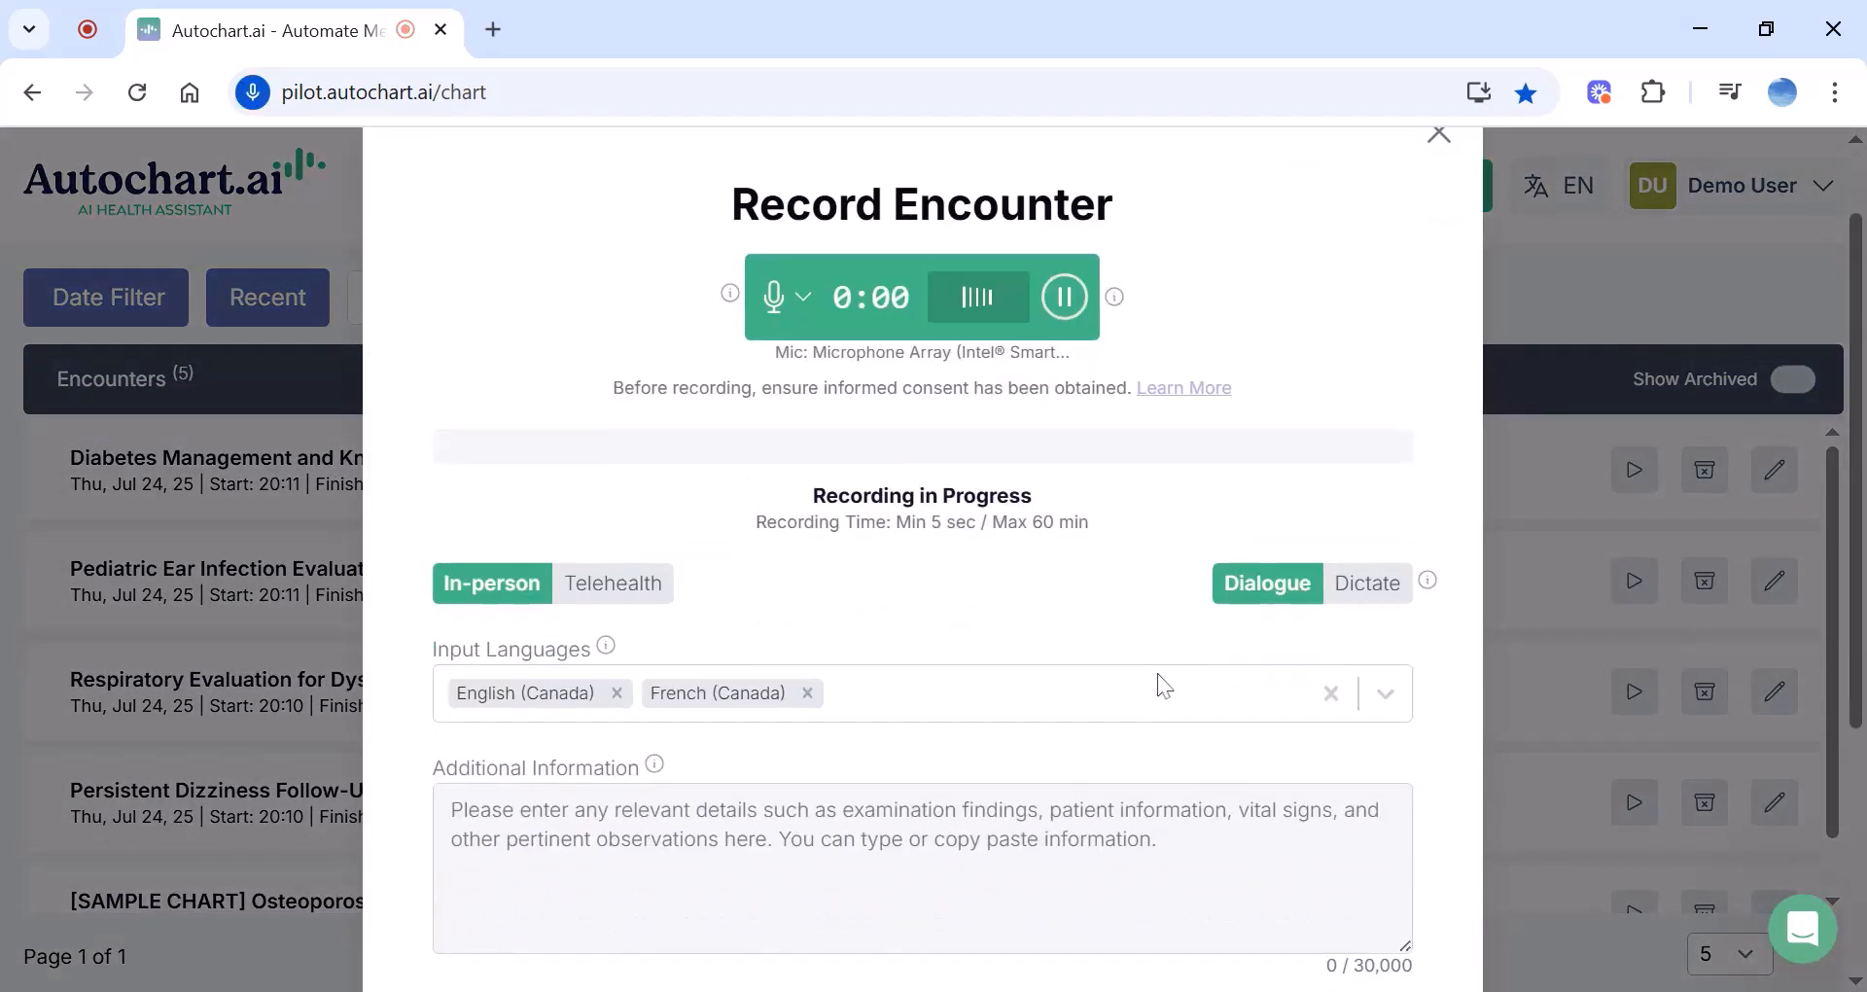
Browse the note types under Advanced Options, keep SOAP, and close the recorder
scroll(1159, 677, down, 5)
click(612, 829)
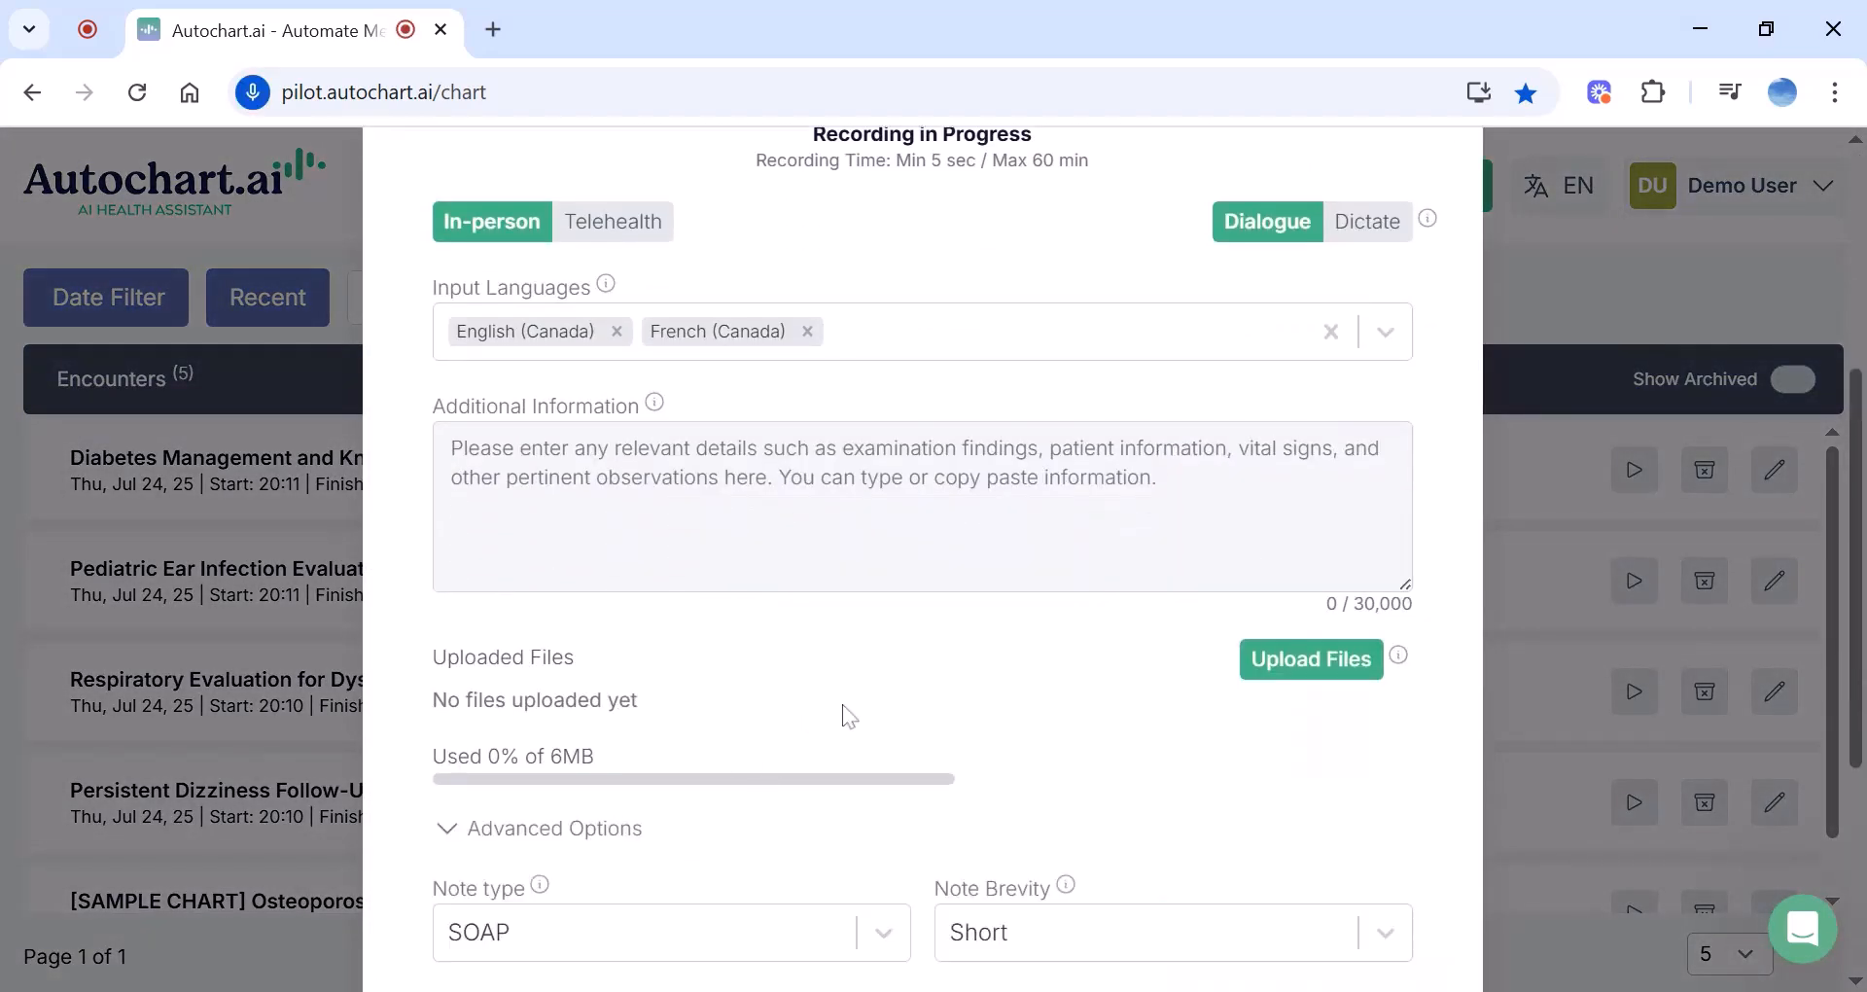
scroll(851, 717, down, 4)
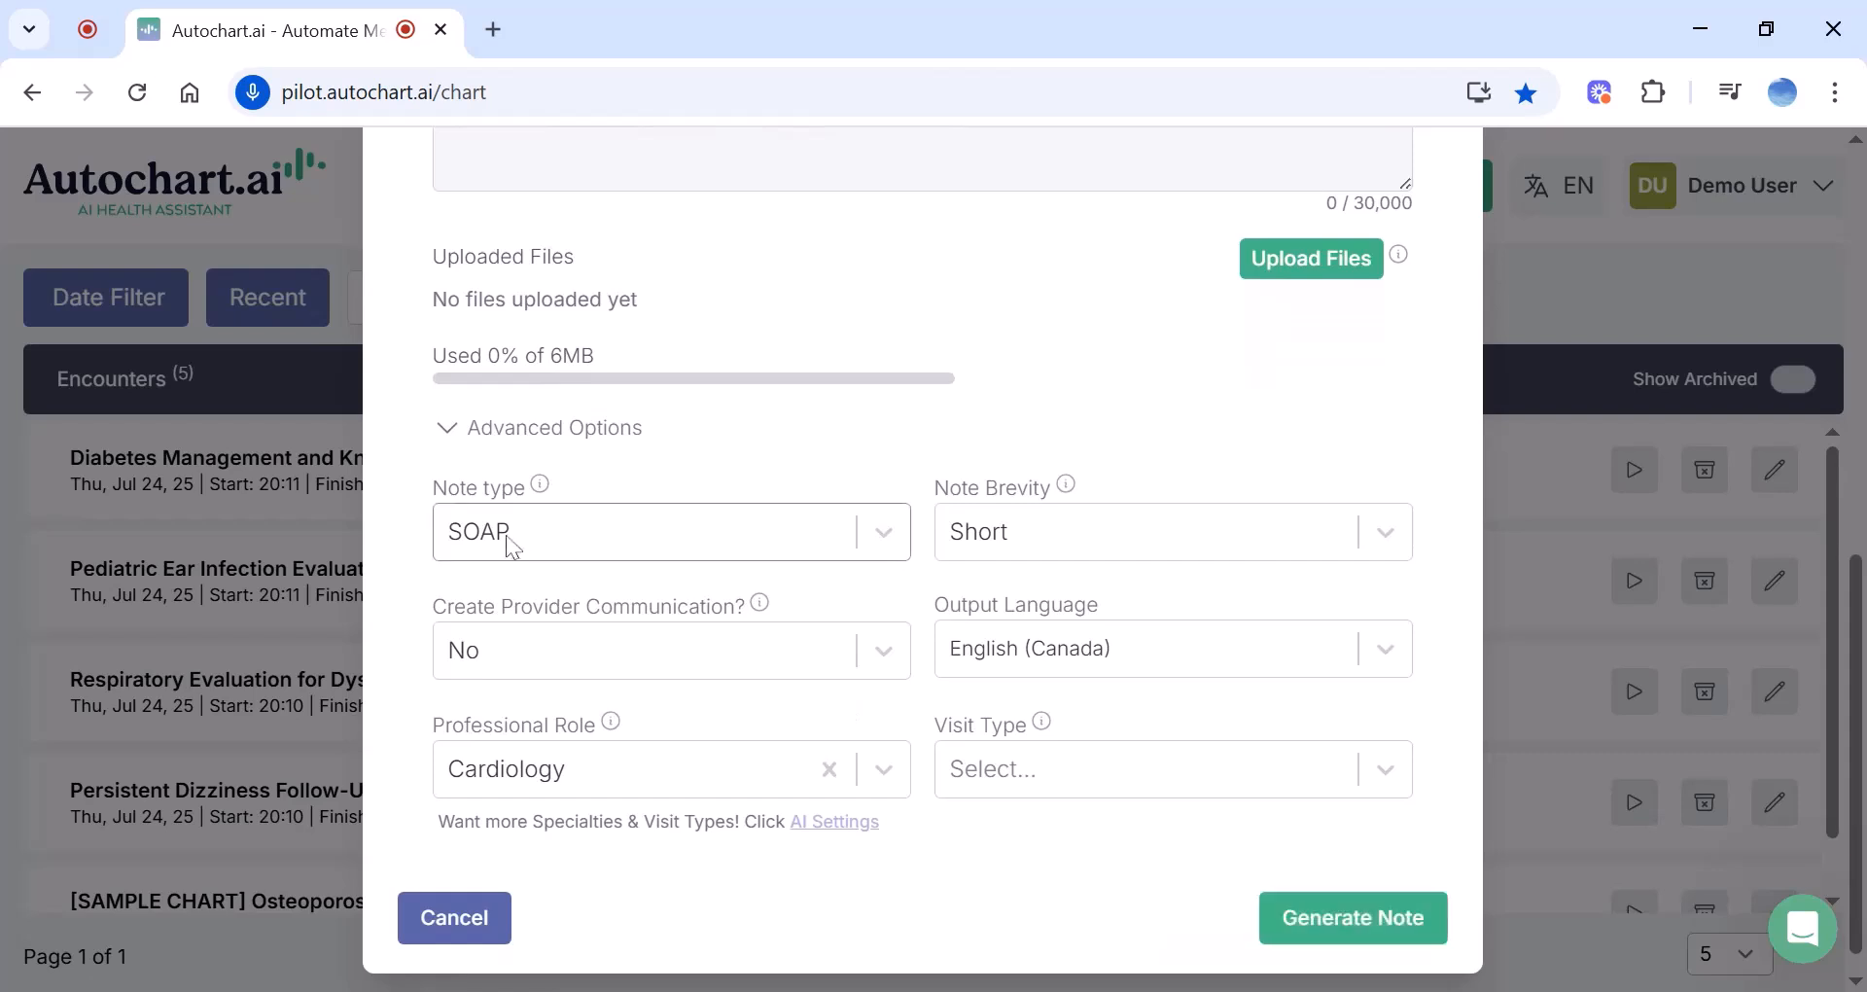
click(885, 532)
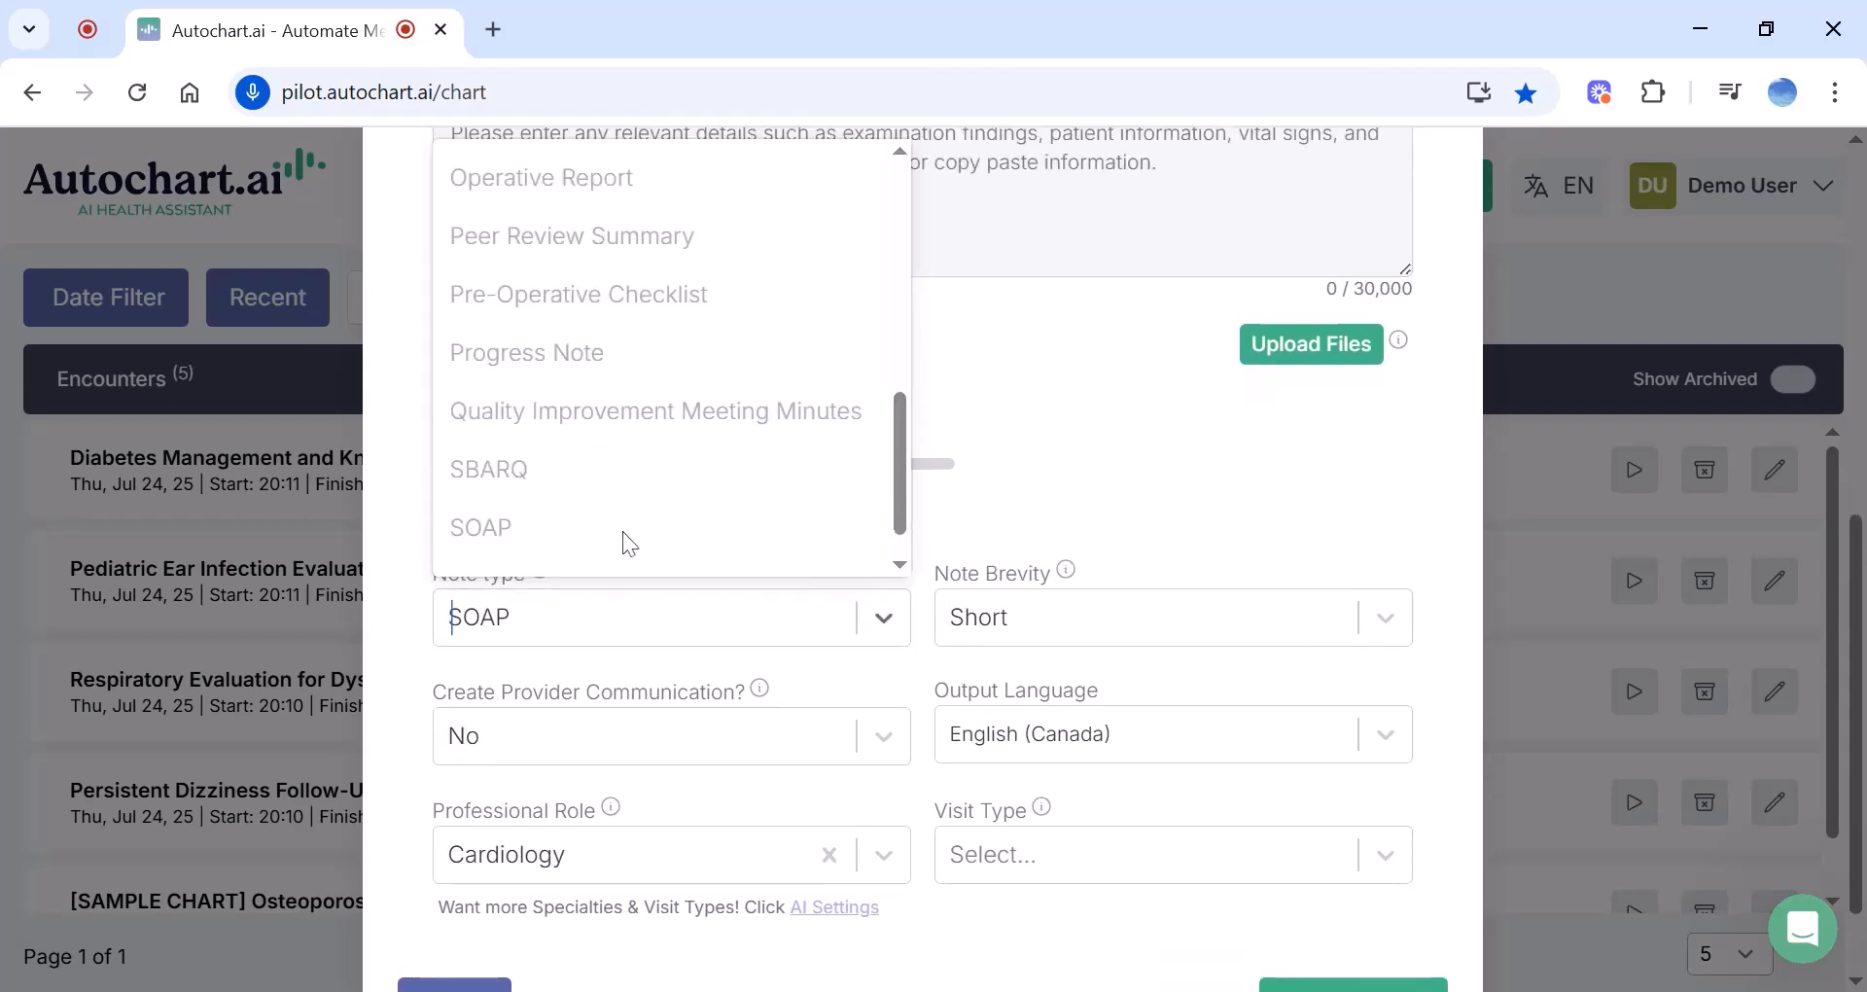
scroll(722, 488, up, 4)
scroll(721, 489, up, 3)
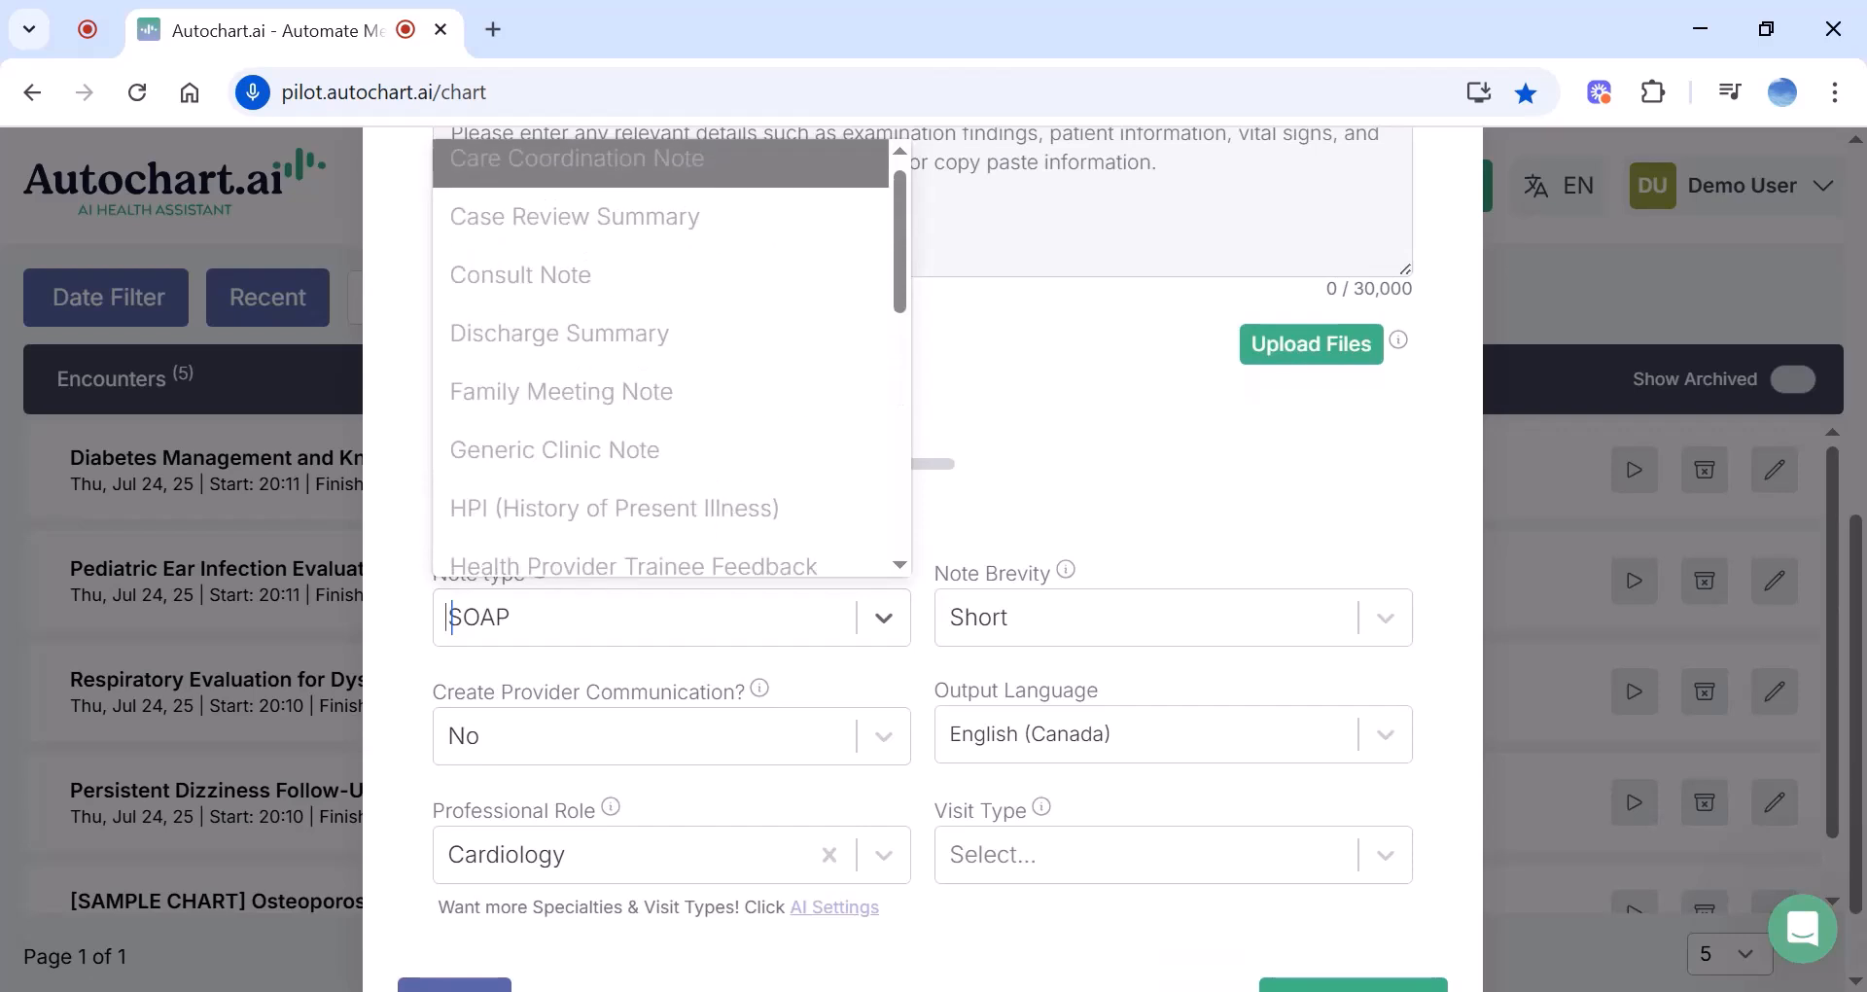
scroll(721, 489, down, 8)
scroll(671, 358, down, 2)
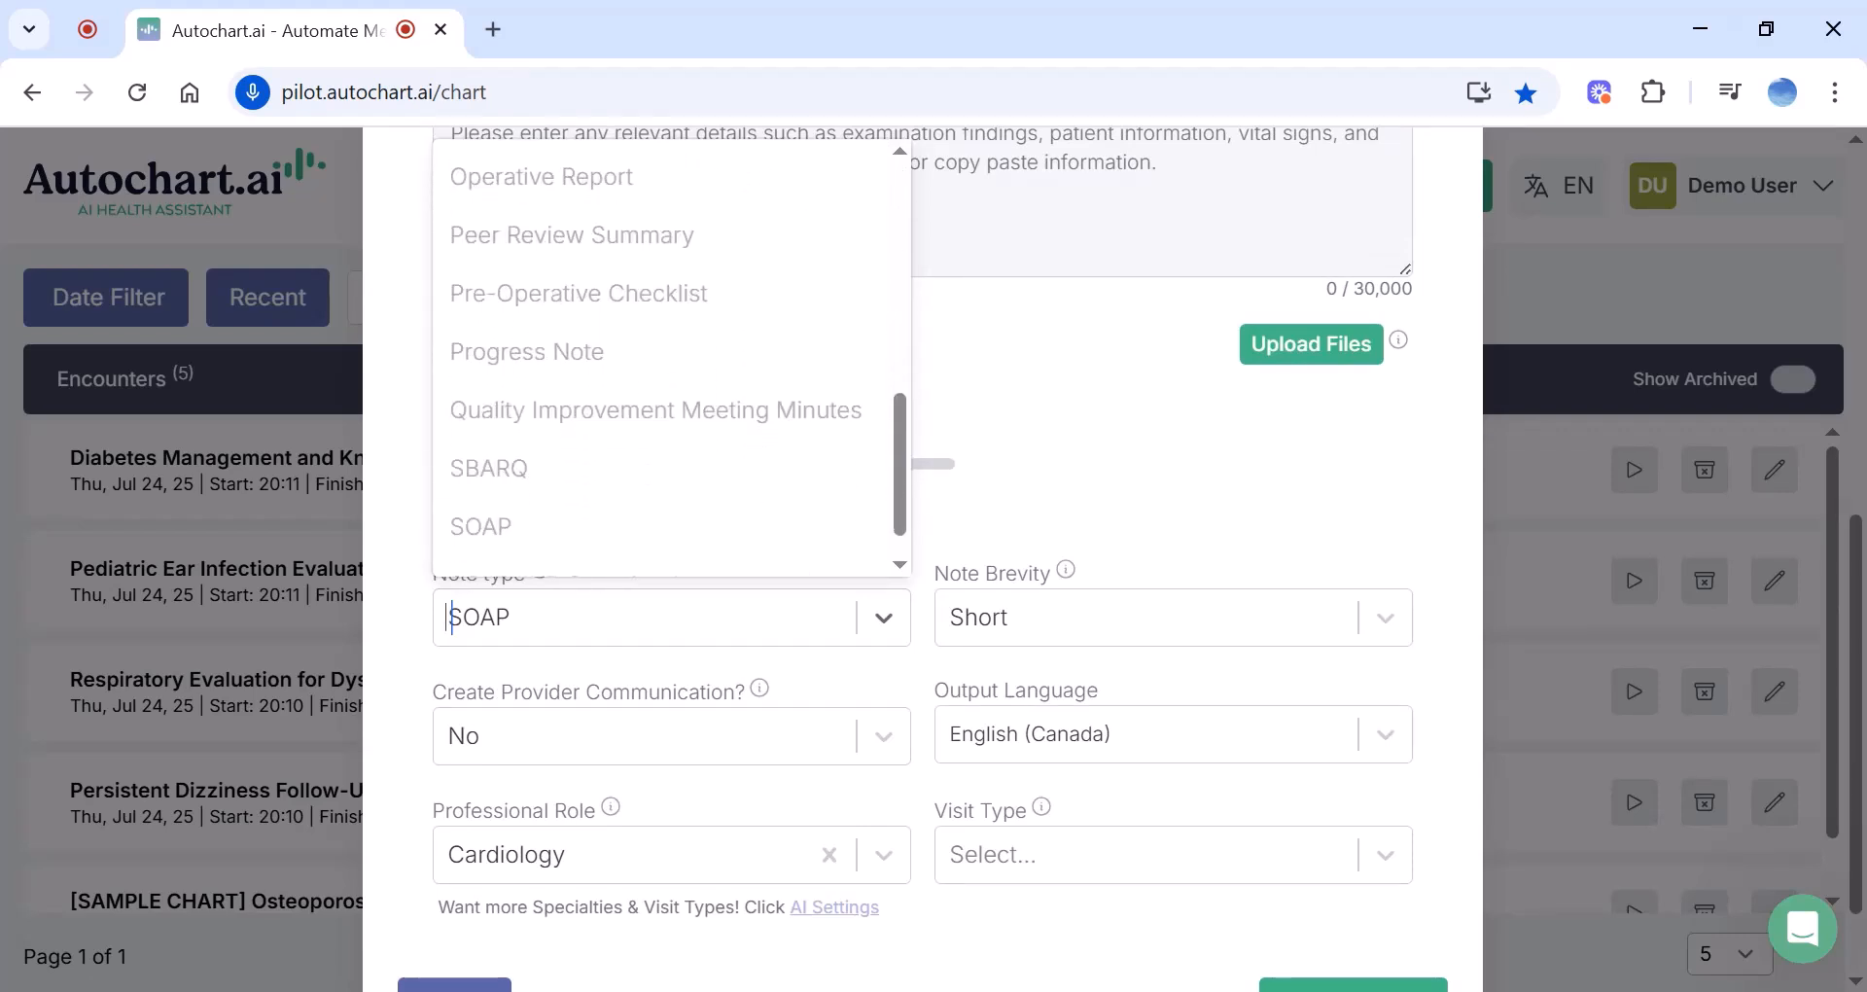
scroll(671, 463, up, 9)
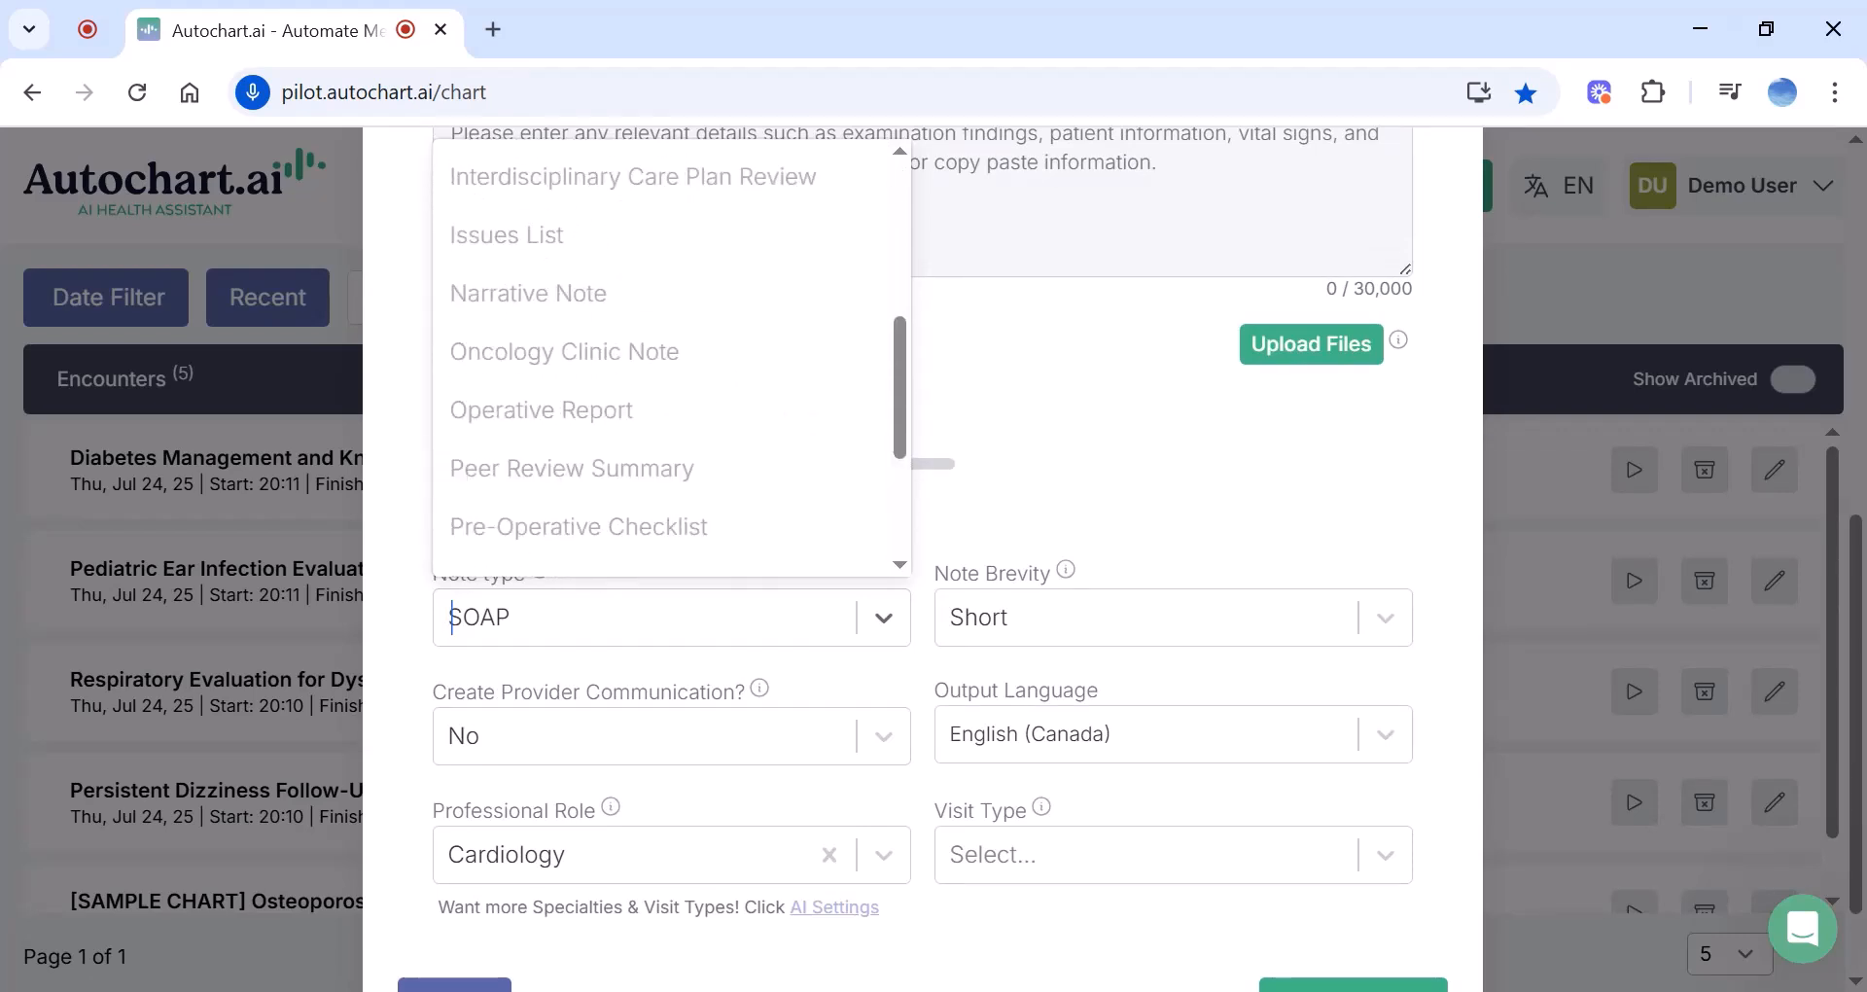
click(1063, 534)
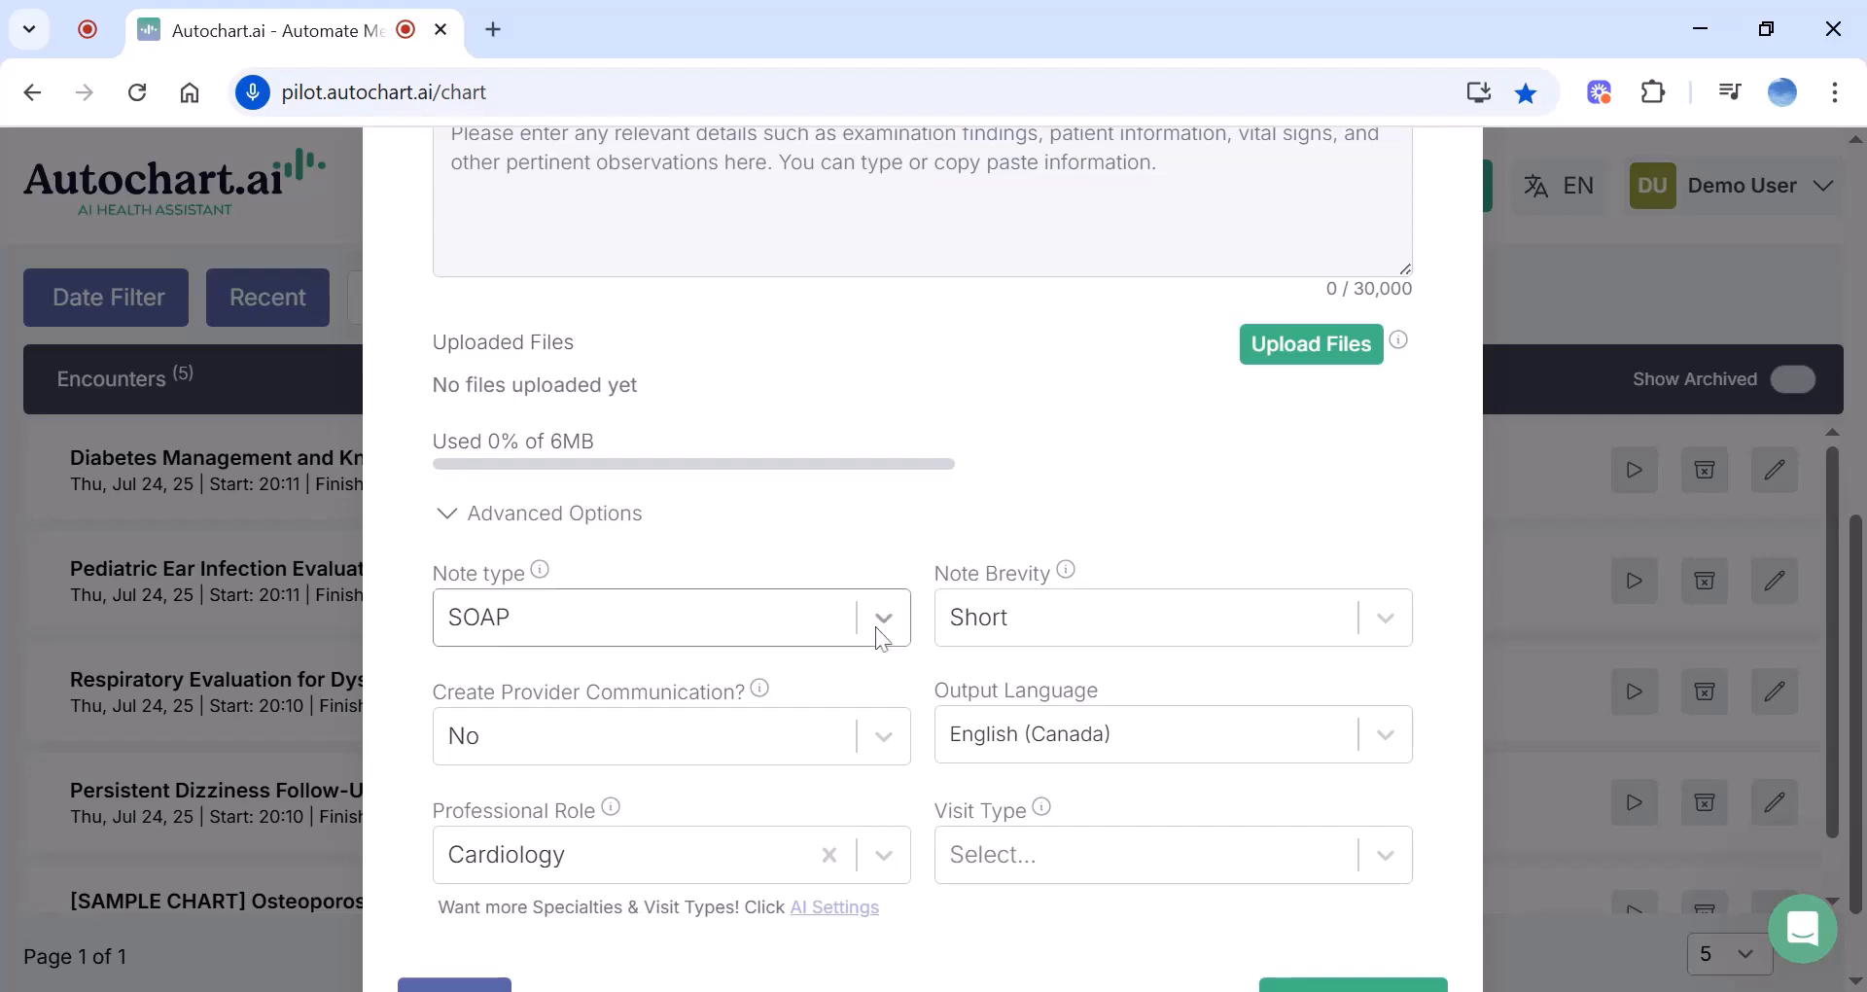
scroll(1000, 534, up, 8)
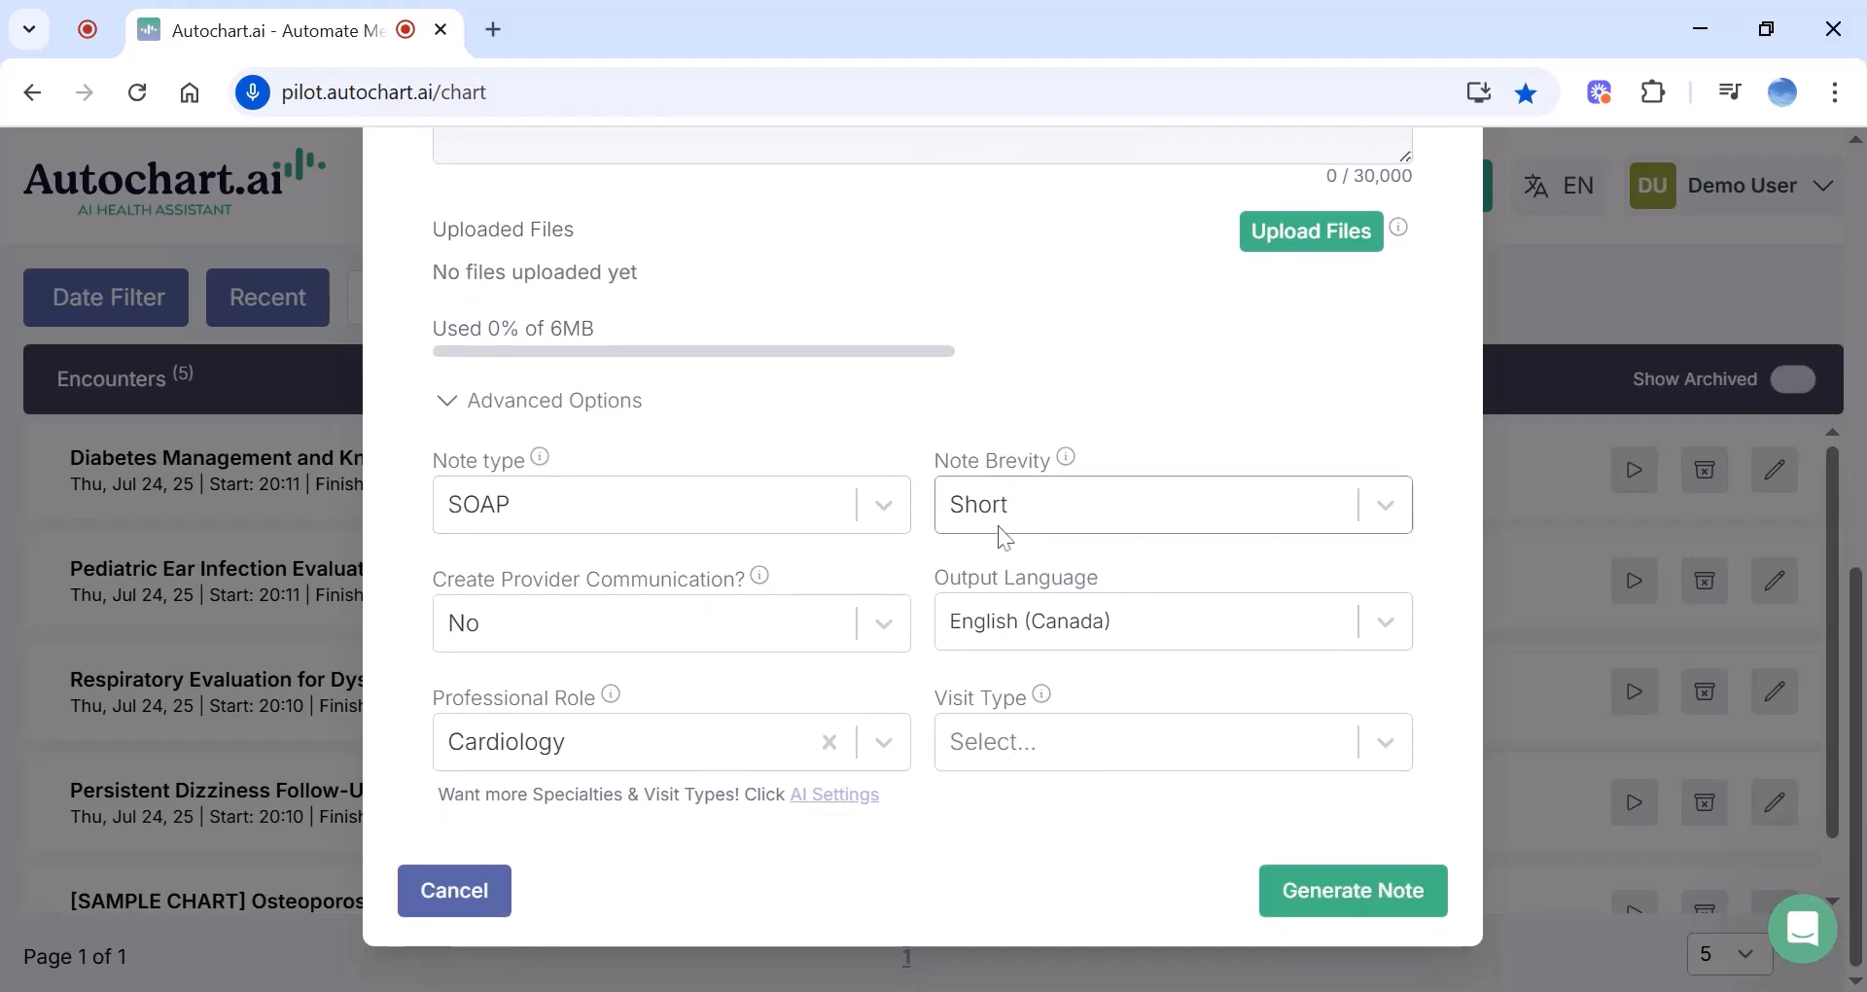
click(1431, 241)
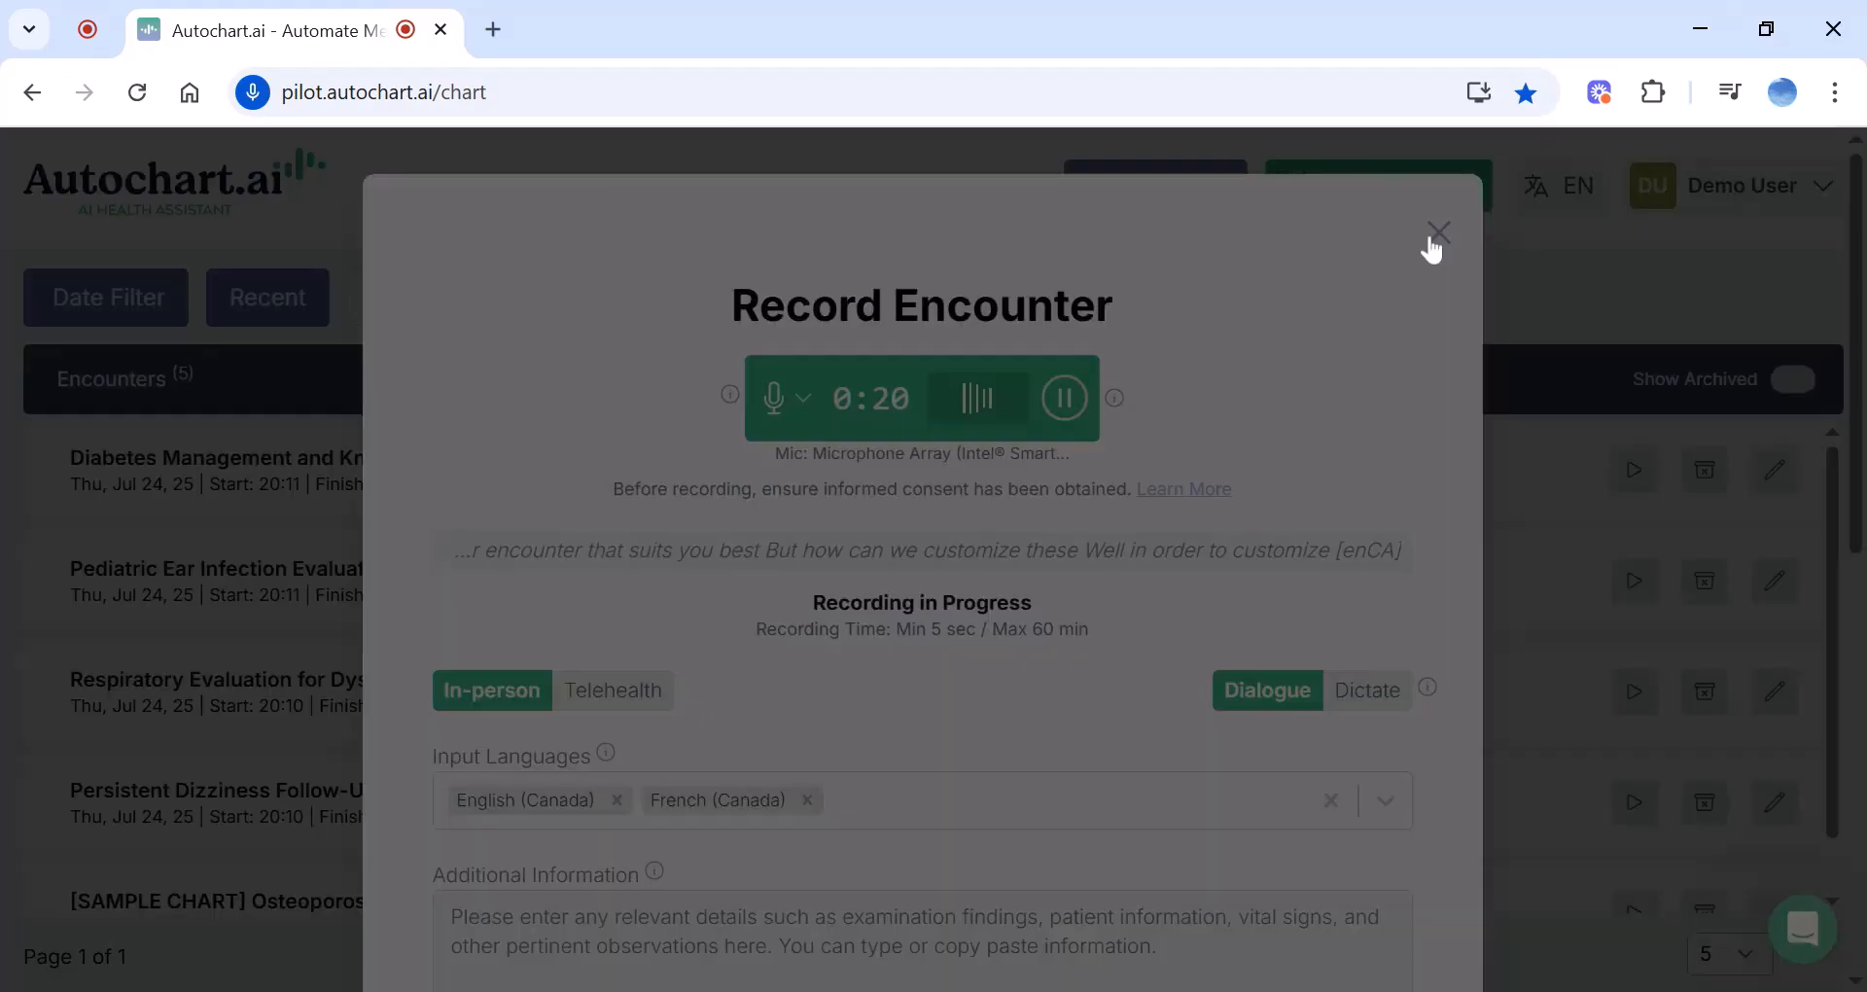
Discard the recording and open the Note Types tab in the AI settings
click(1062, 282)
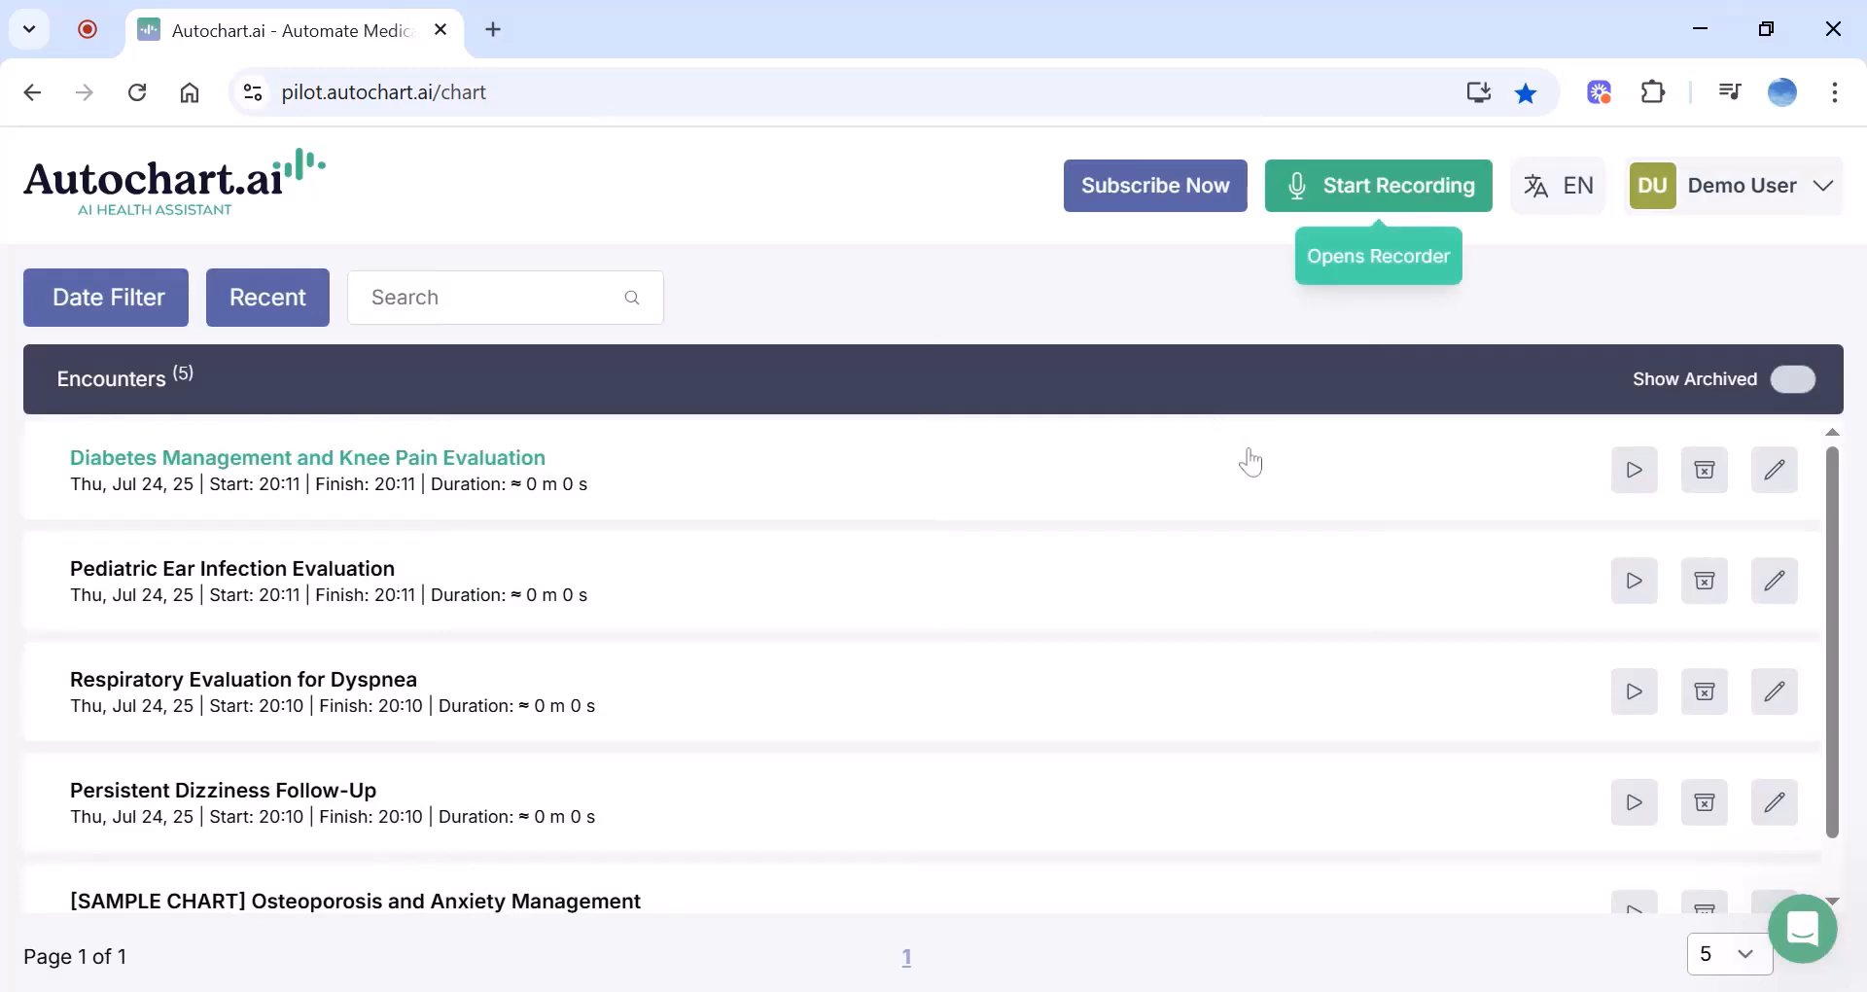
click(1761, 199)
click(1624, 258)
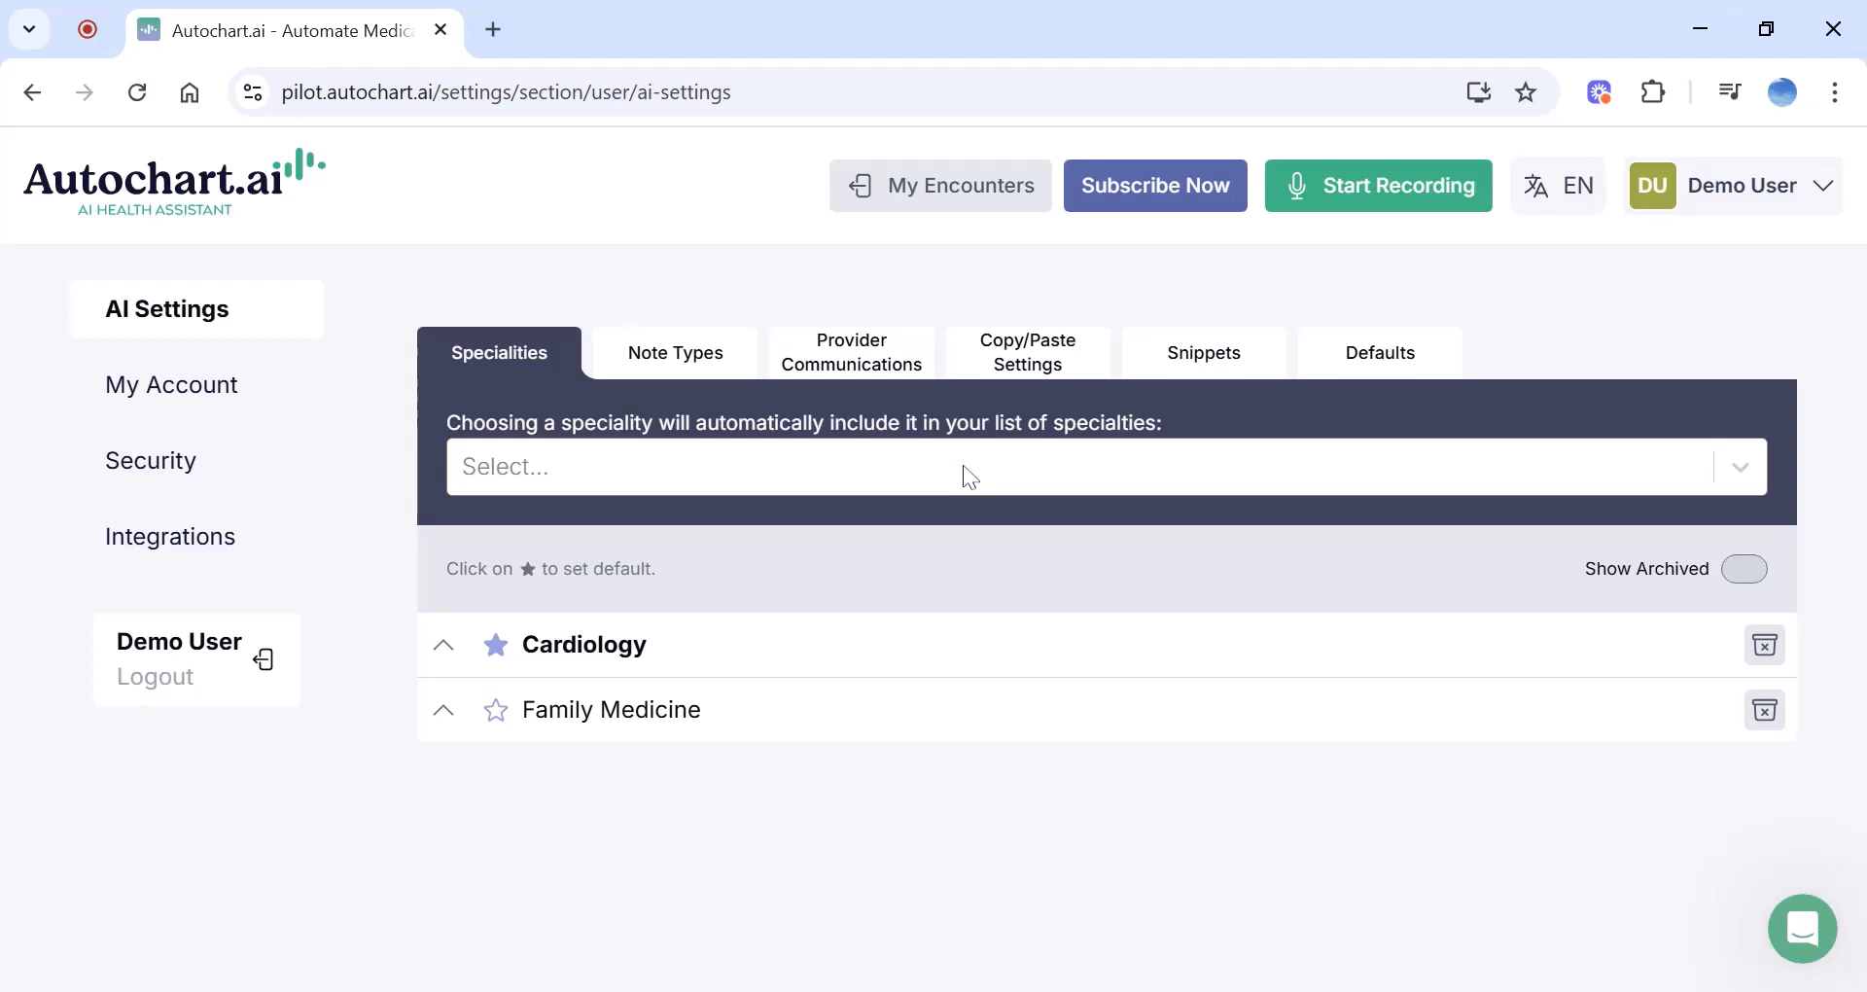
click(724, 360)
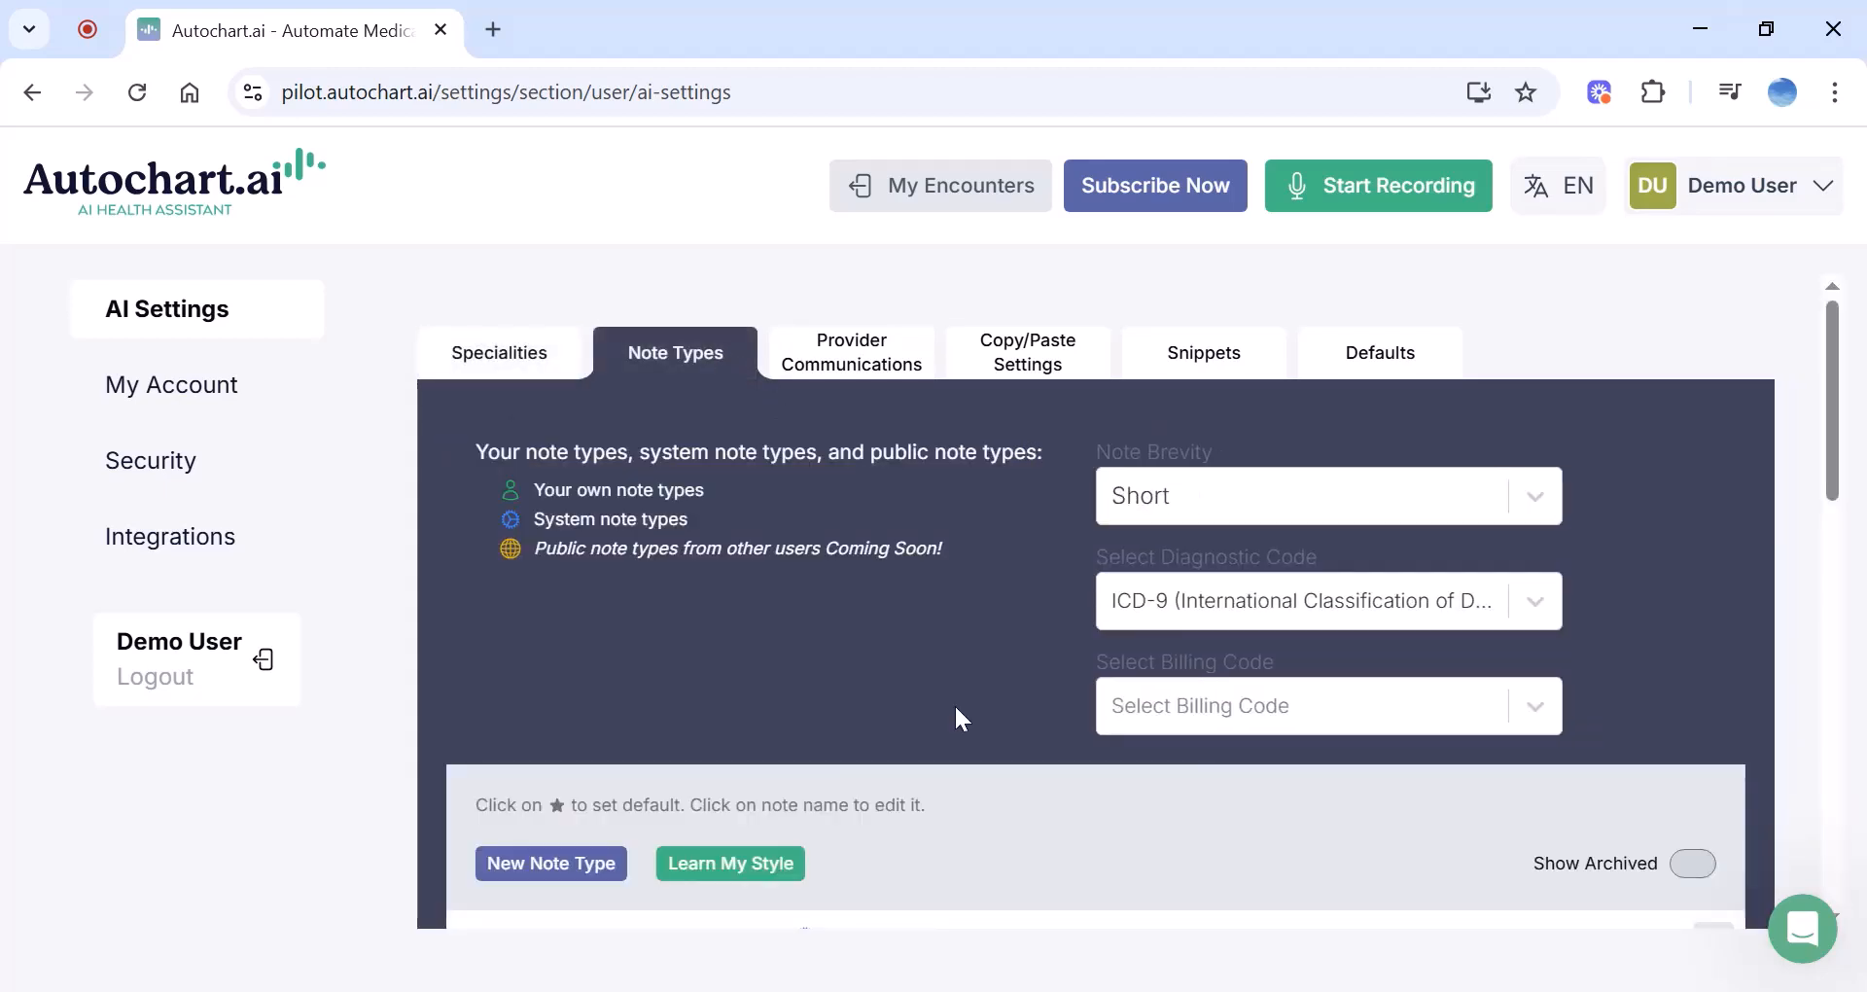
Leave Note Brevity set to Short
scroll(955, 706, down, 2)
scroll(955, 706, up, 1)
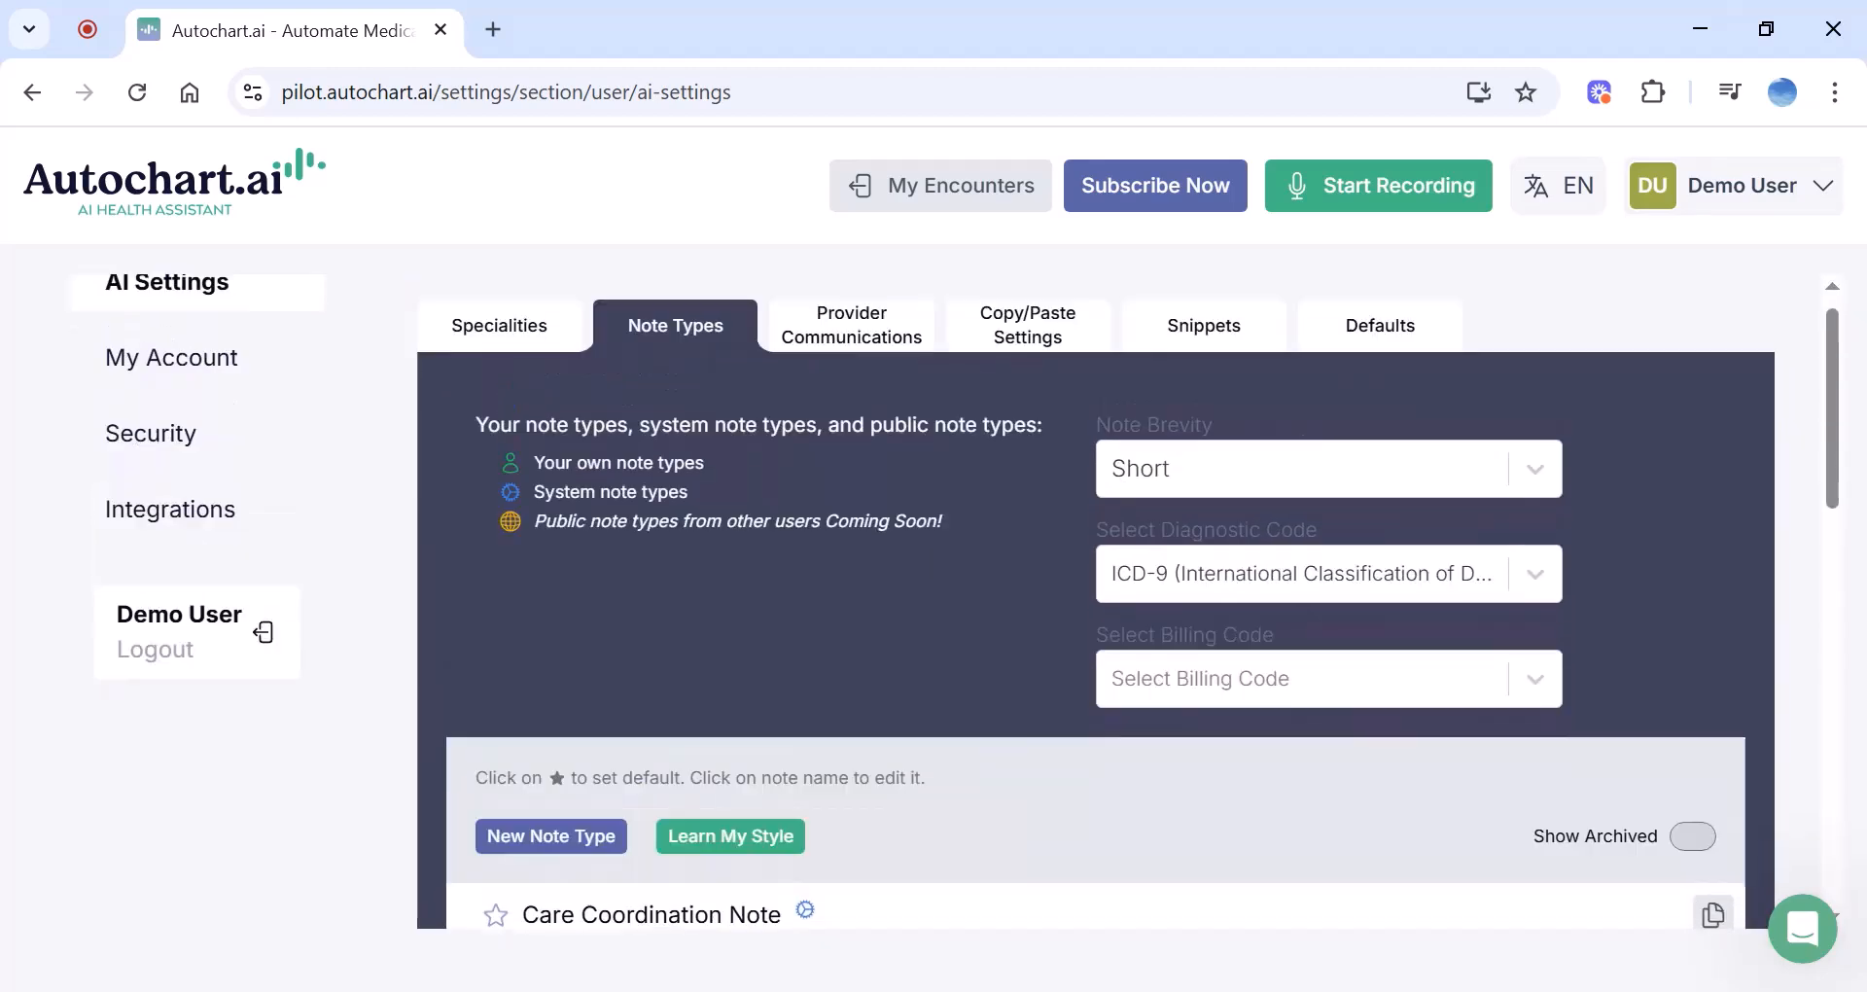
scroll(955, 706, up, 1)
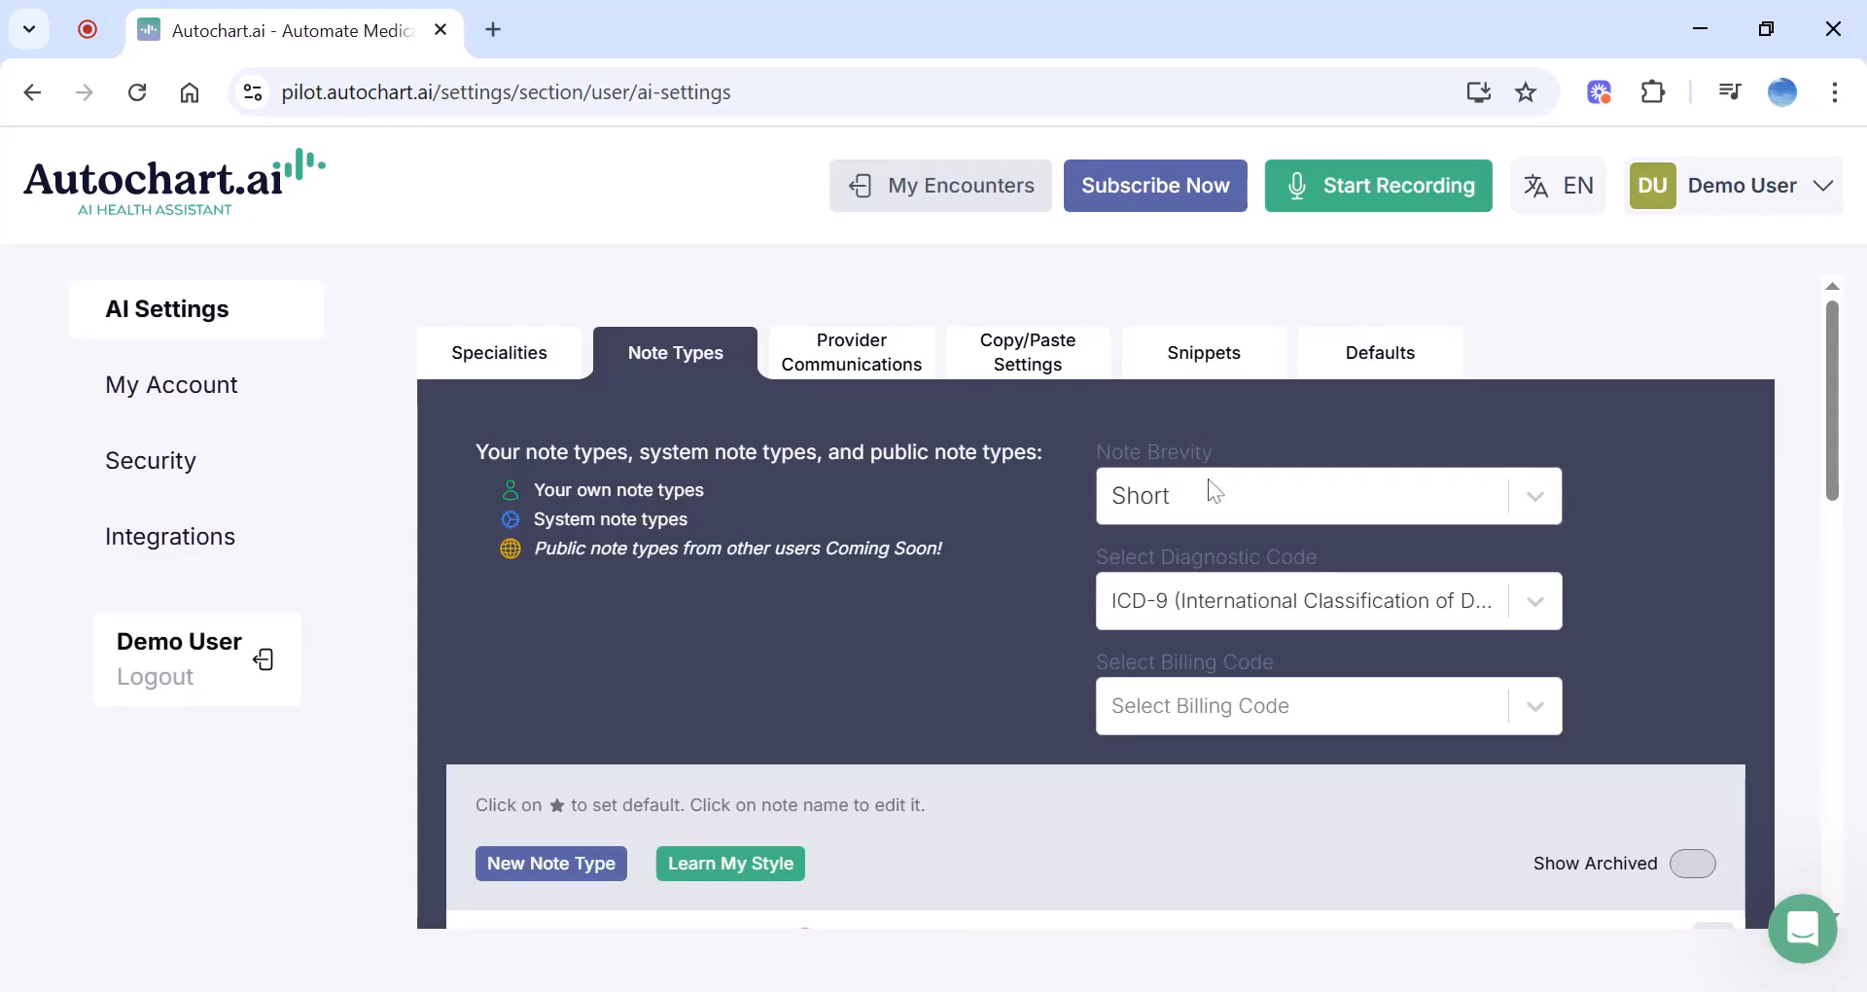
click(1262, 499)
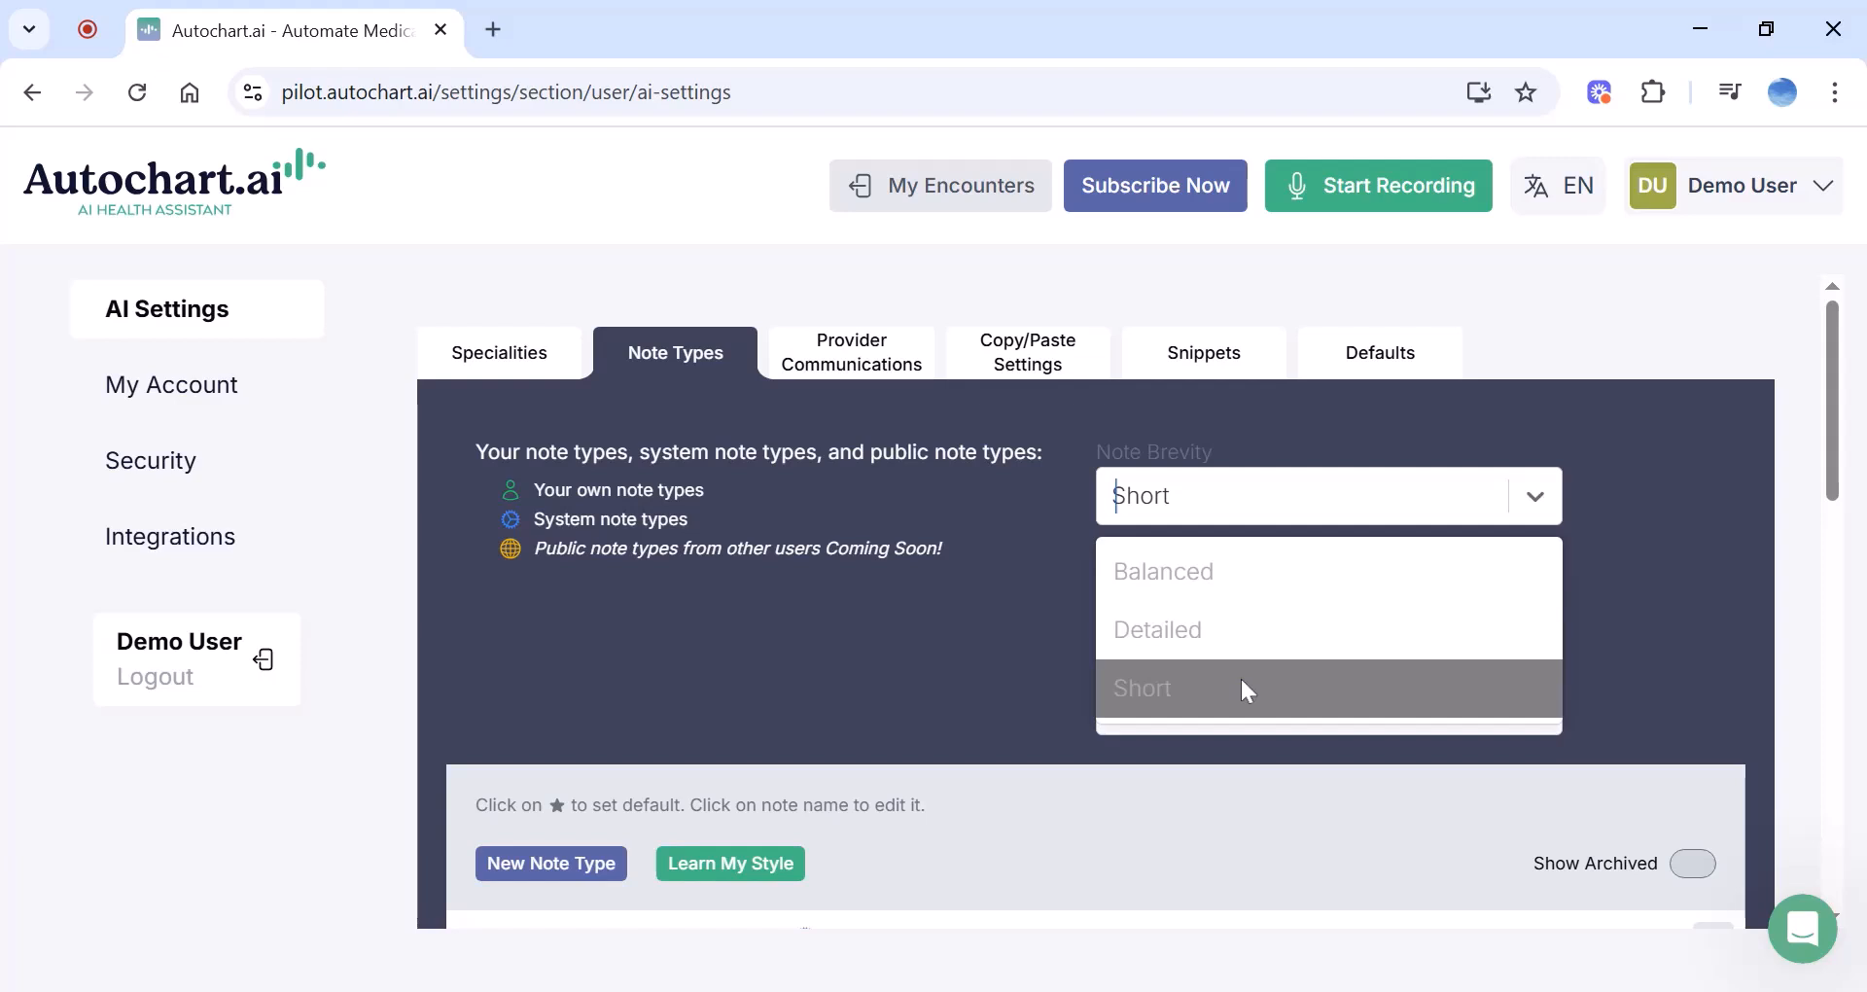
click(903, 574)
Scroll through the full list of note types, with SOAP as the default
scroll(904, 578, down, 4)
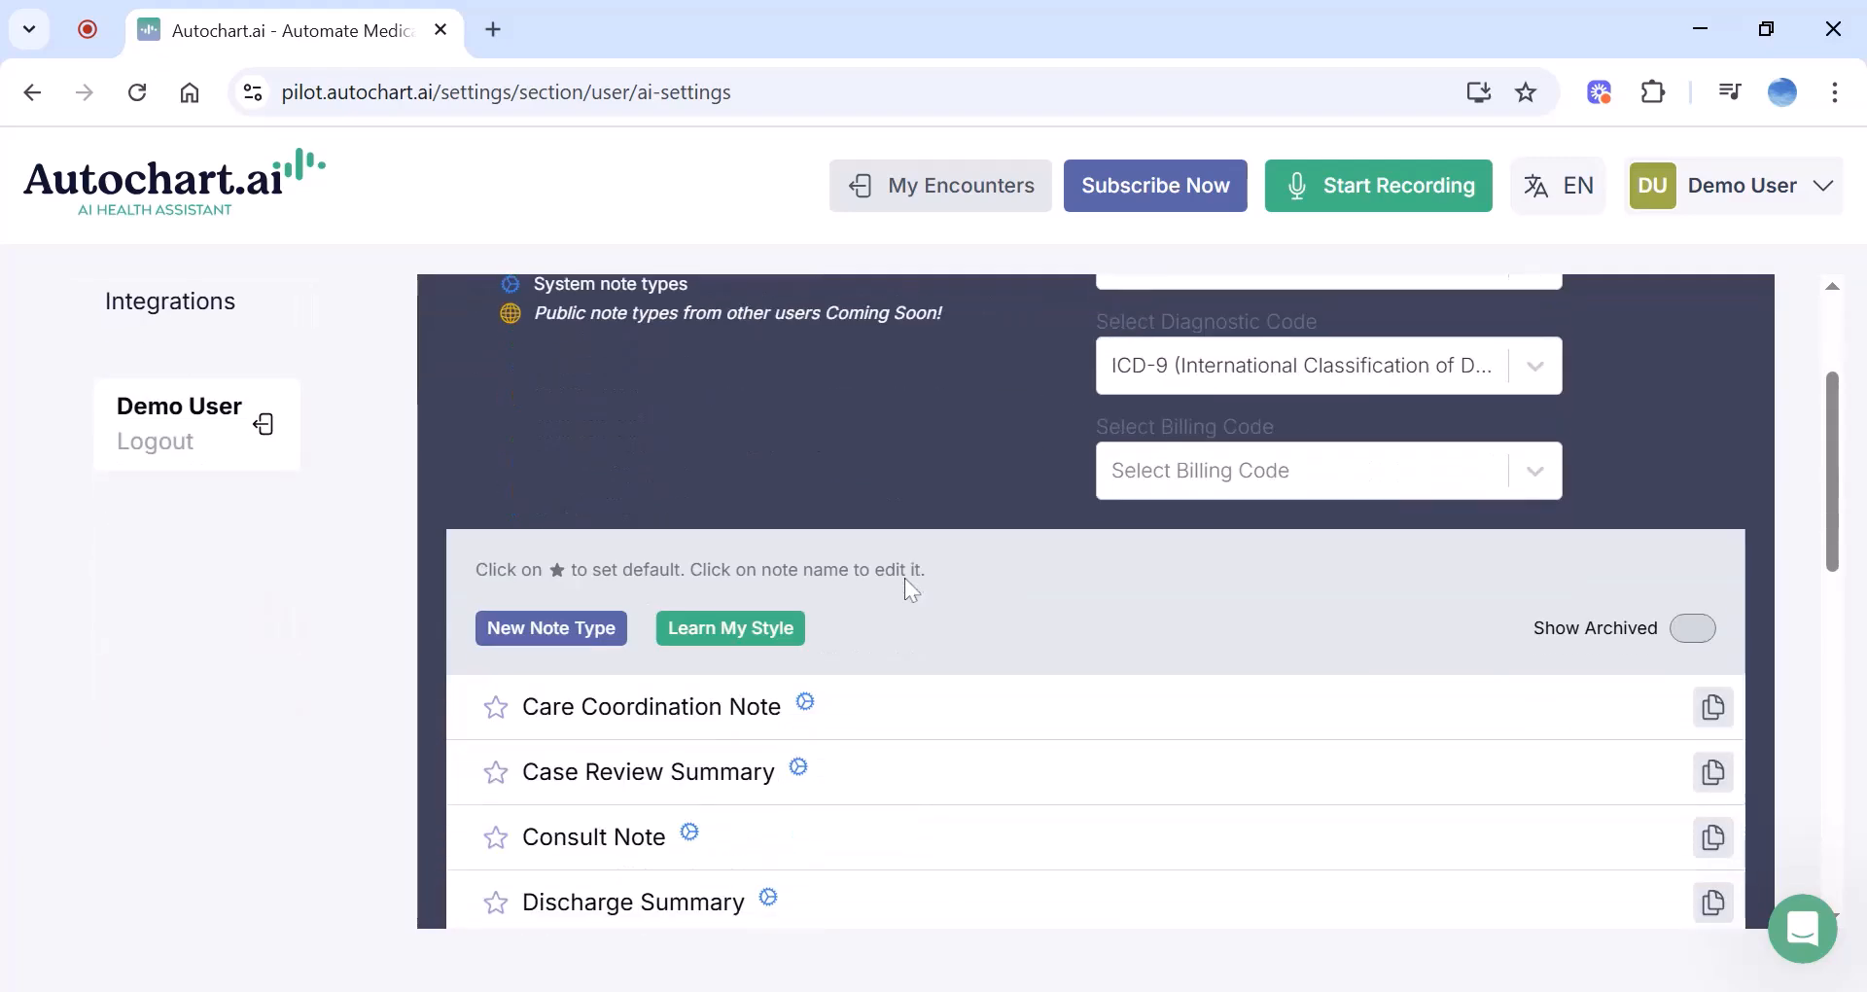
scroll(904, 584, down, 3)
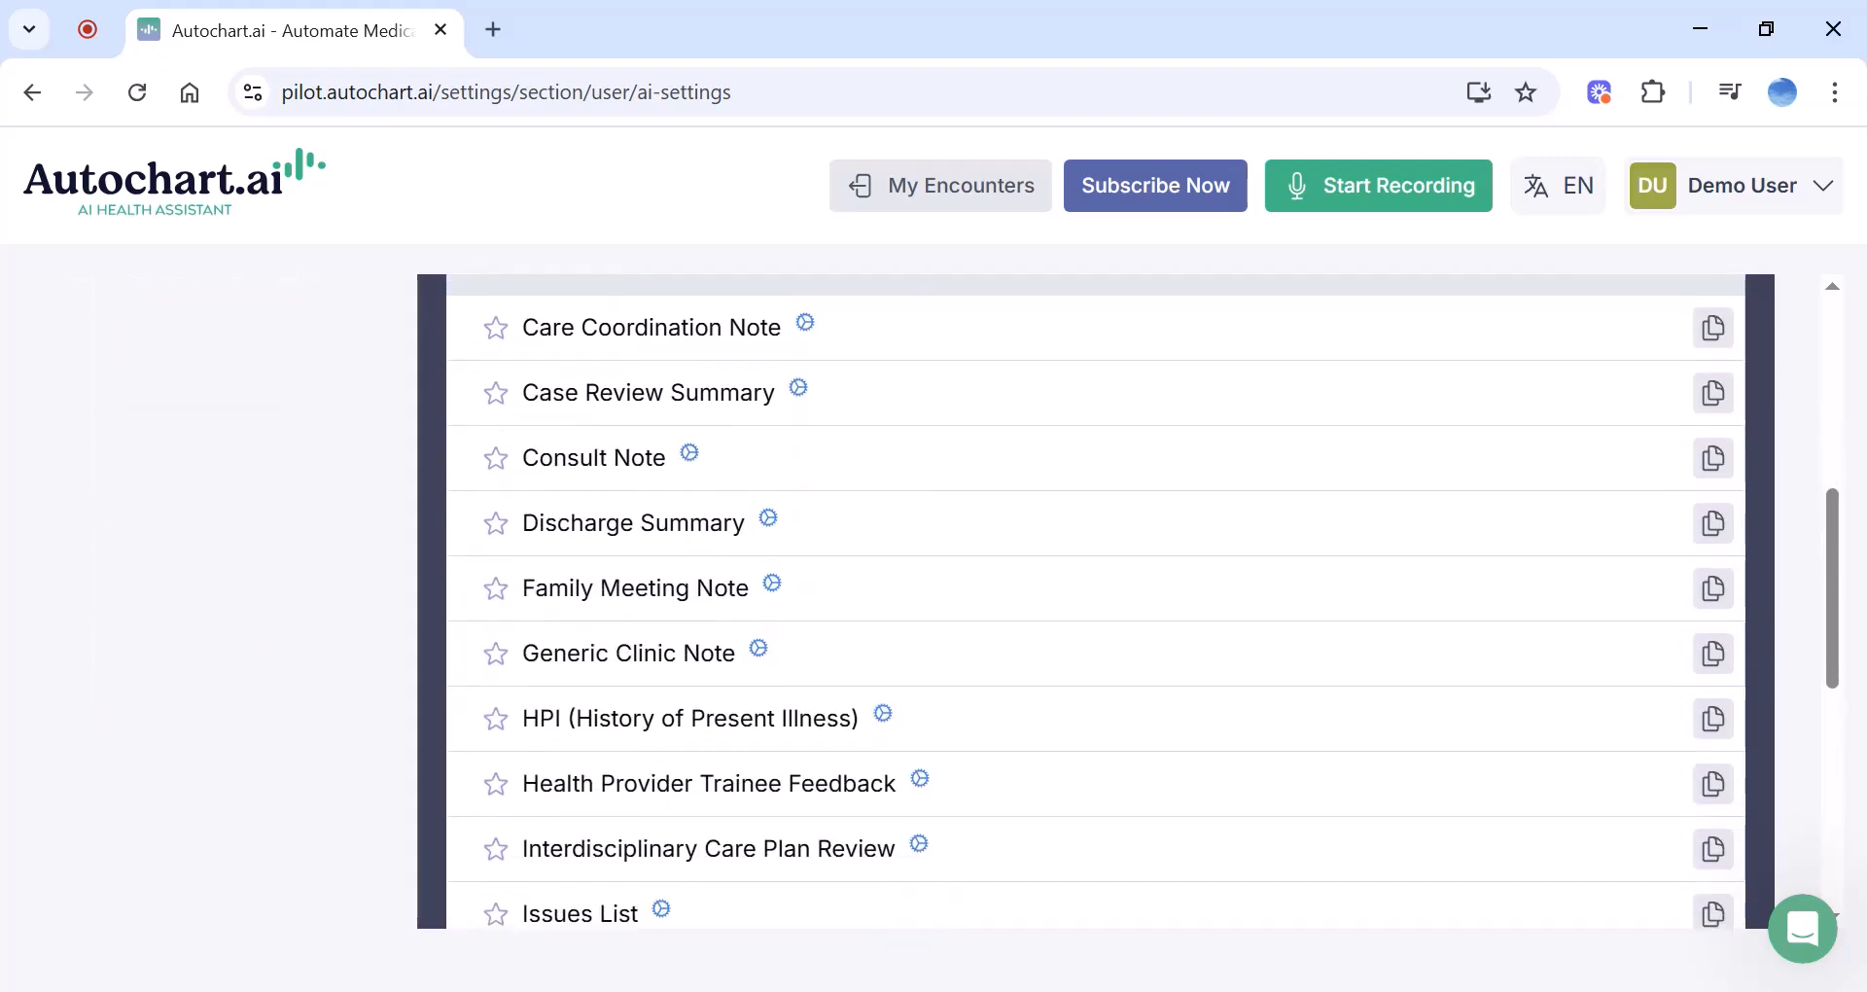
scroll(1097, 601, down, 7)
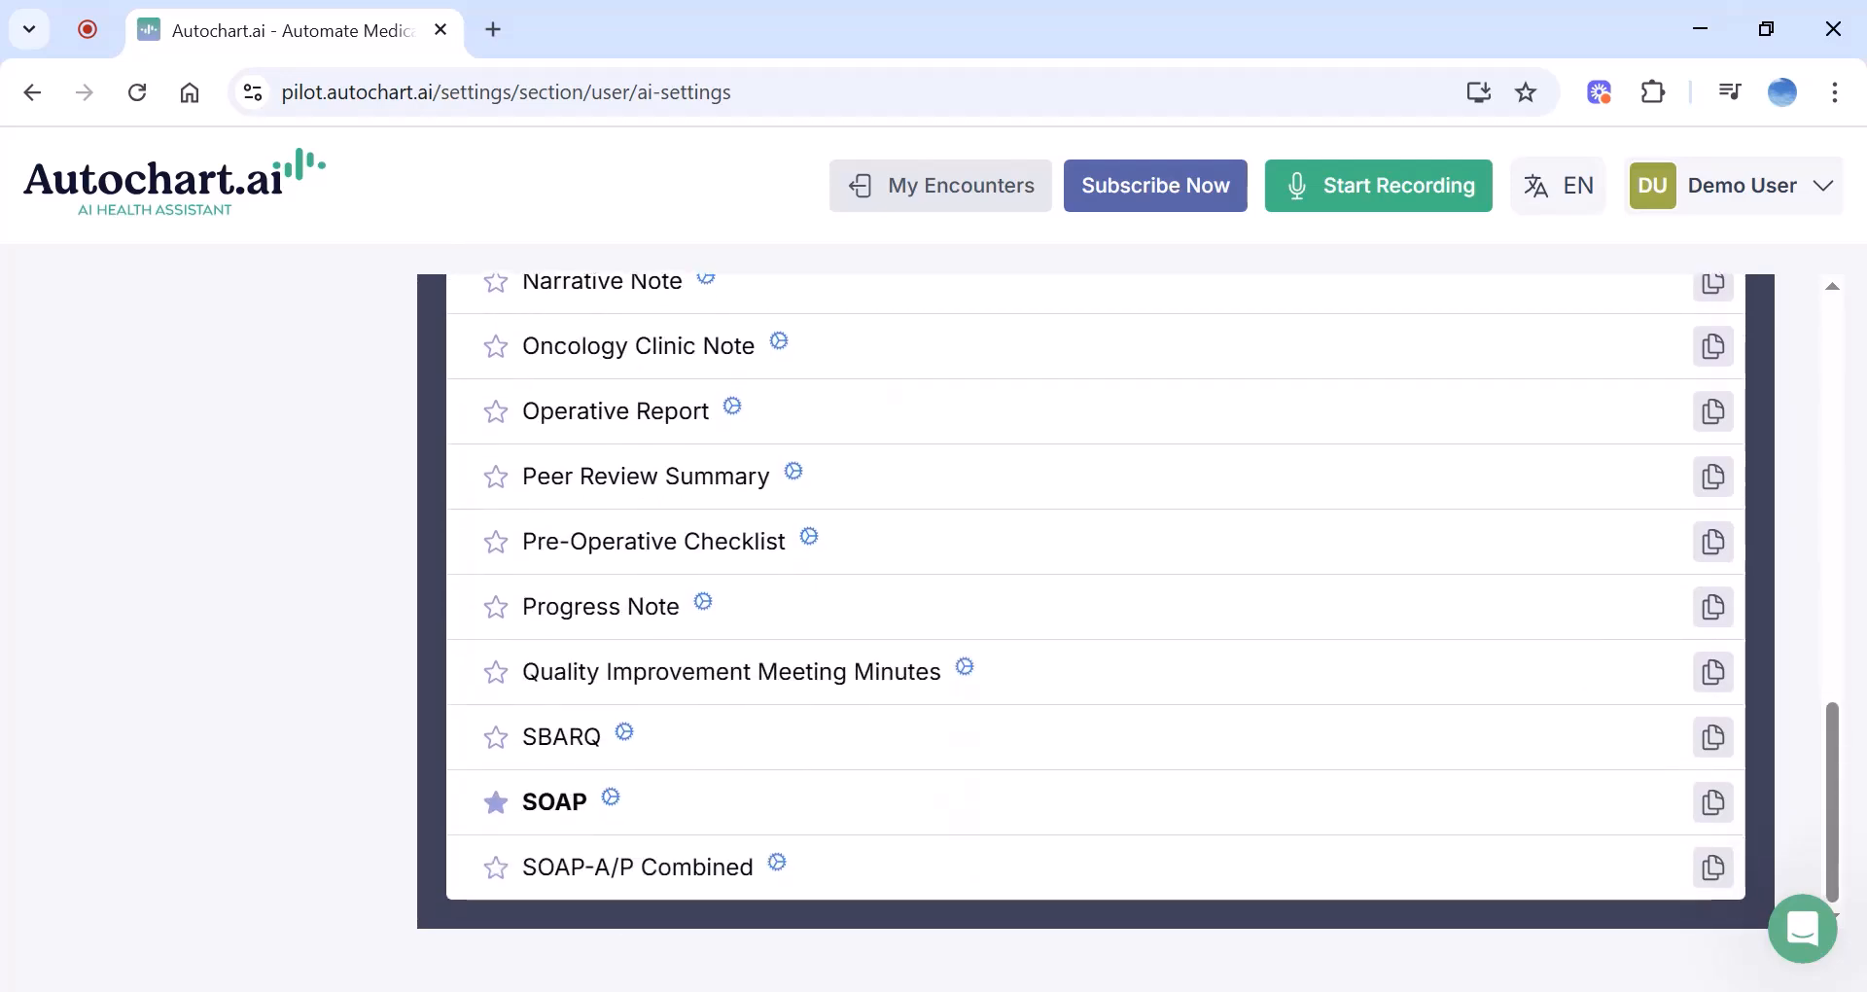
scroll(1097, 601, up, 2)
scroll(1097, 600, down, 2)
scroll(1096, 600, up, 2)
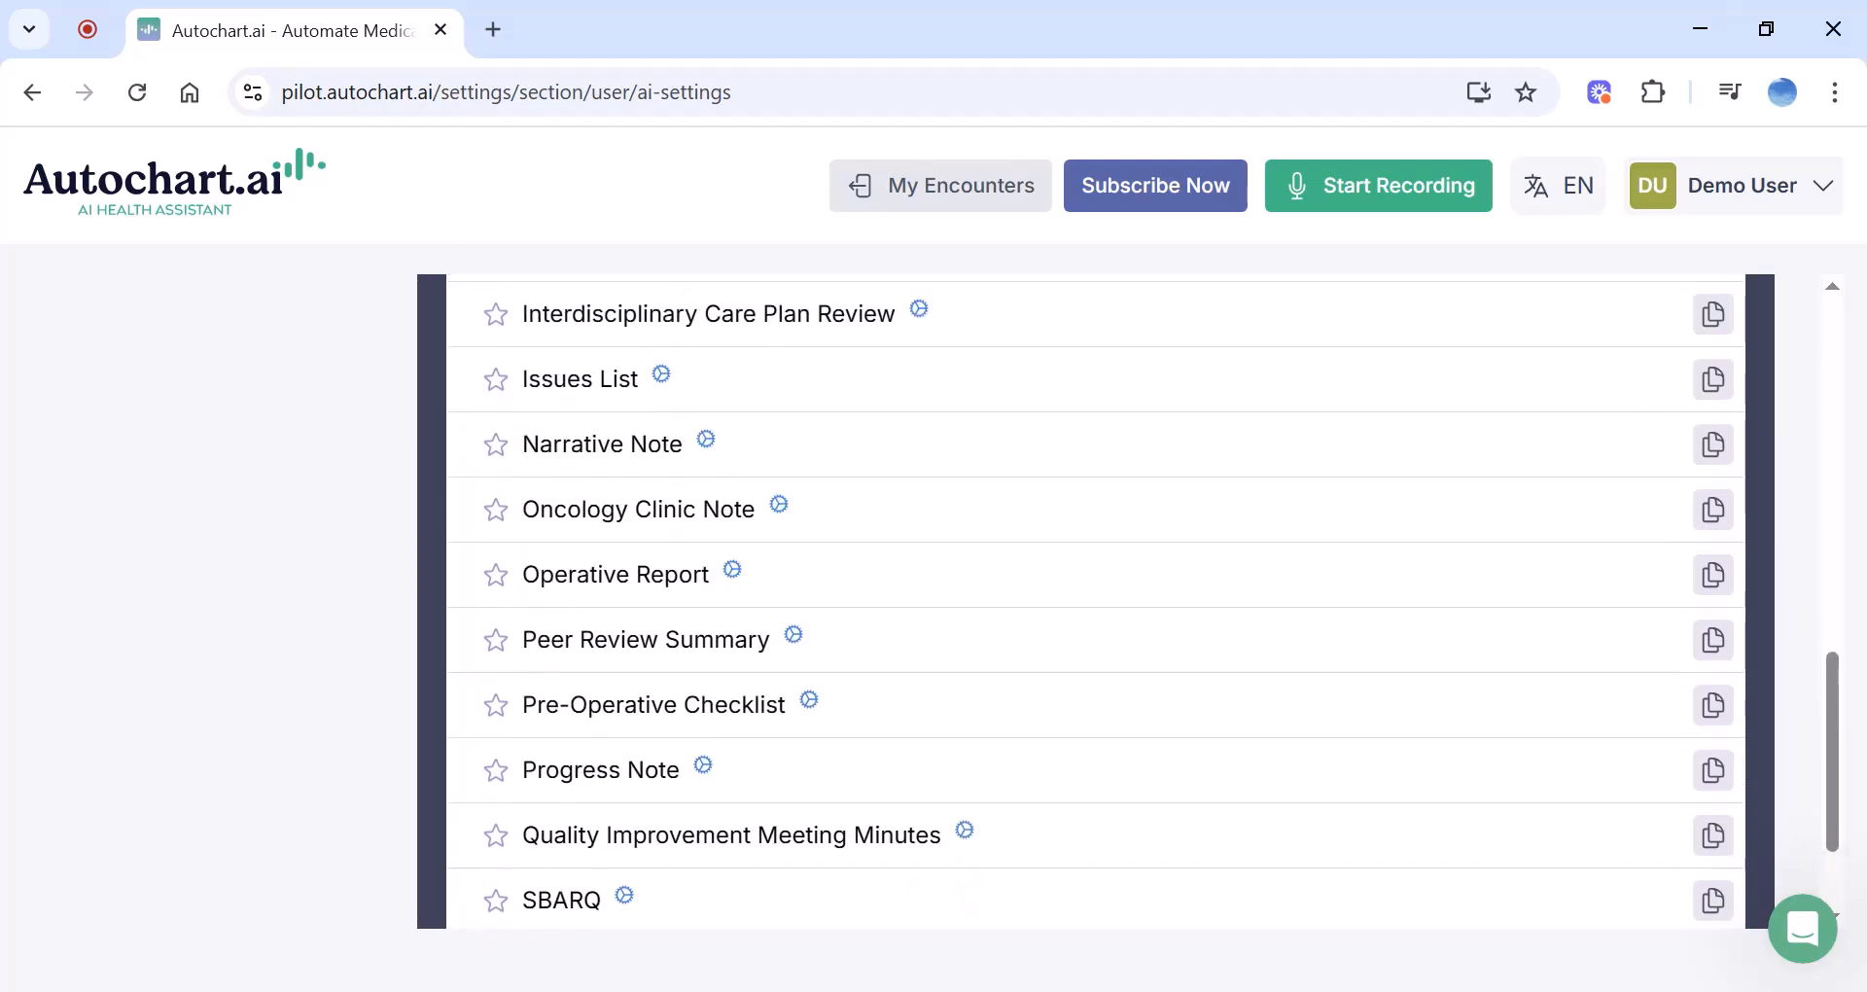
scroll(709, 496, up, 4)
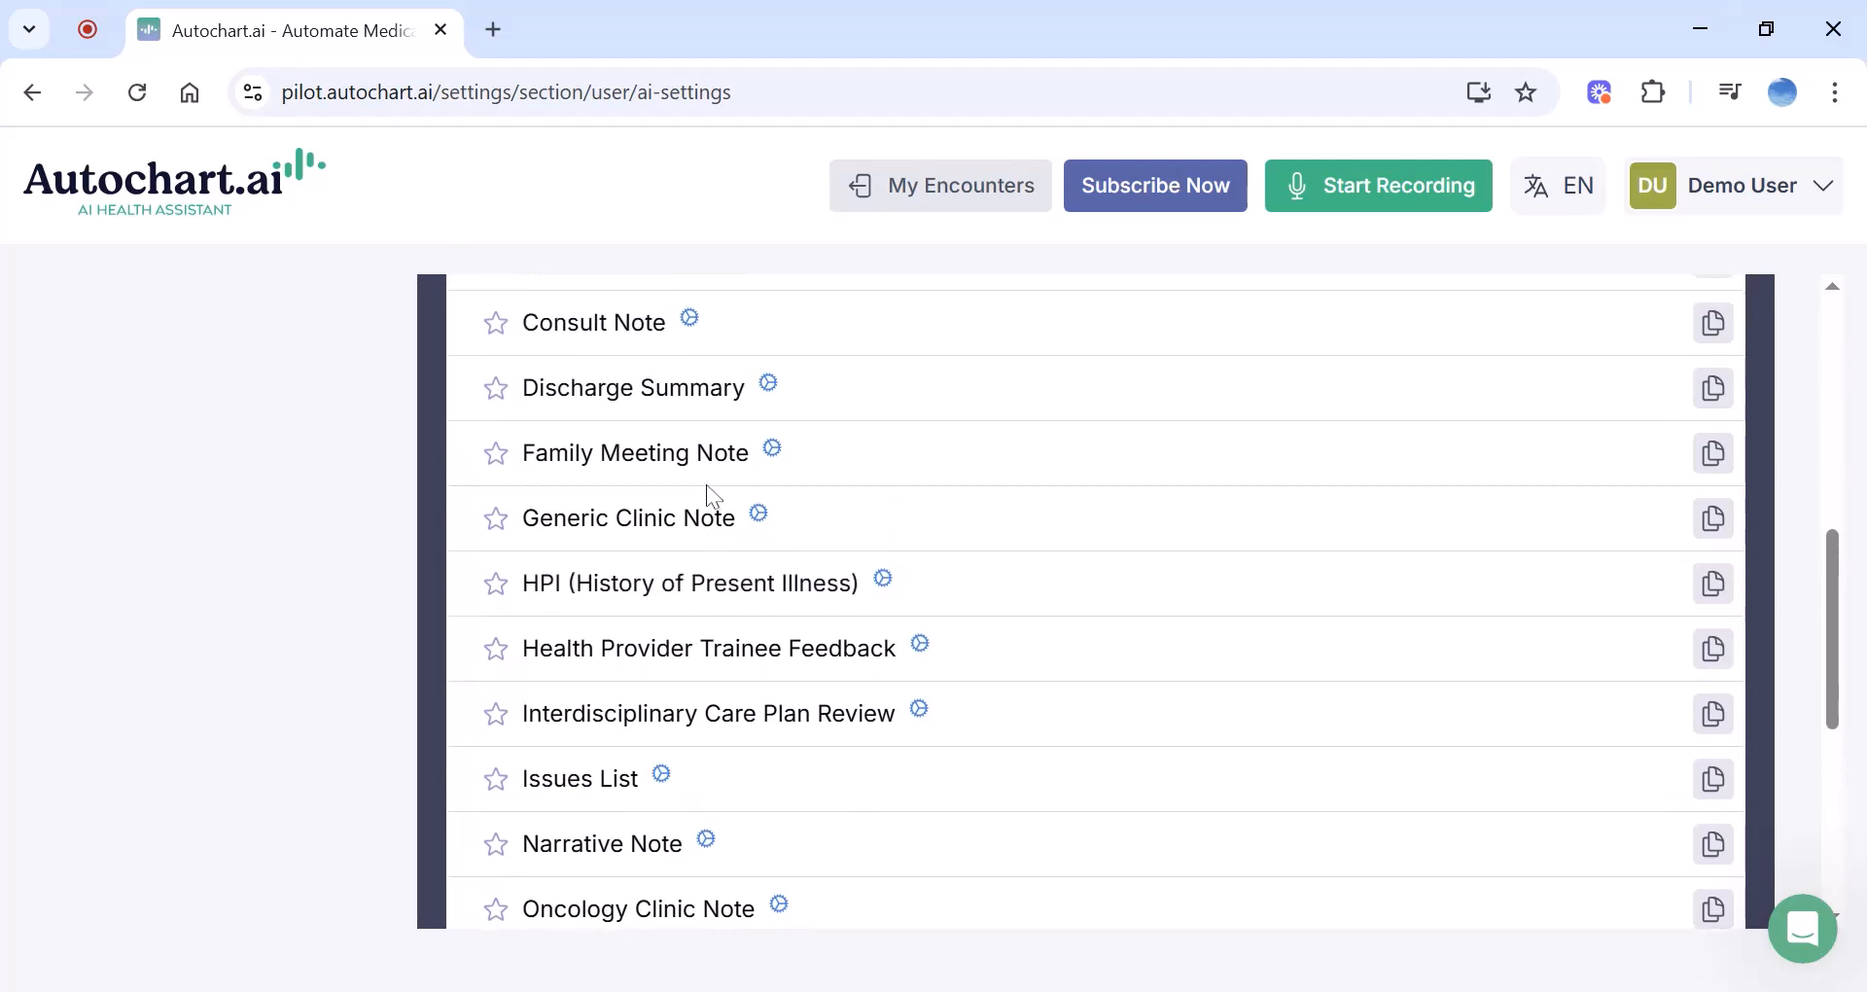
scroll(827, 484, up, 3)
scroll(827, 483, up, 1)
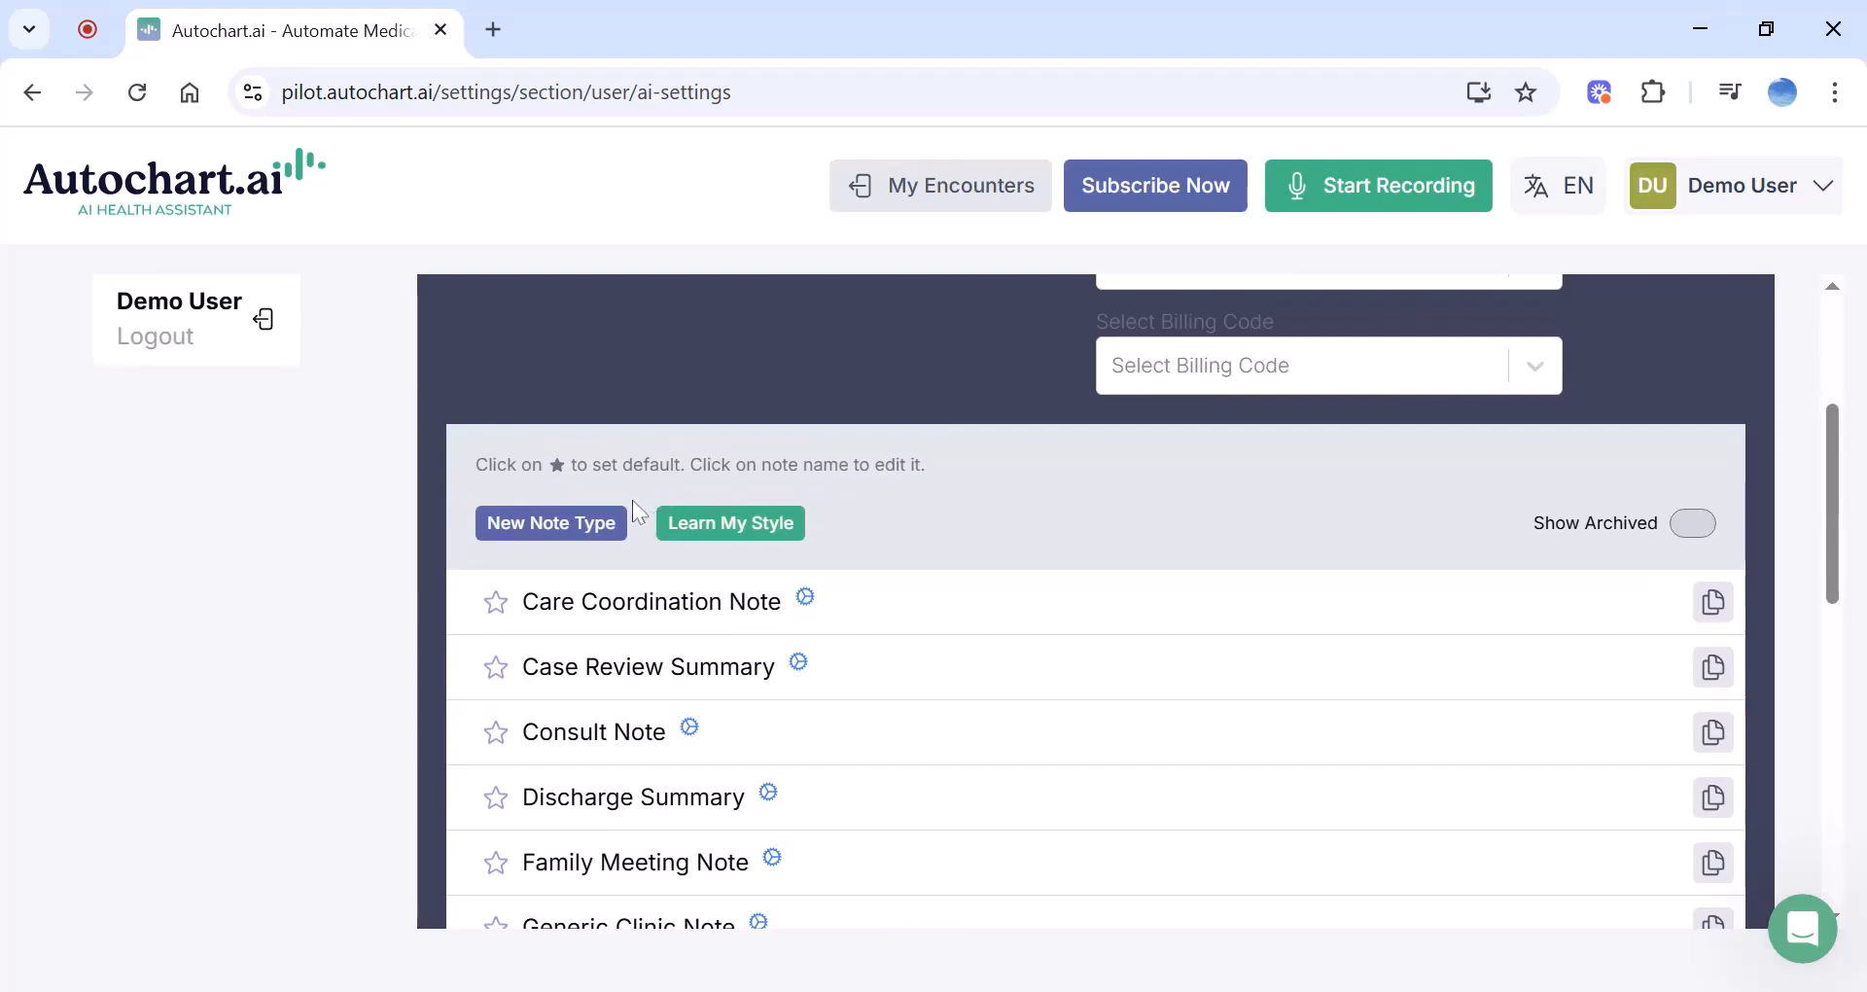
Open a new custom note type form, inspect its fields, and close it unsaved
click(595, 534)
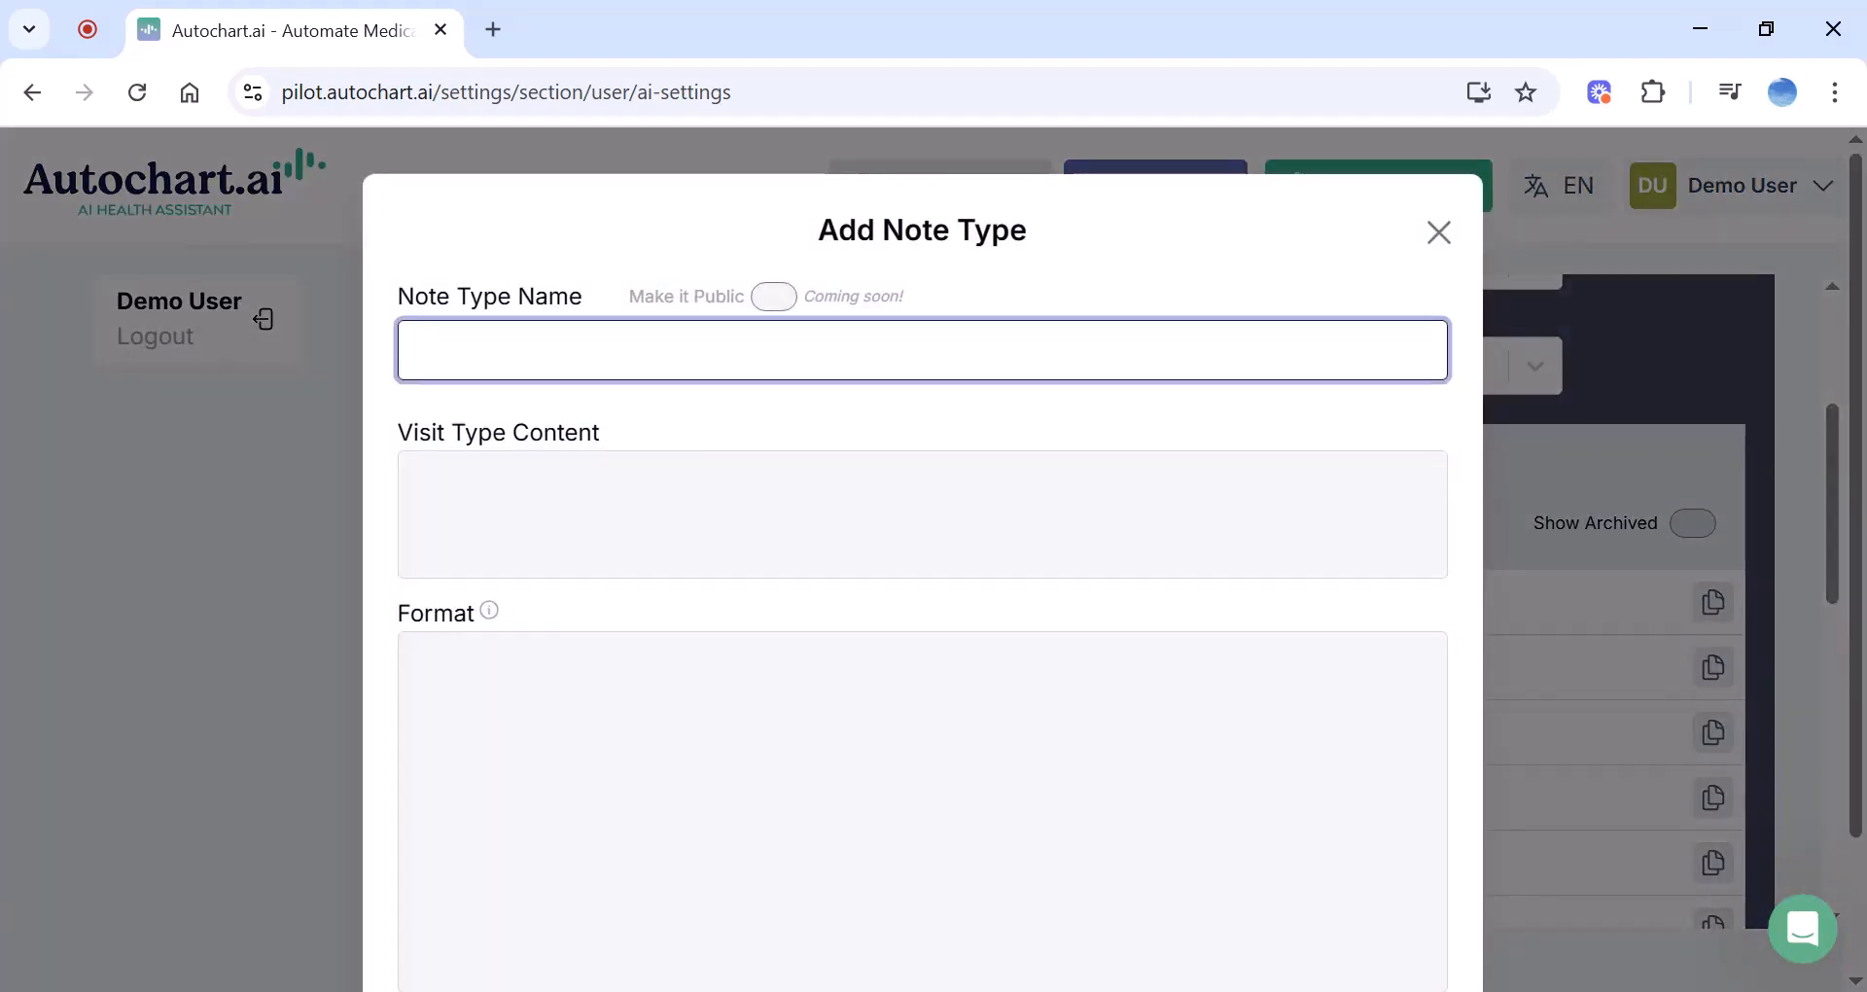
click(622, 513)
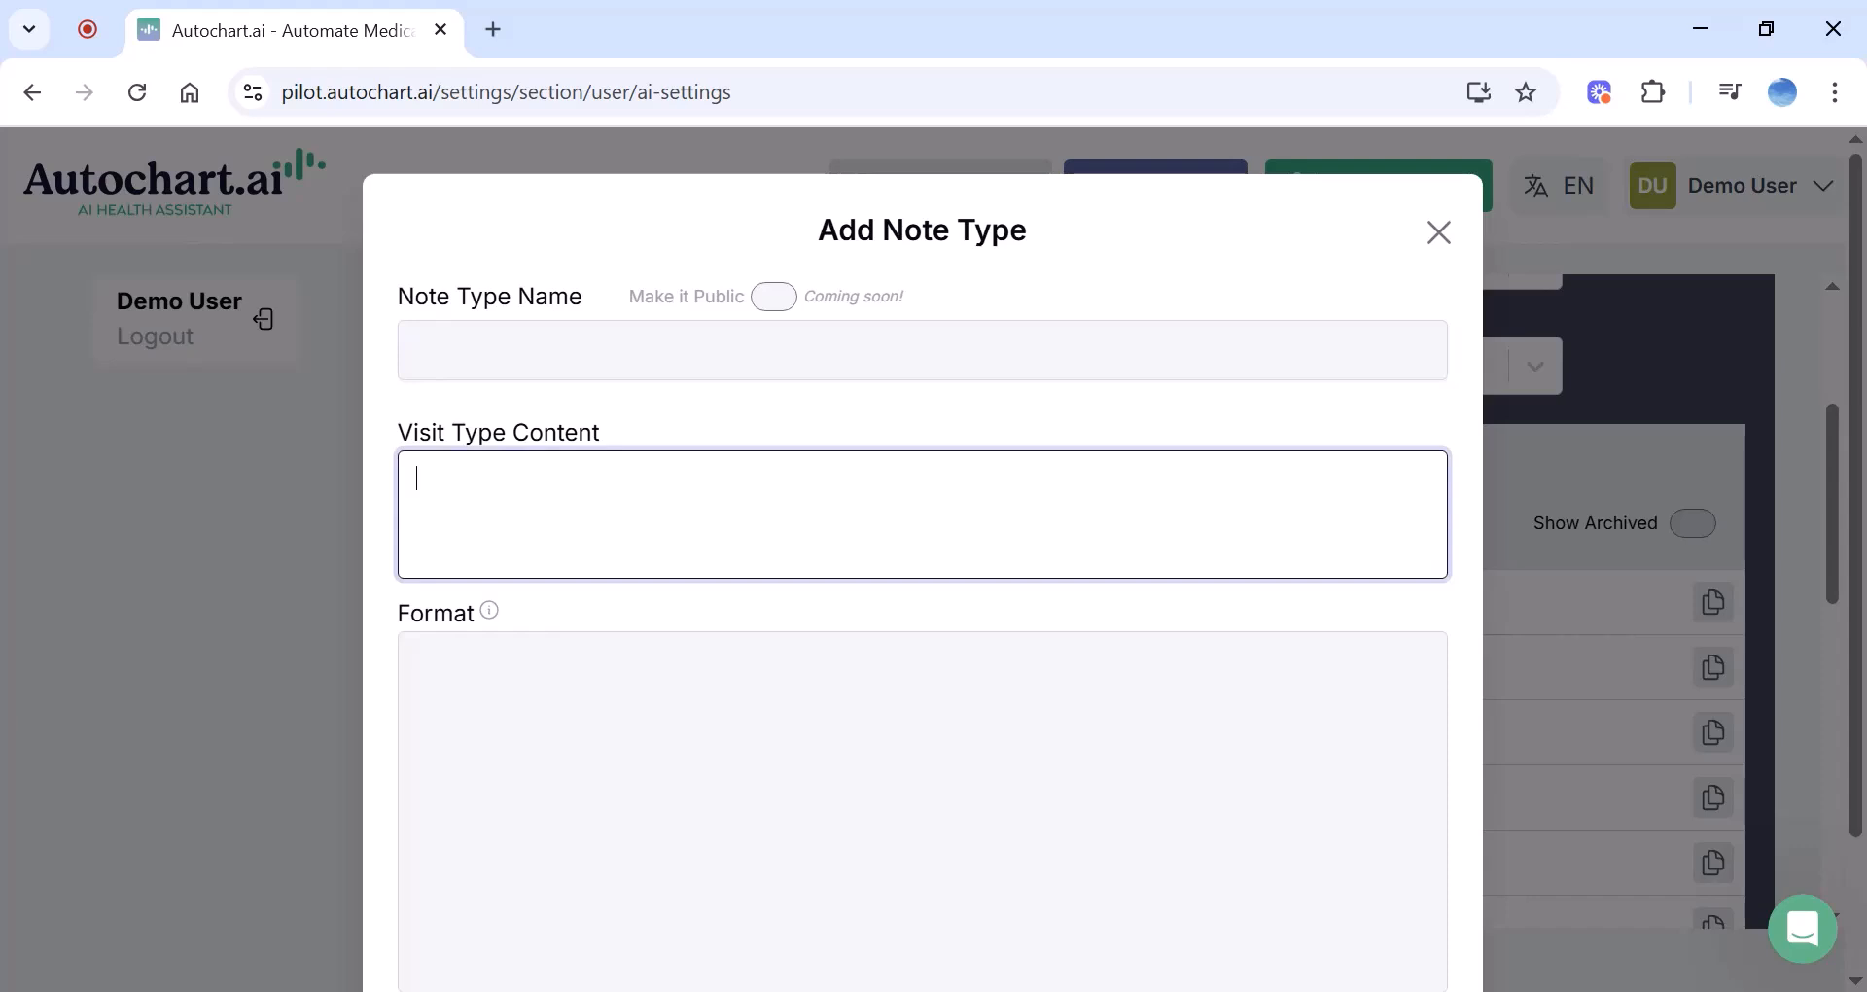
click(555, 642)
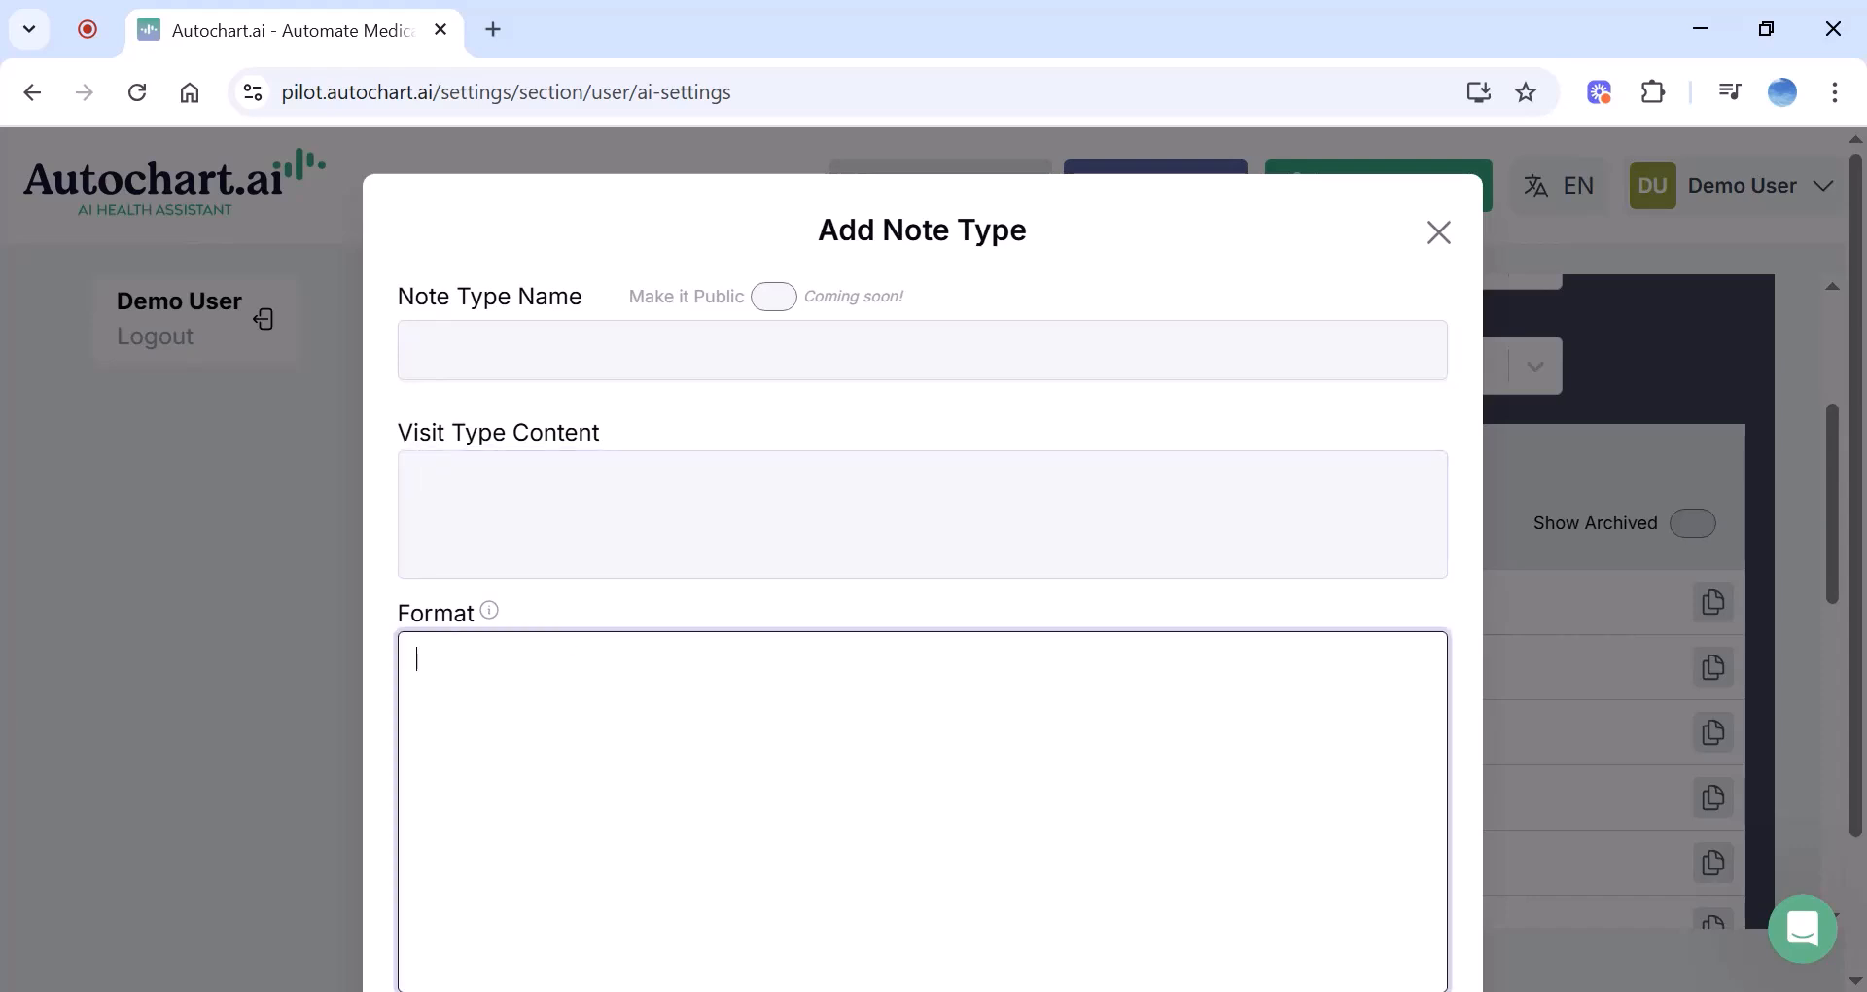
scroll(554, 642, down, 2)
scroll(921, 486, up, 2)
click(1431, 229)
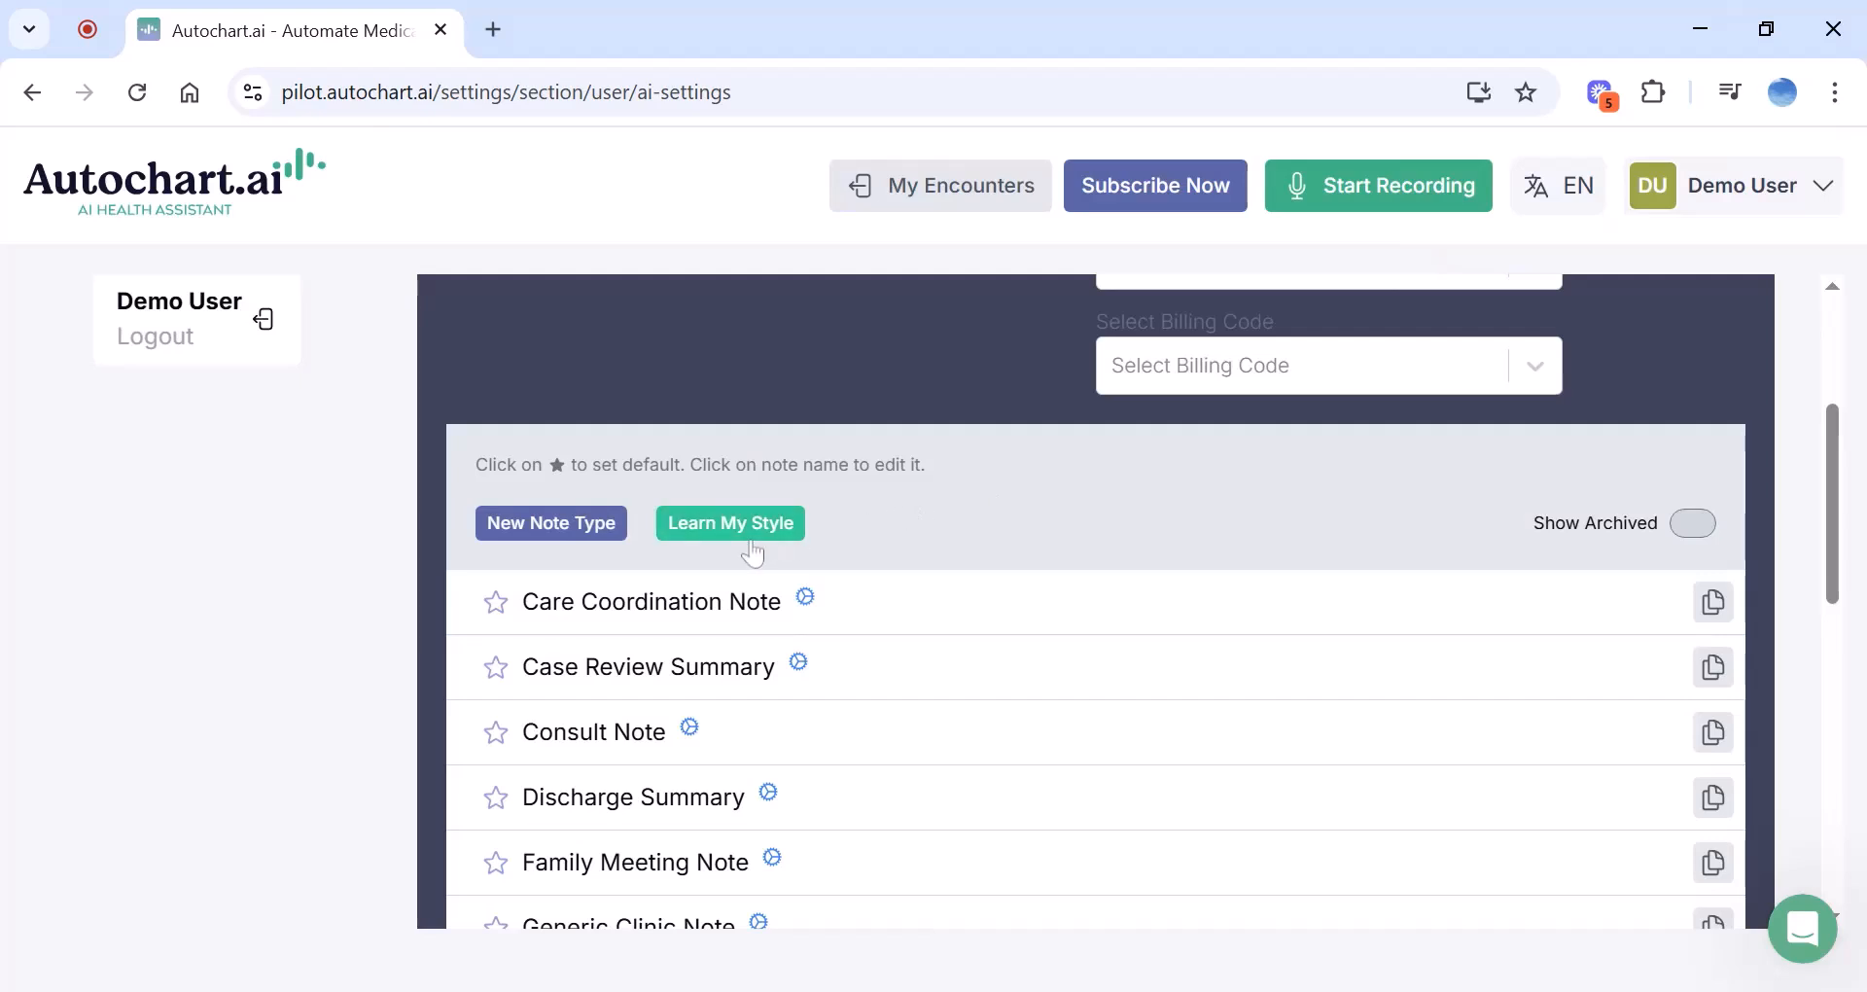
Open the learn-from-example-notes form, inspect its fields, and close it without saving
click(713, 545)
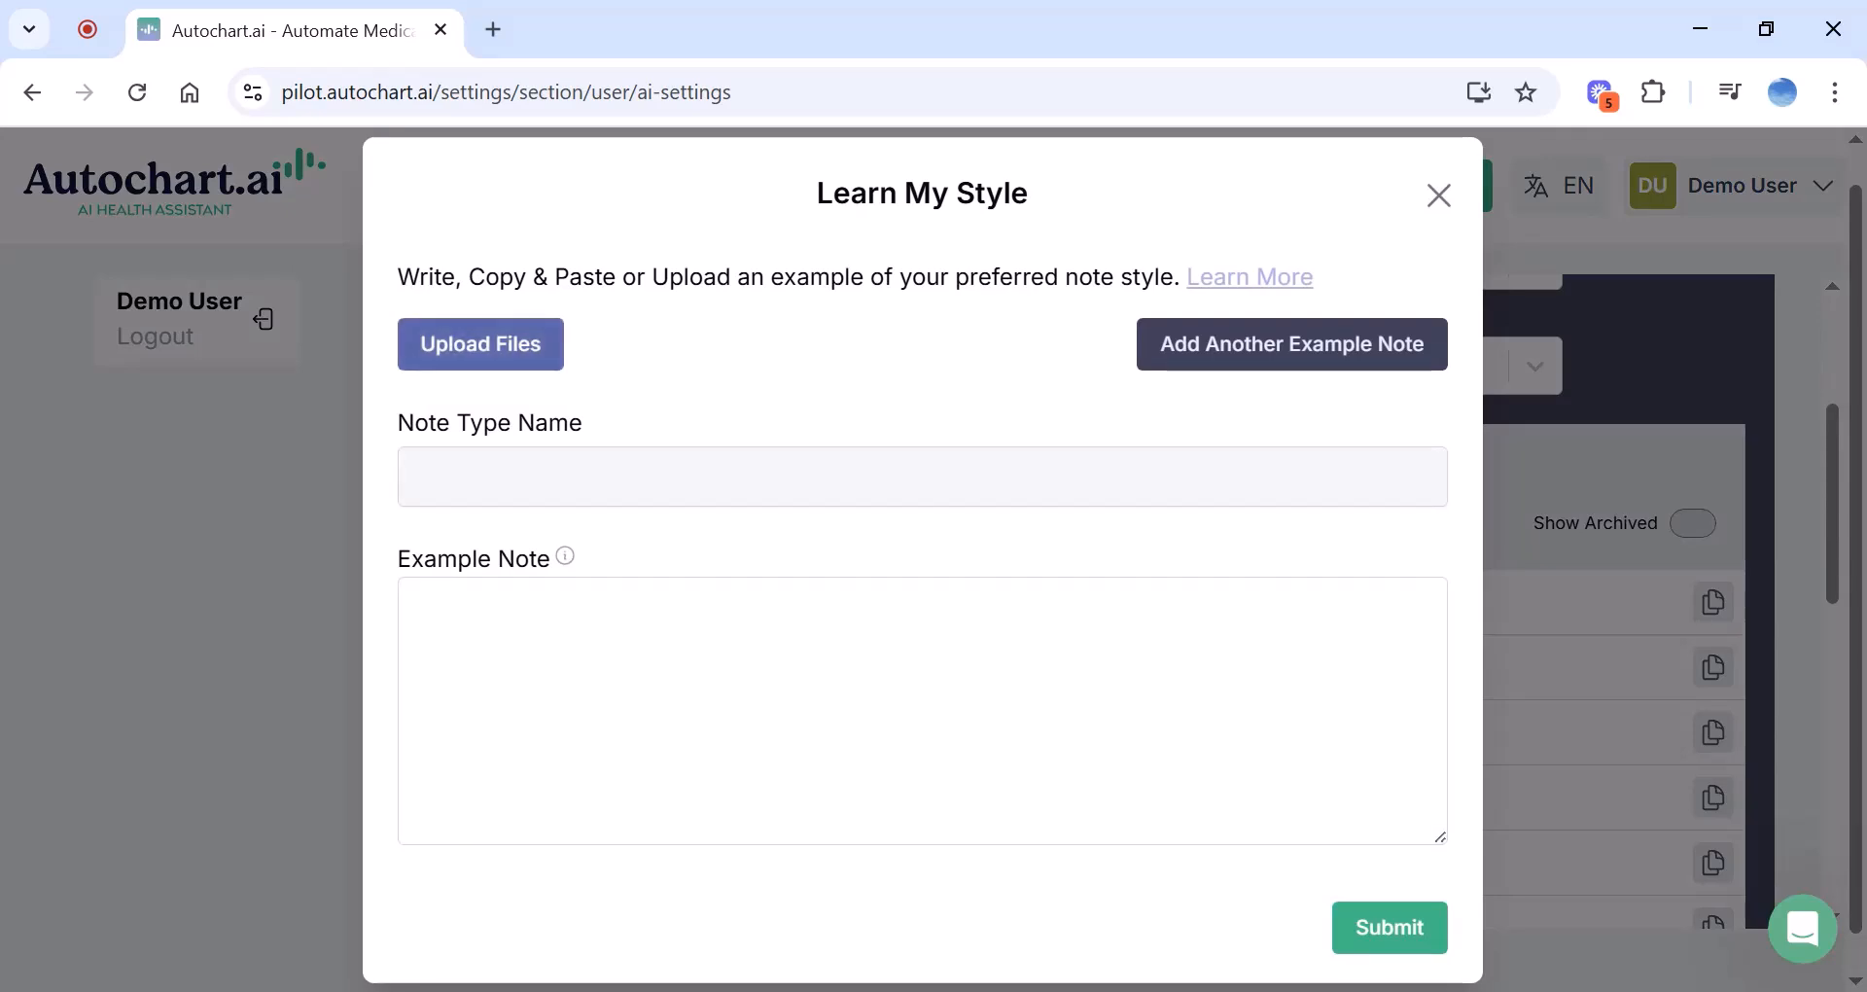
click(671, 660)
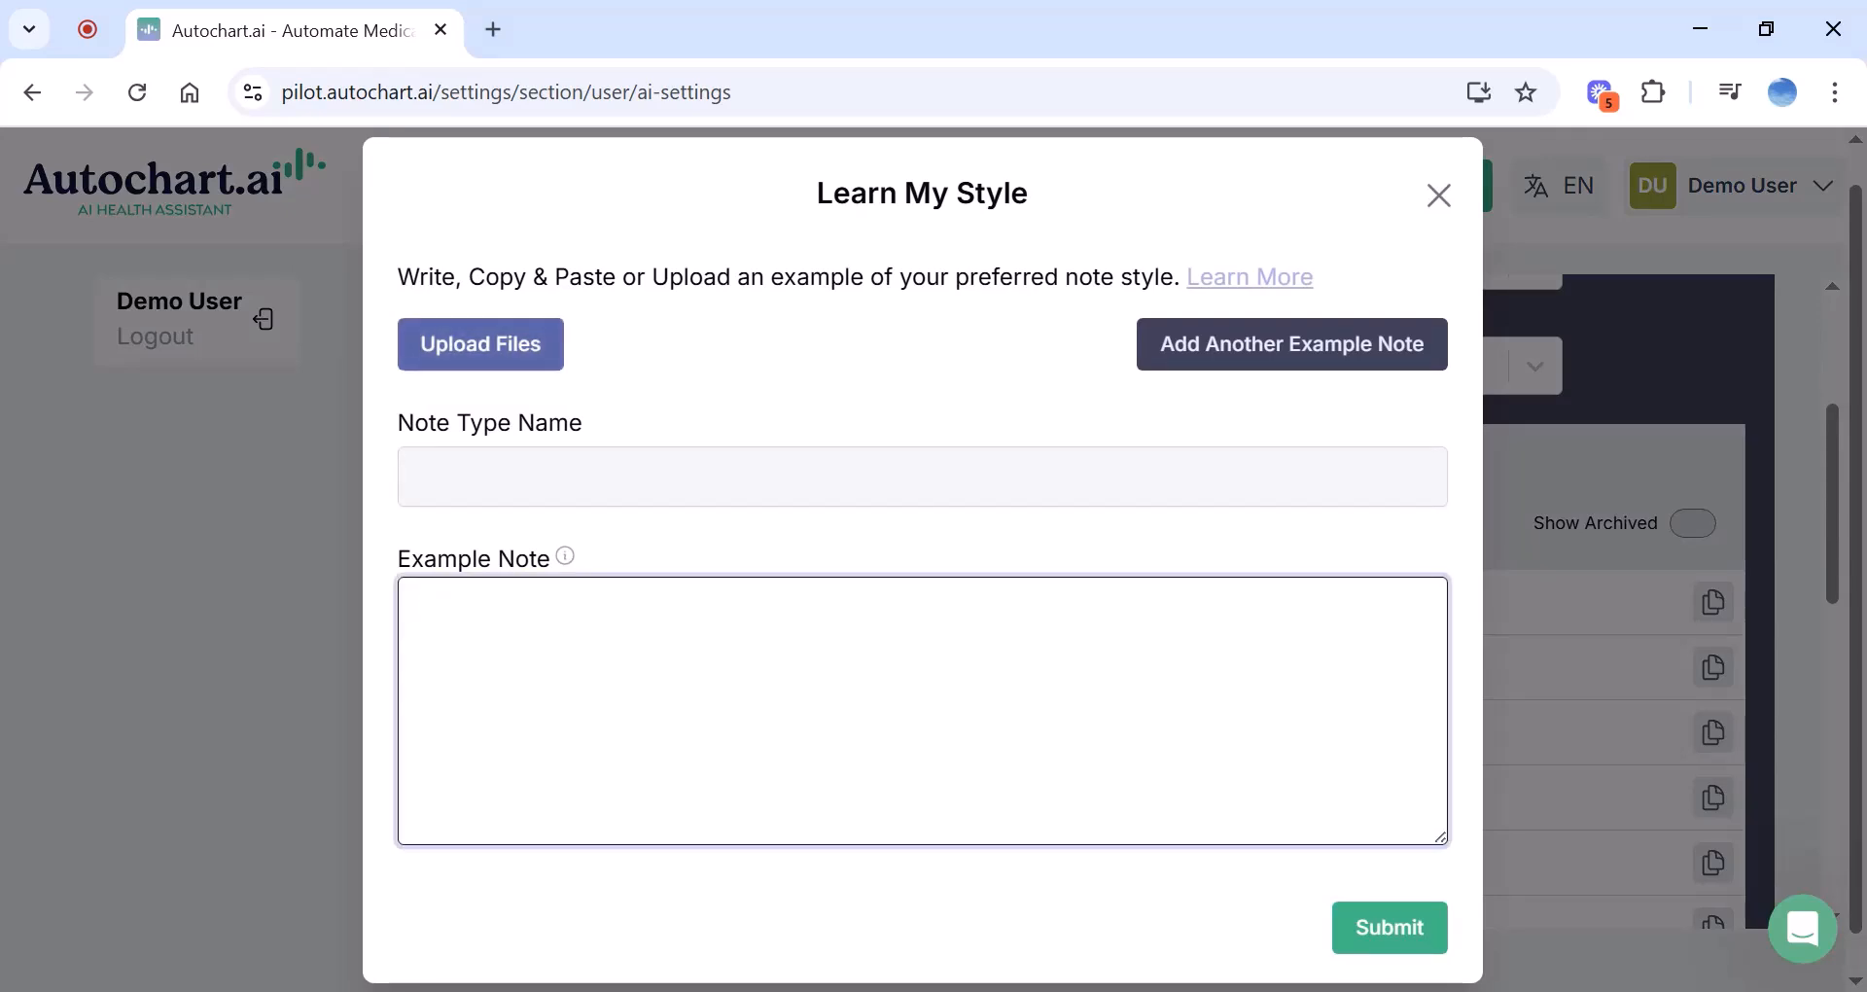
click(905, 476)
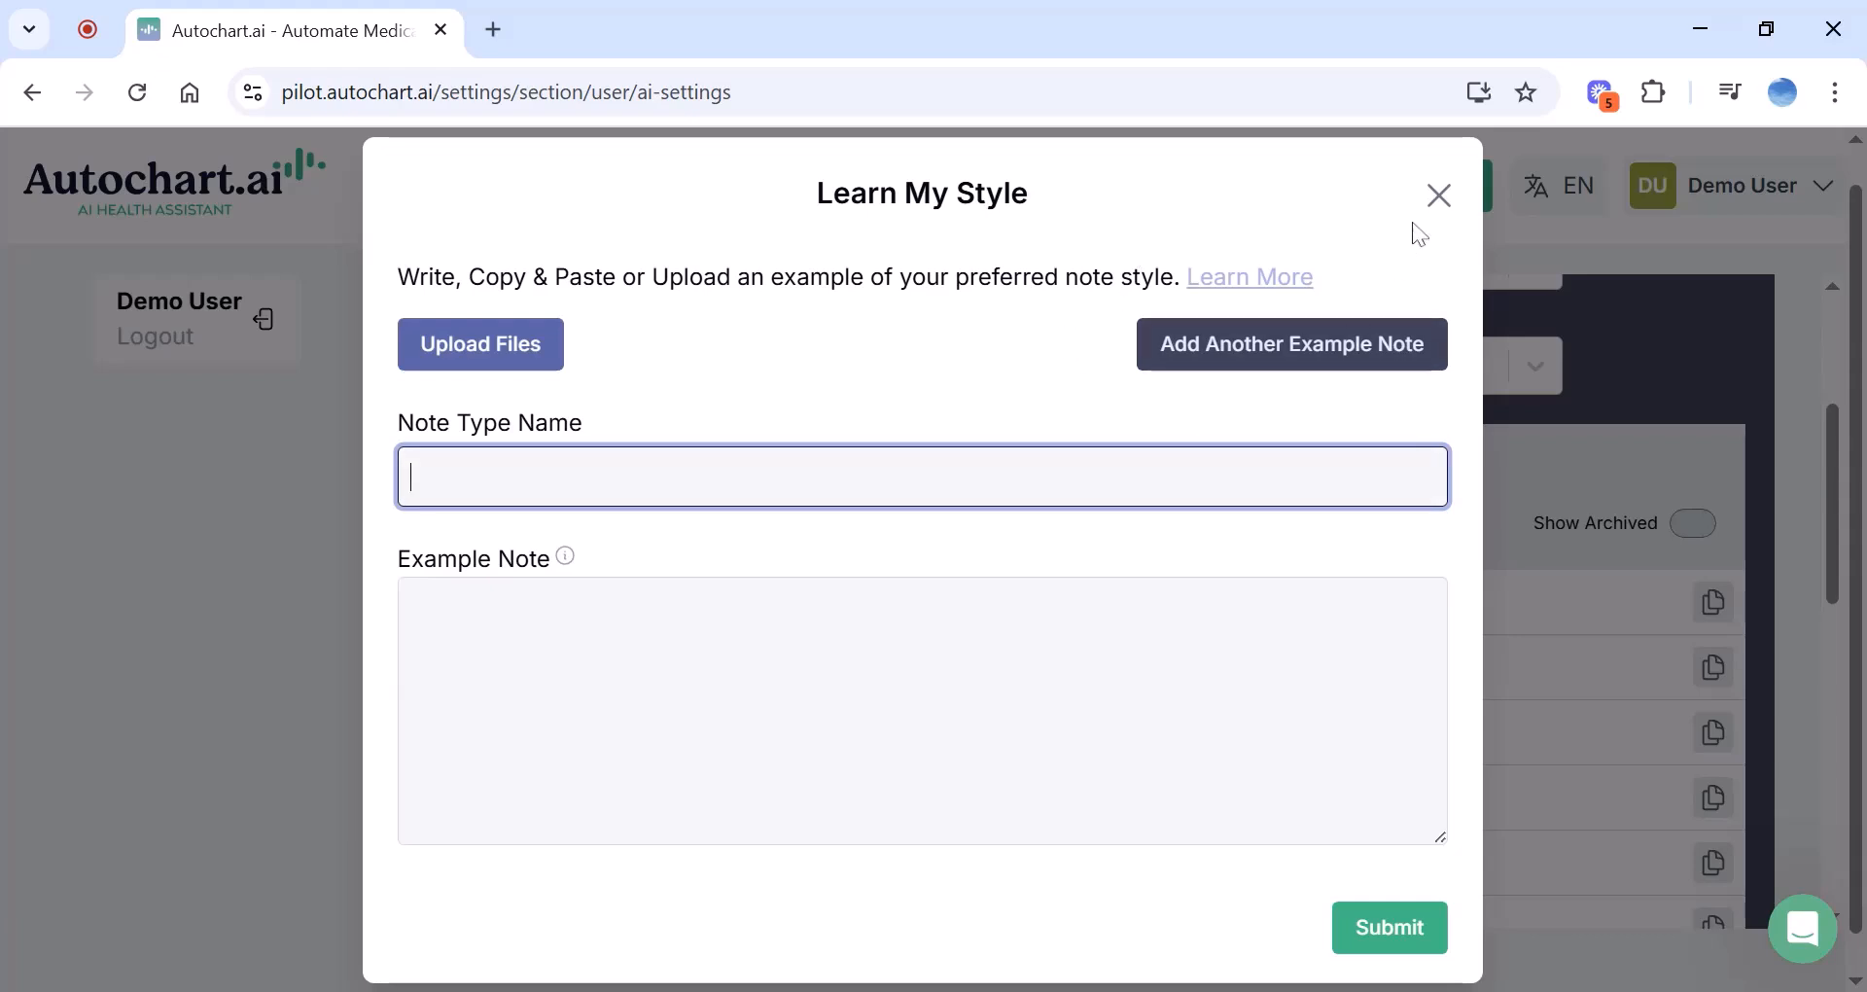
click(1439, 206)
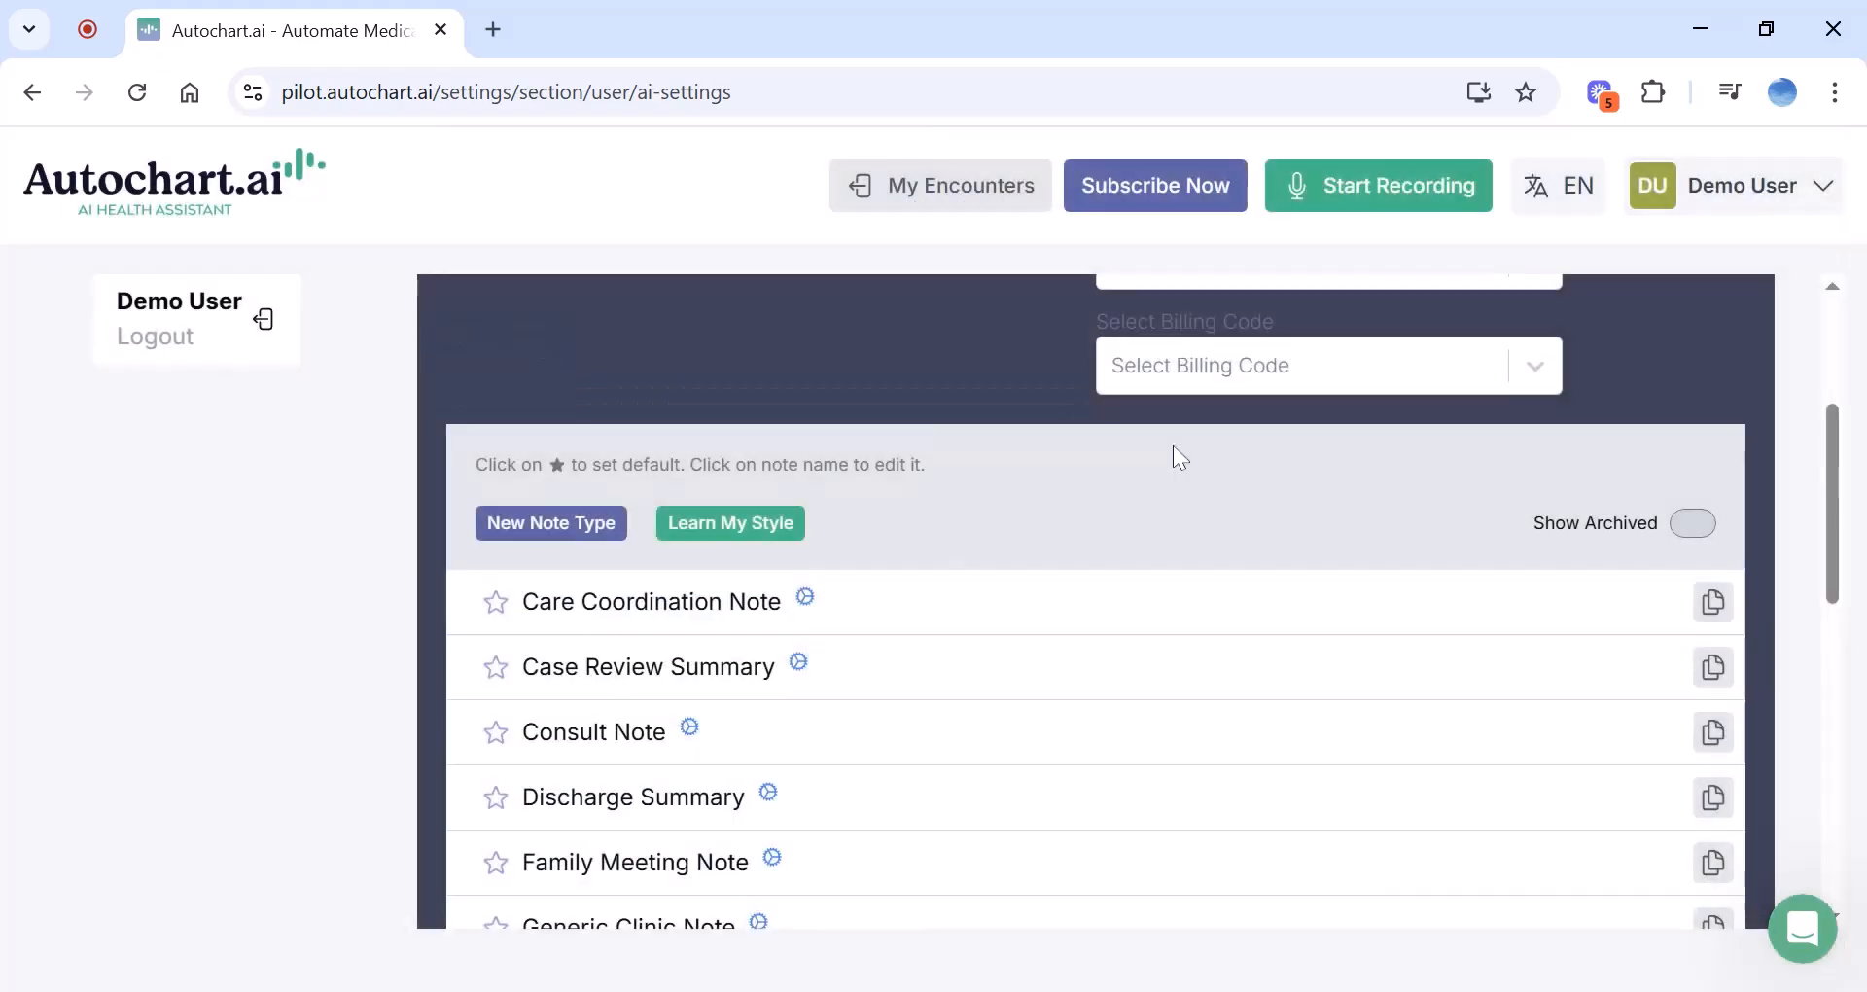
Reopen a blank new note type form and close it again
click(610, 530)
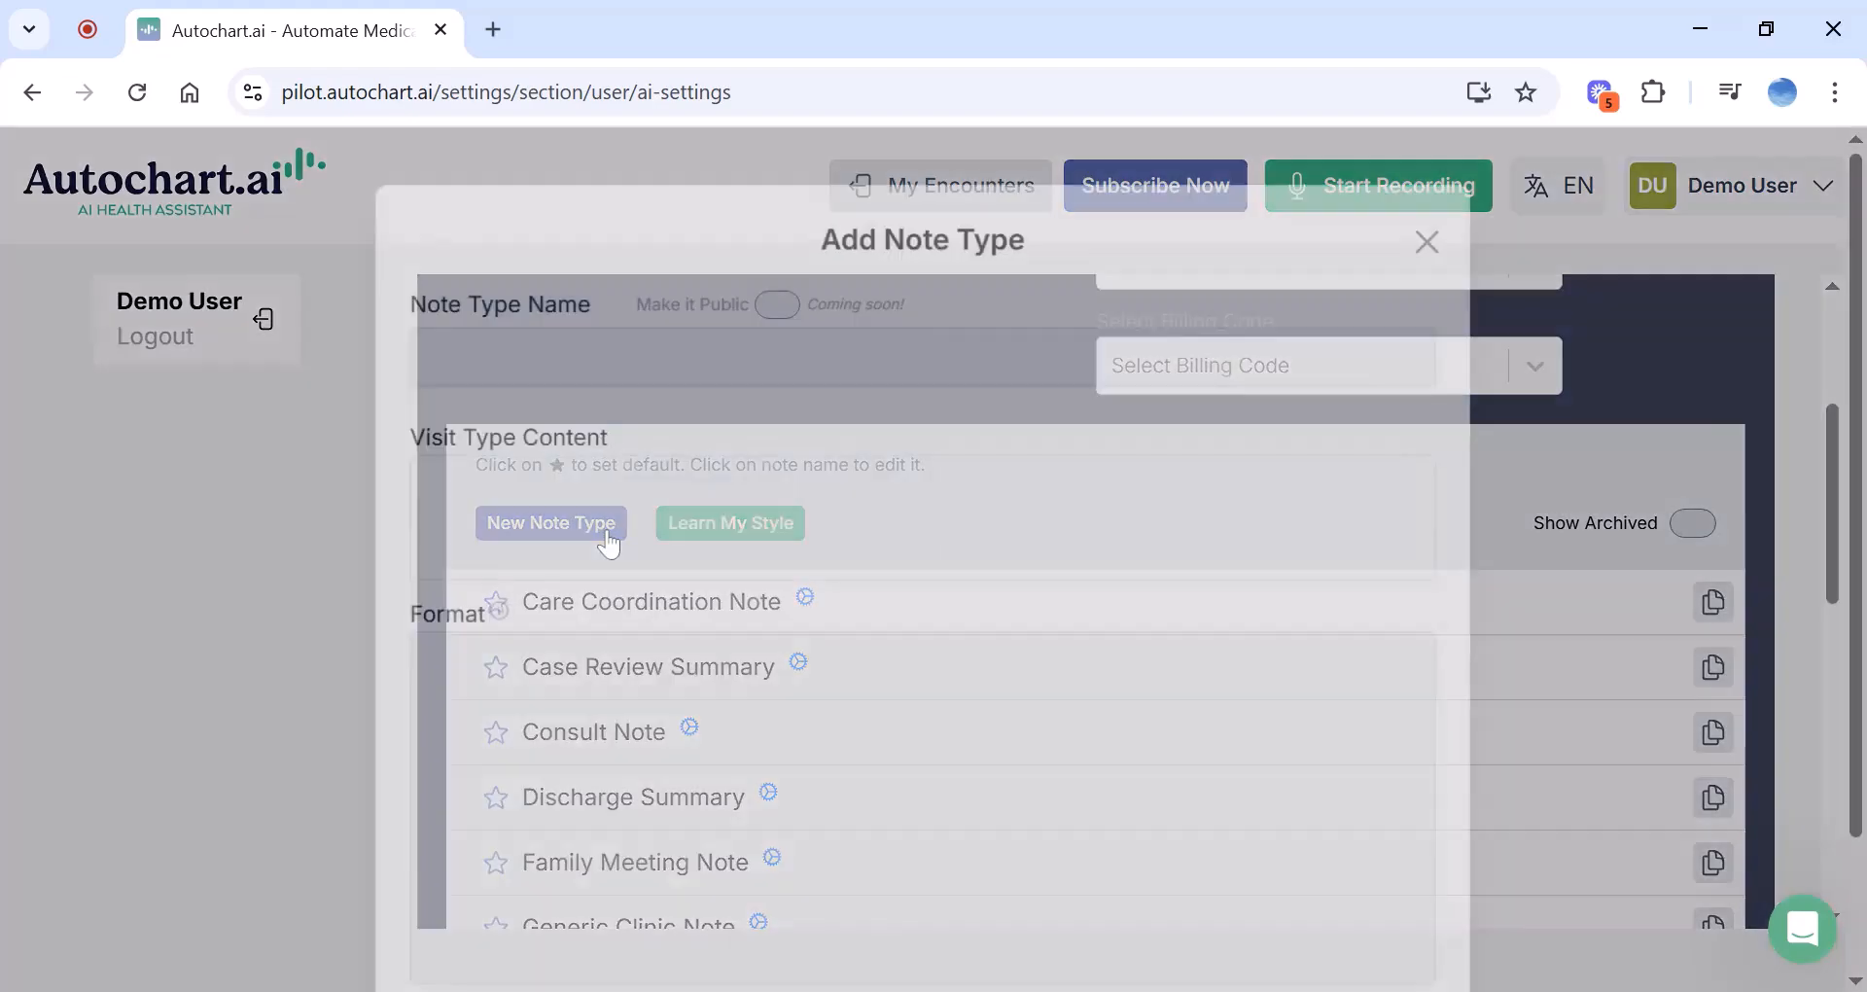
scroll(541, 621, down, 2)
click(541, 623)
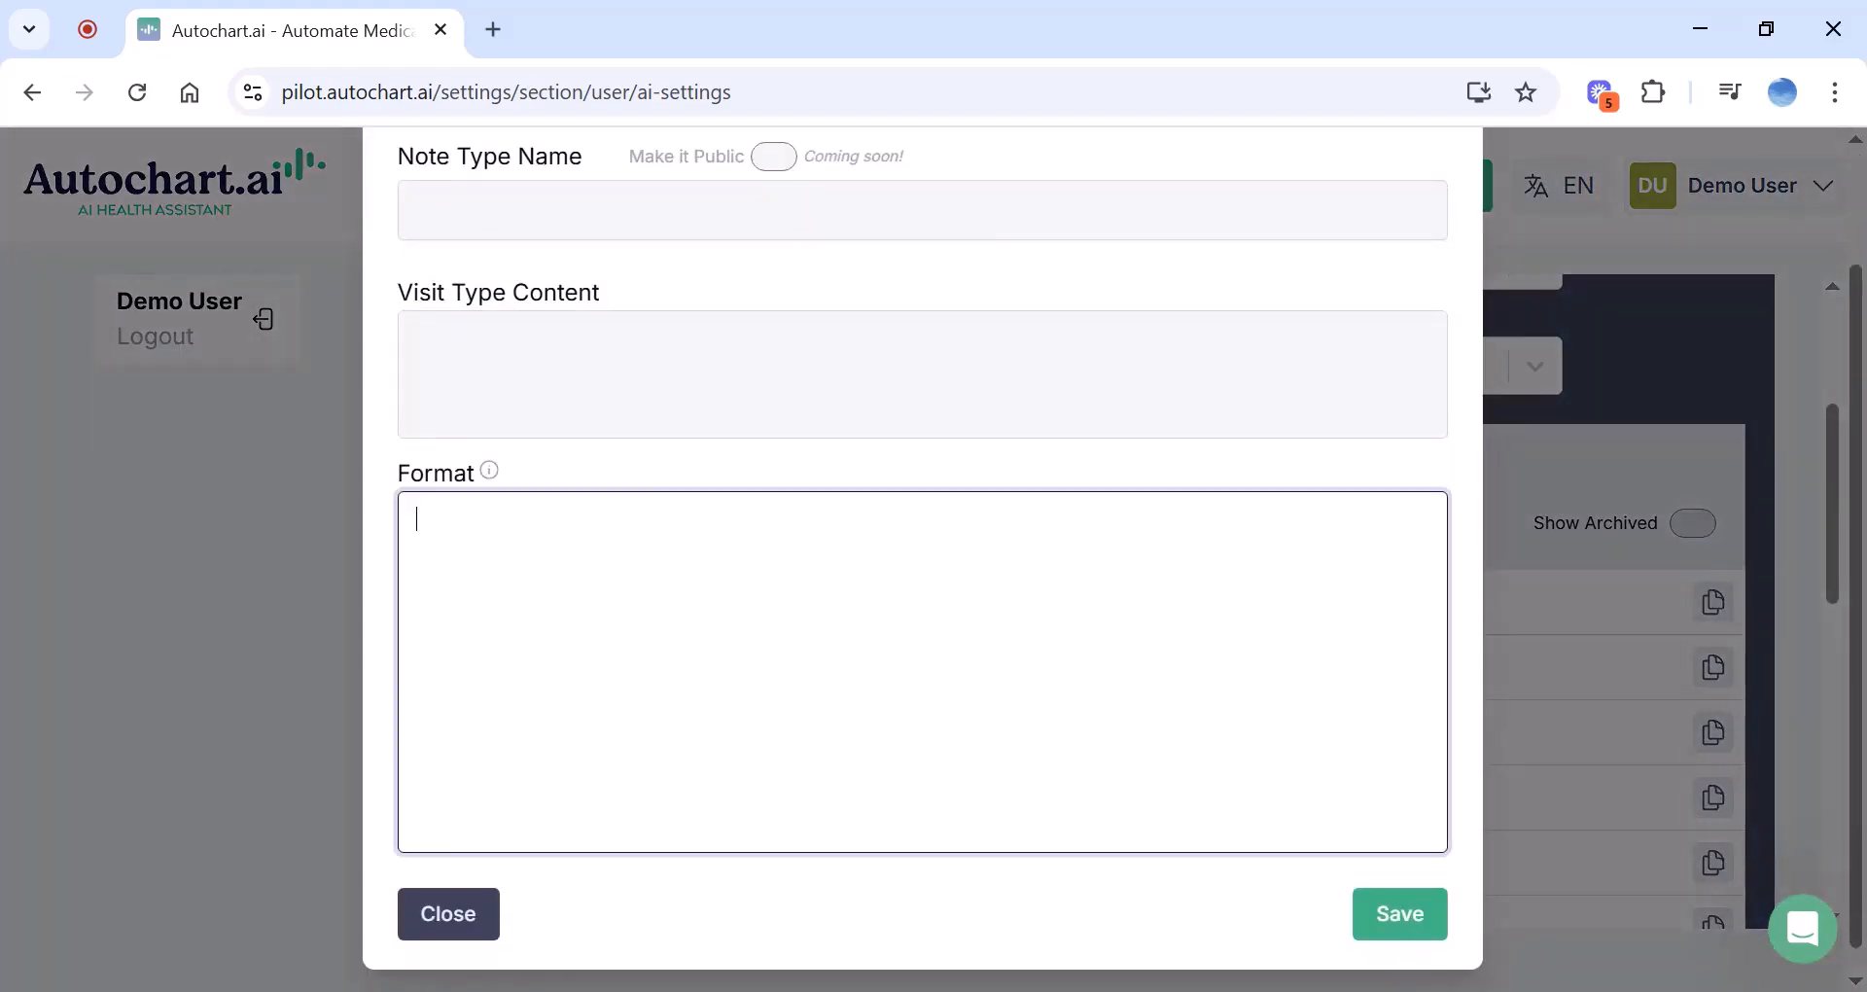
click(471, 933)
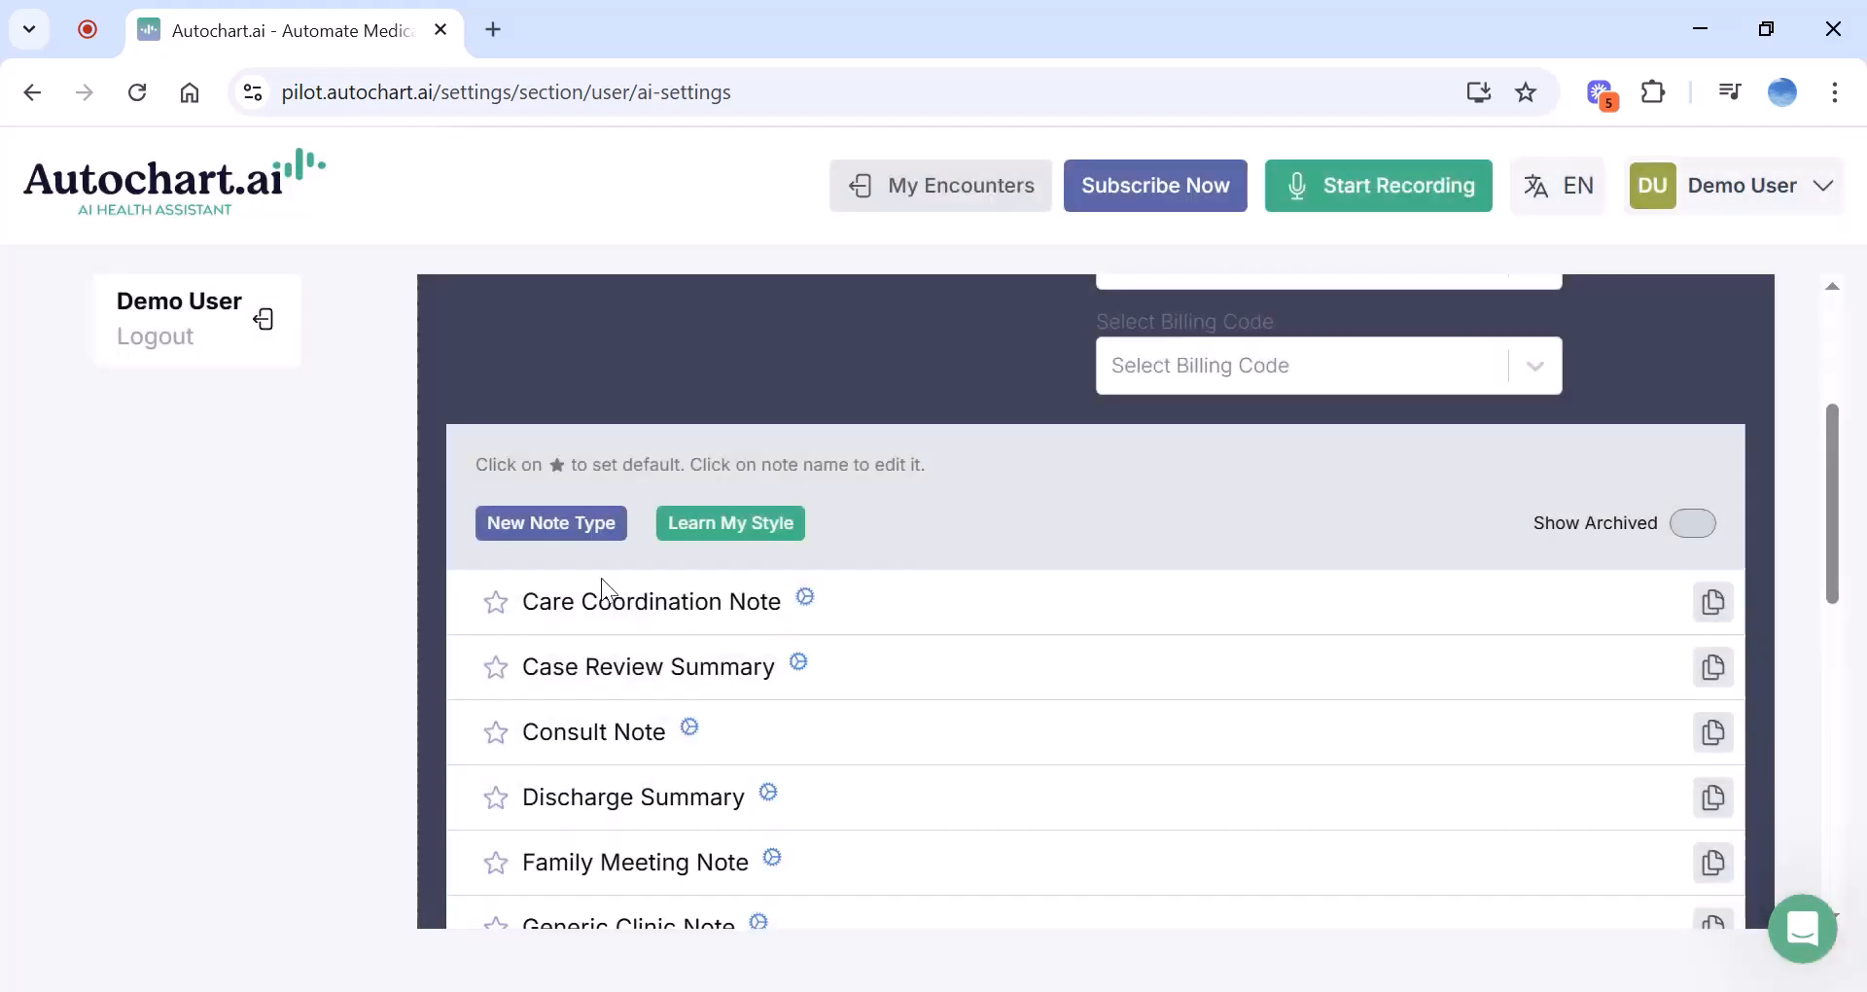
click(724, 523)
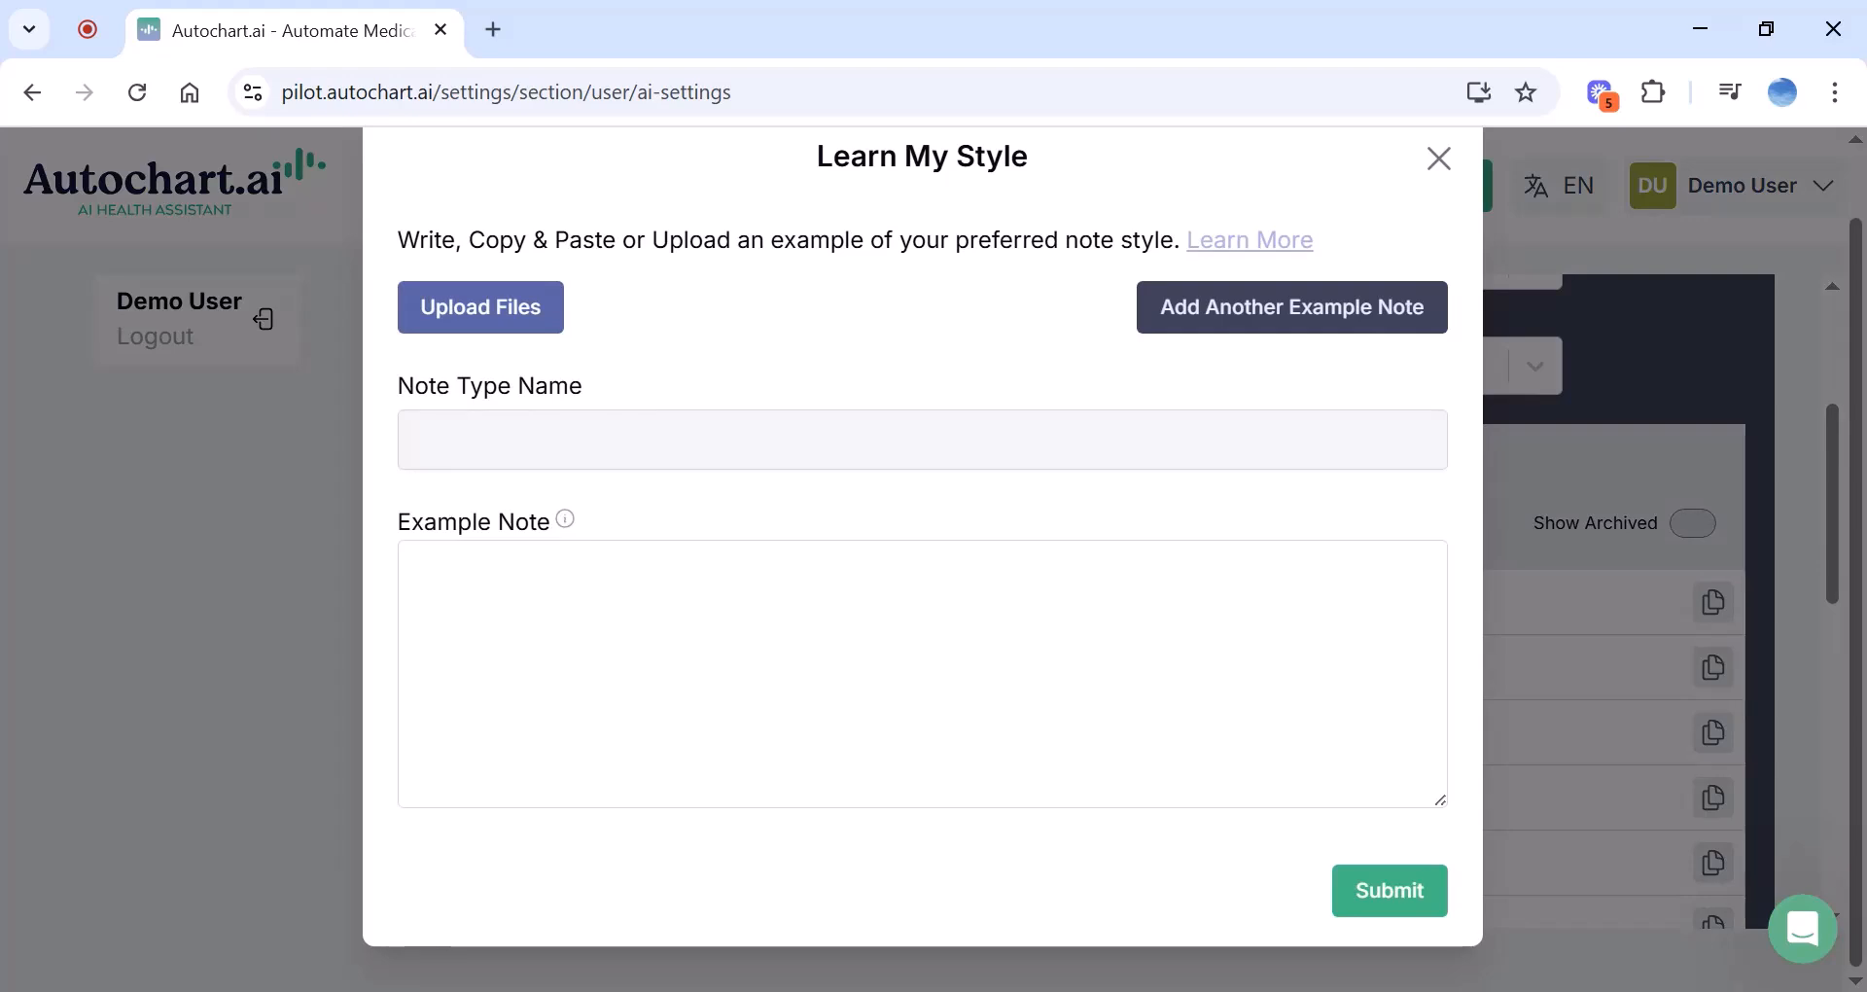
mouse_move(562, 525)
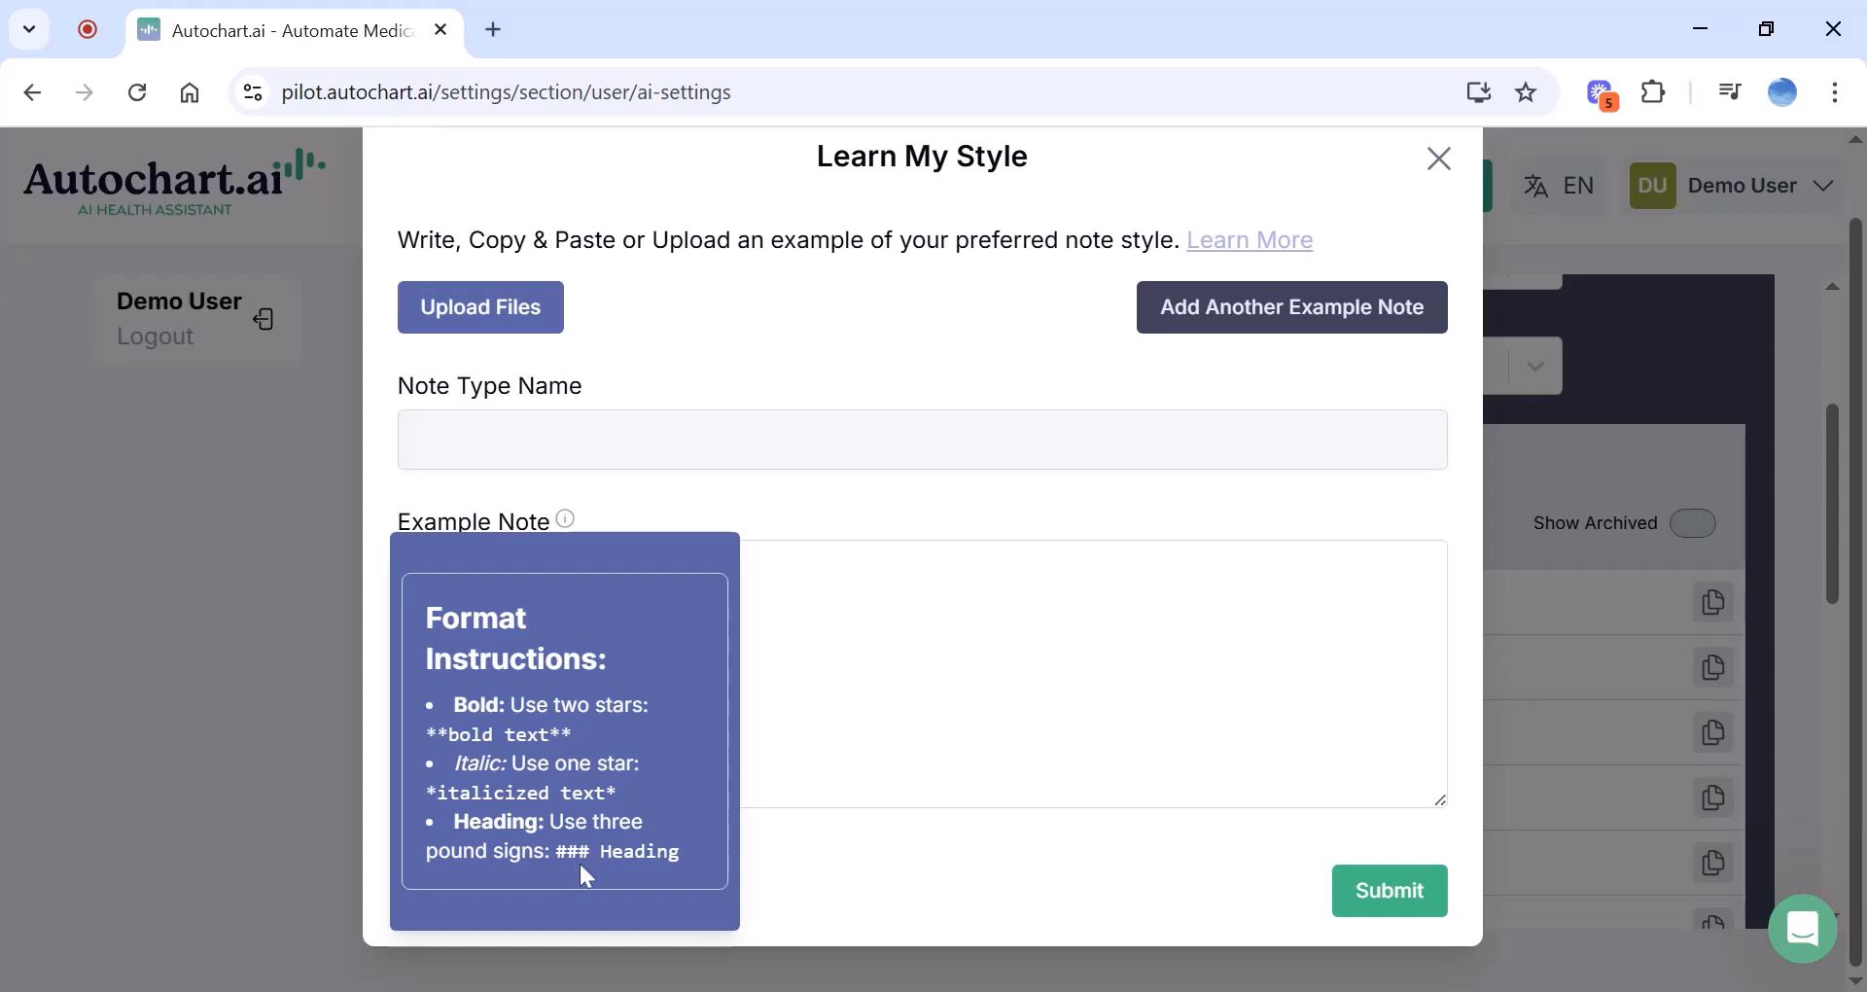
click(934, 681)
scroll(934, 680, up, 2)
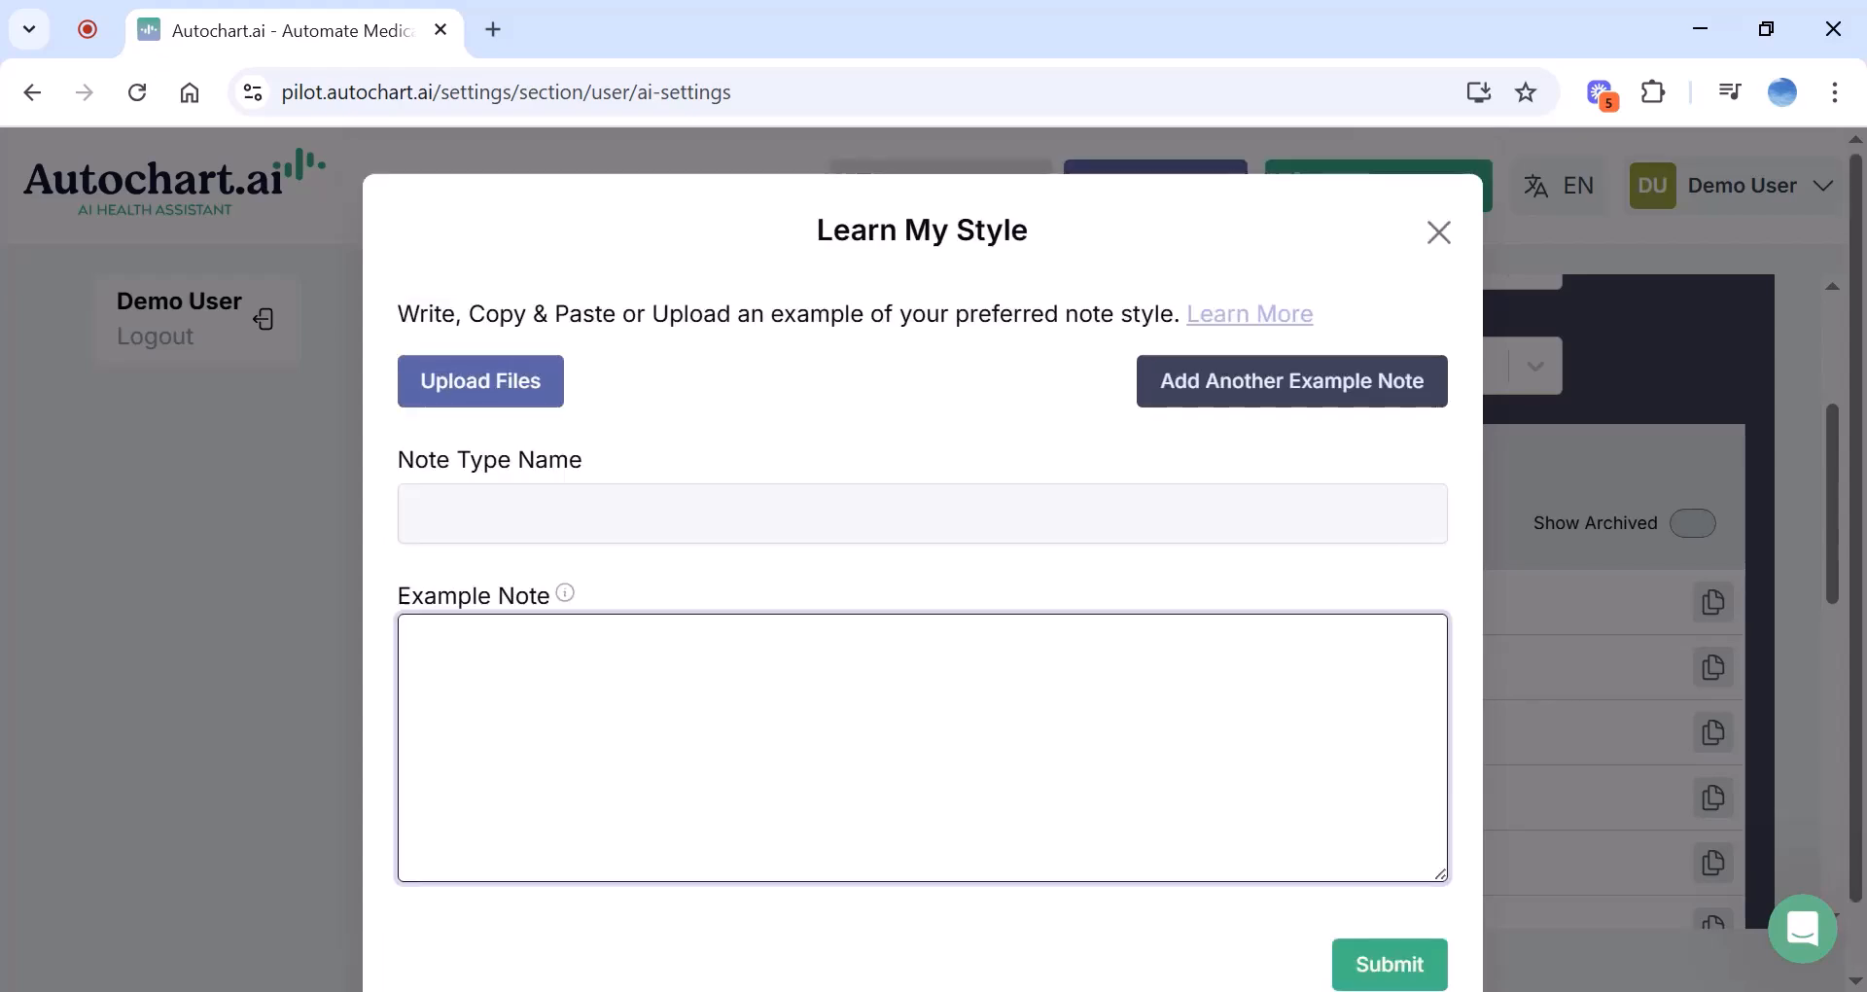
click(1443, 239)
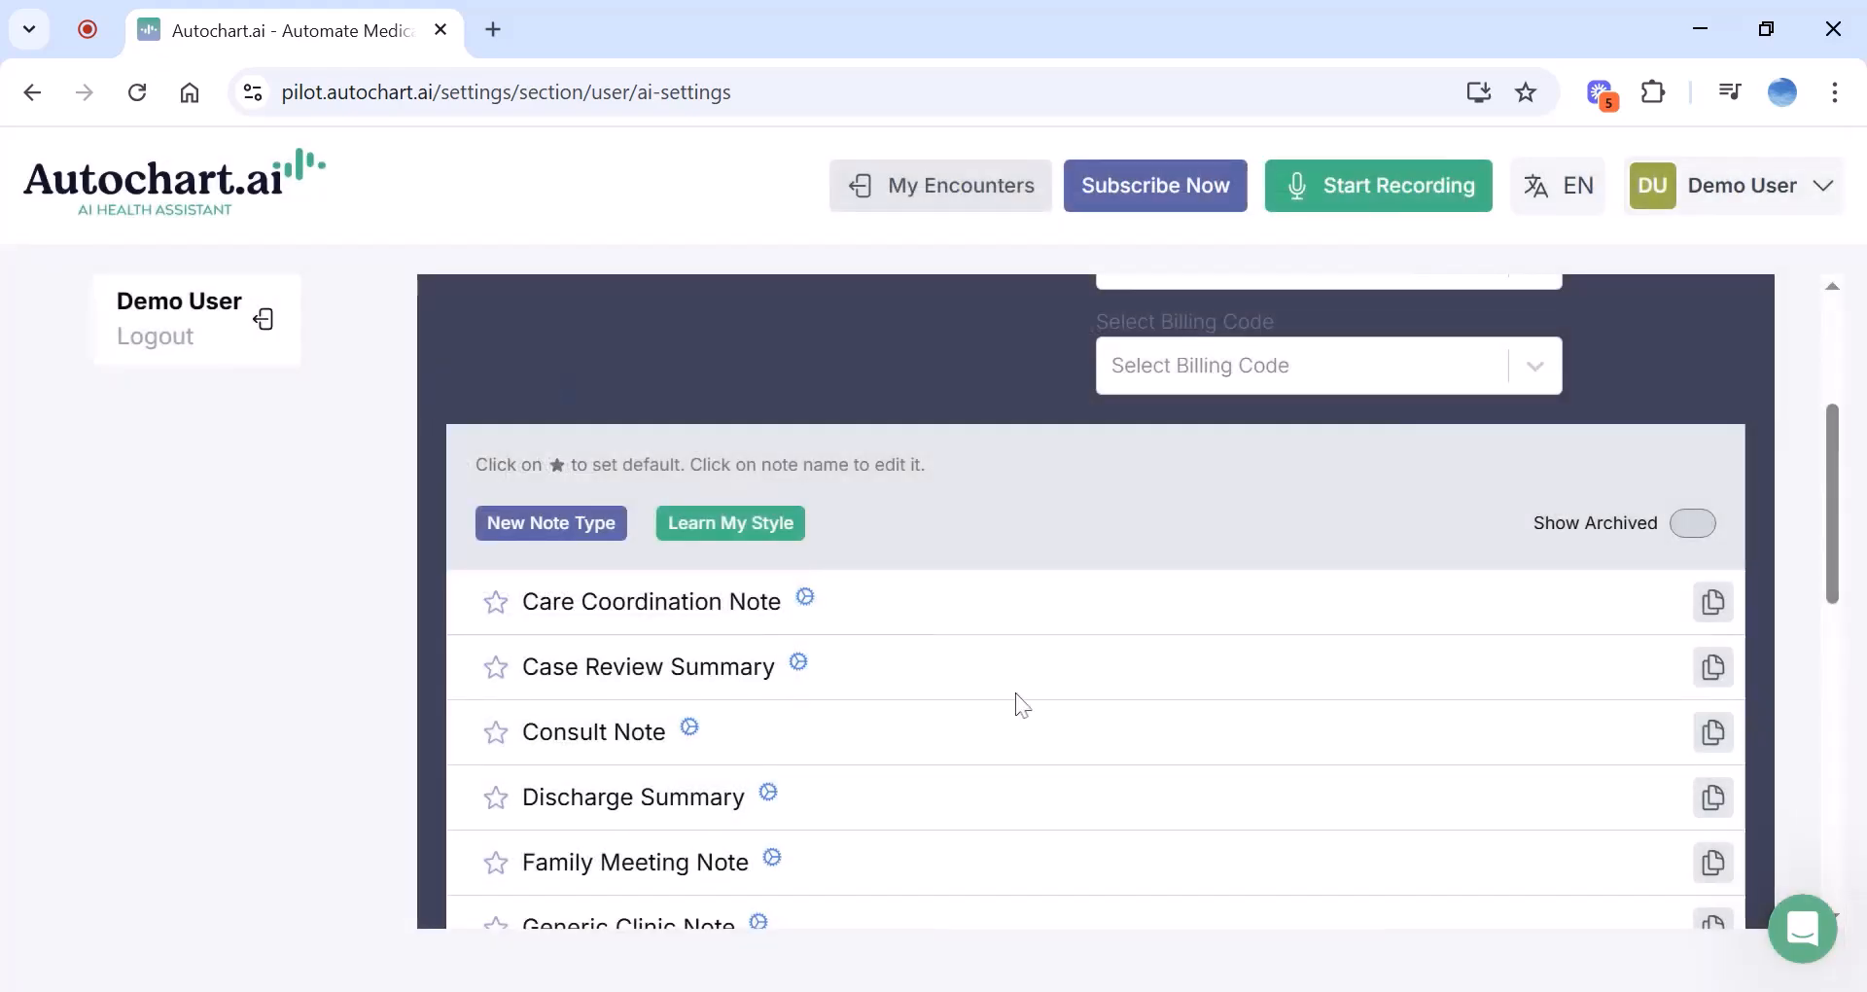
Open the built-in SOAP note type from the list
scroll(1021, 705, down, 5)
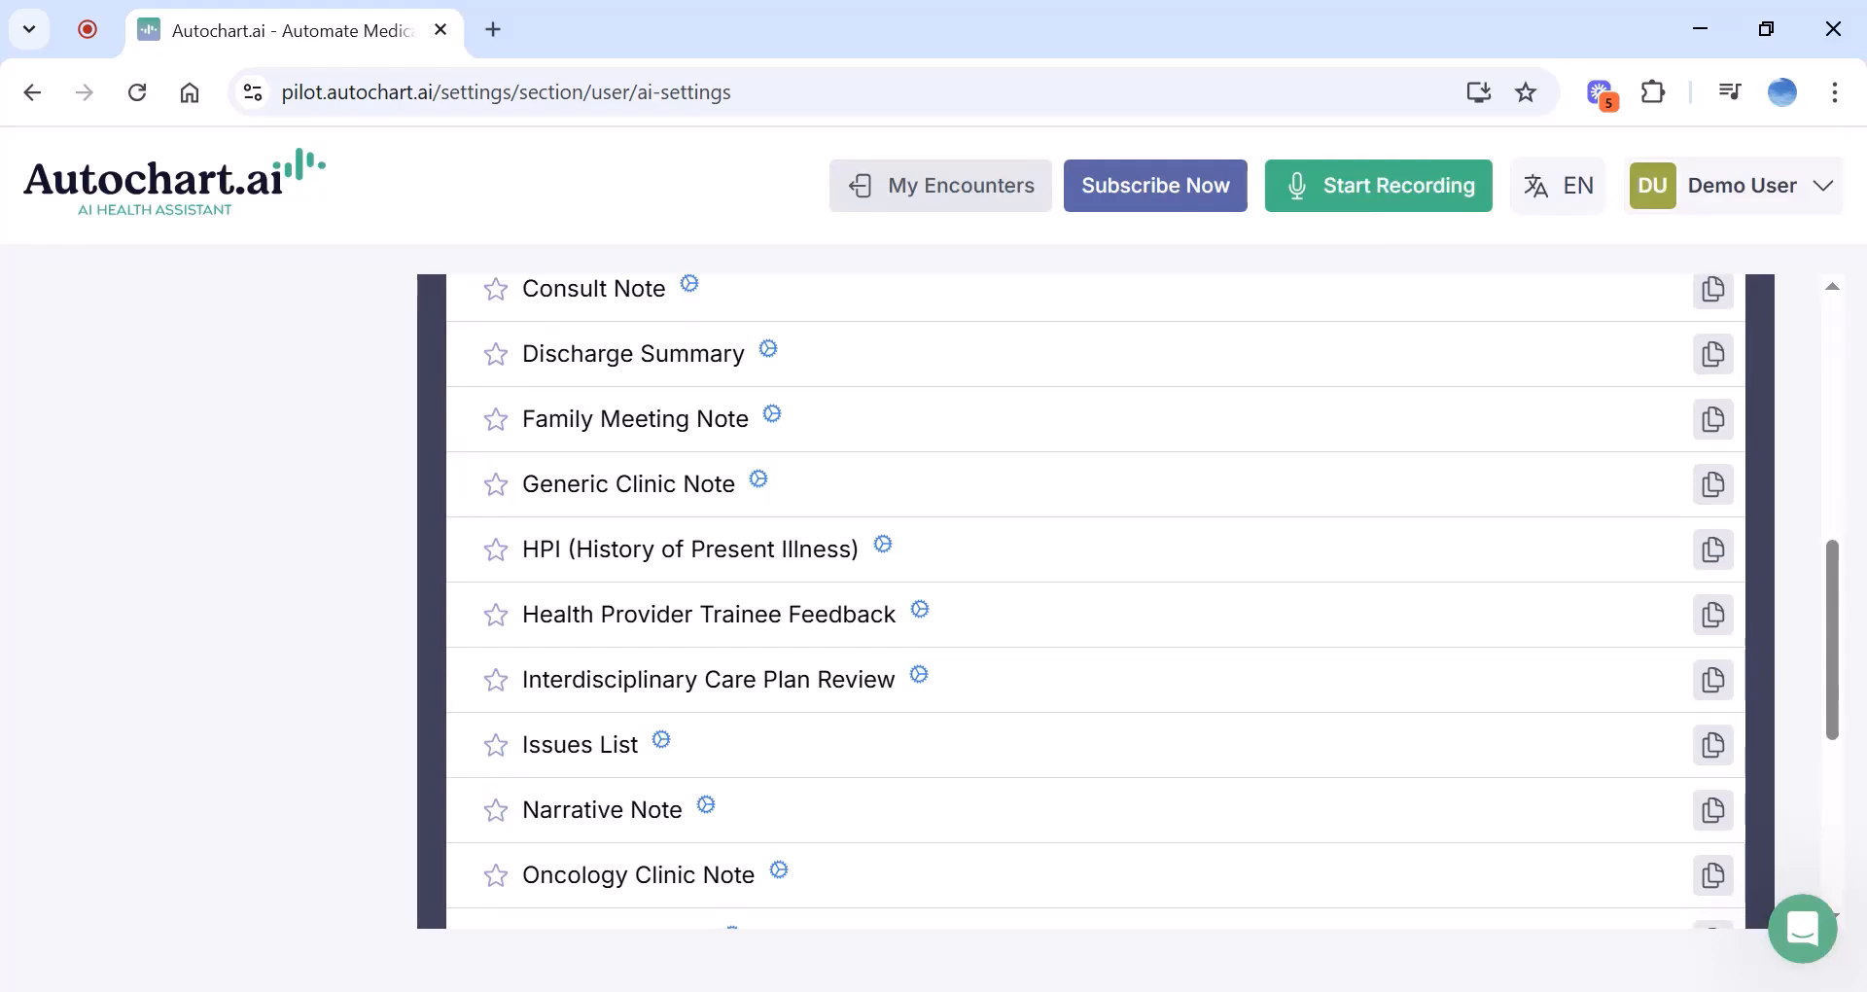
scroll(1096, 601, down, 5)
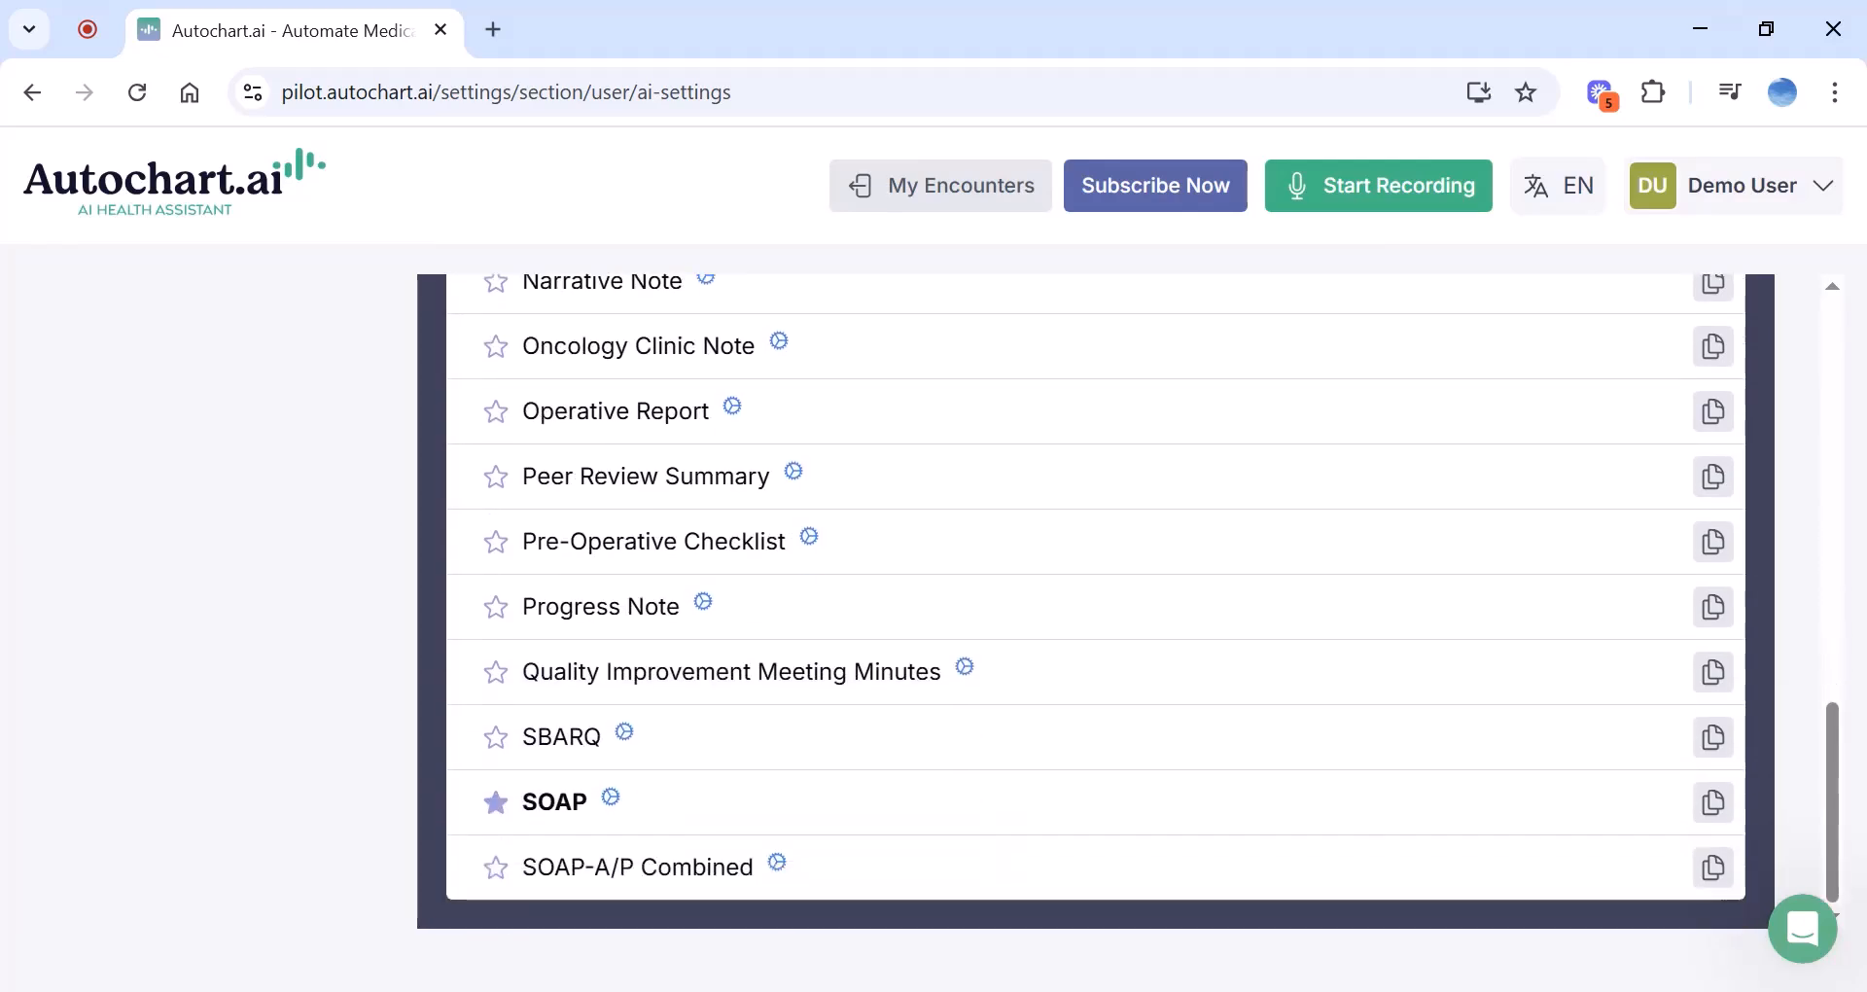
scroll(888, 654, up, 5)
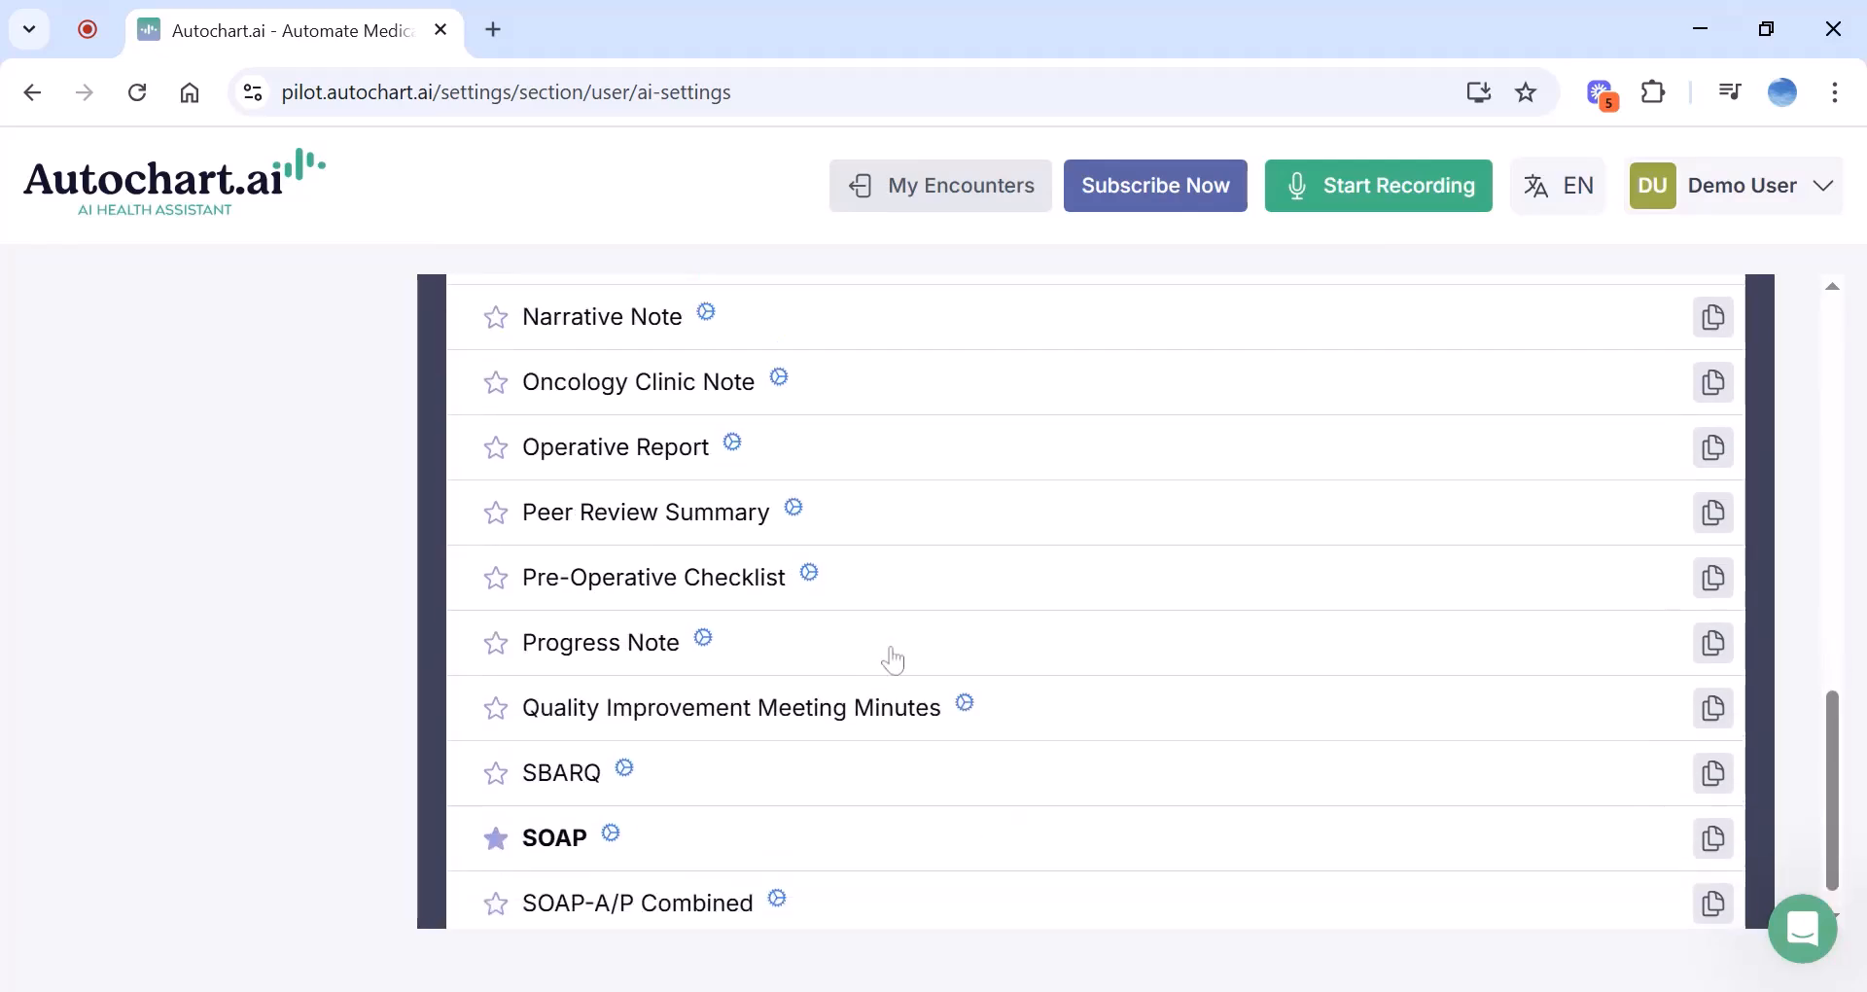
scroll(892, 659, down, 4)
scroll(893, 659, down, 2)
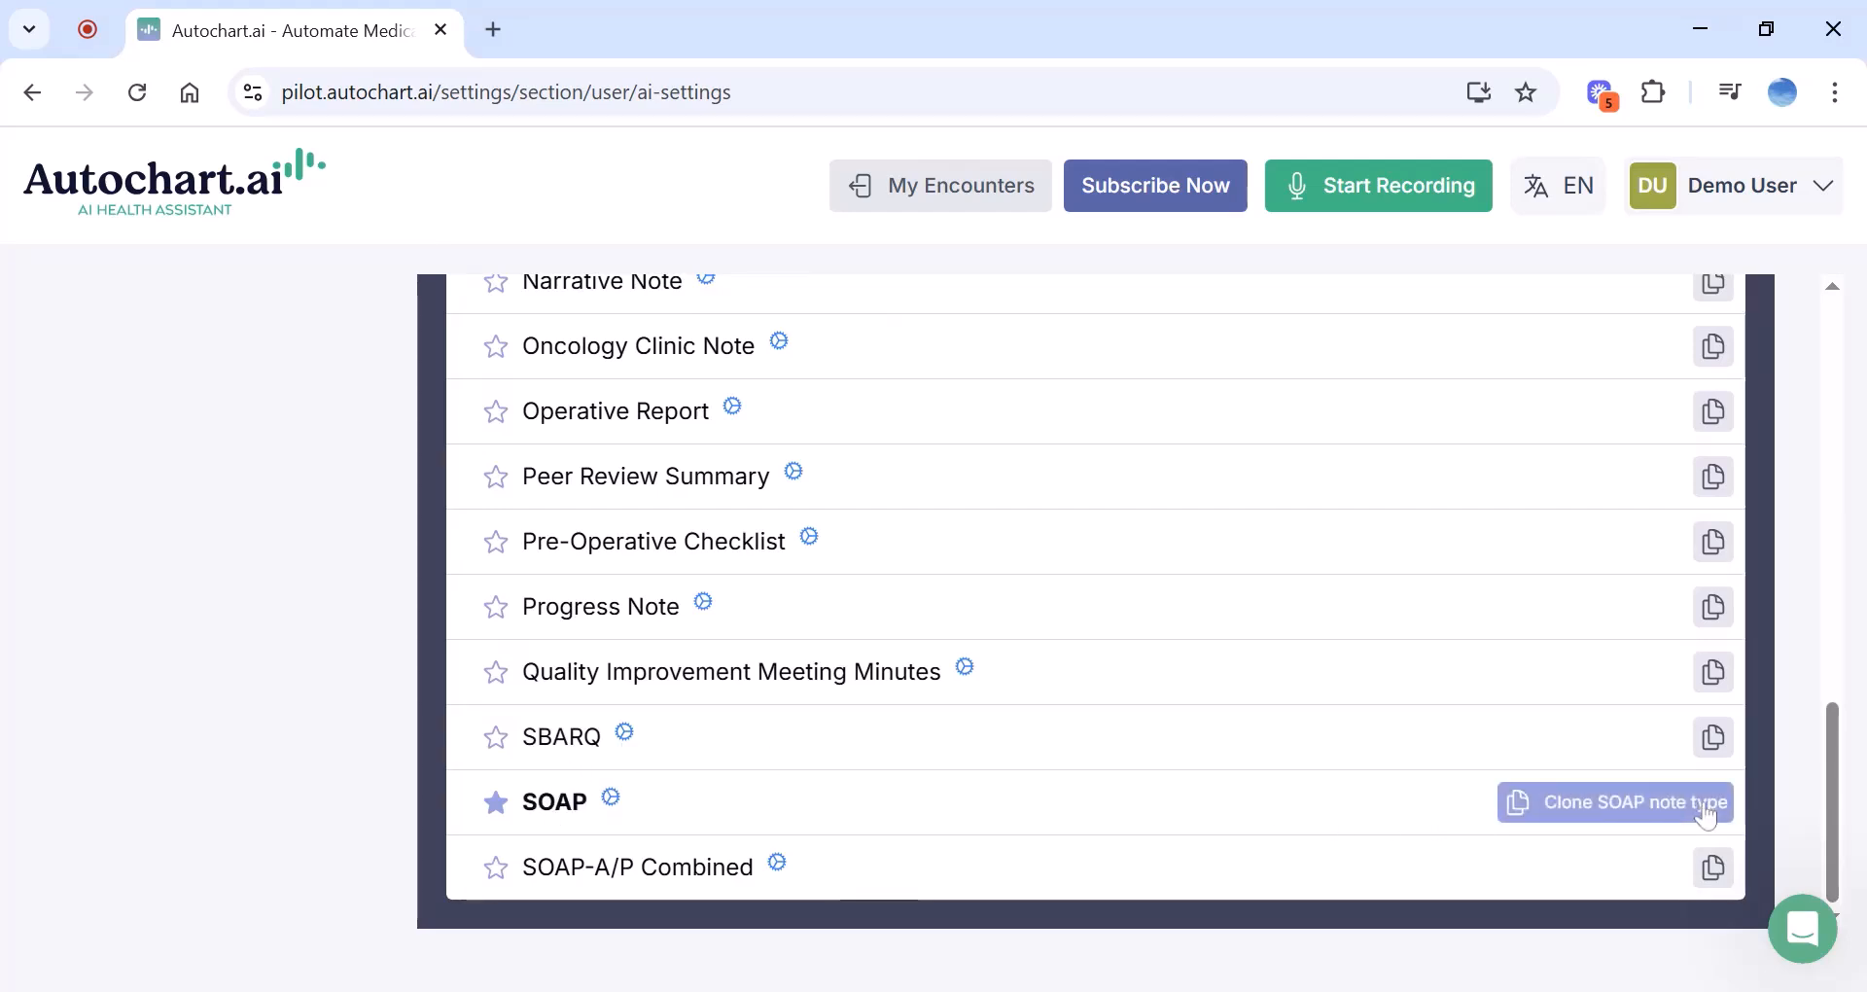
click(571, 810)
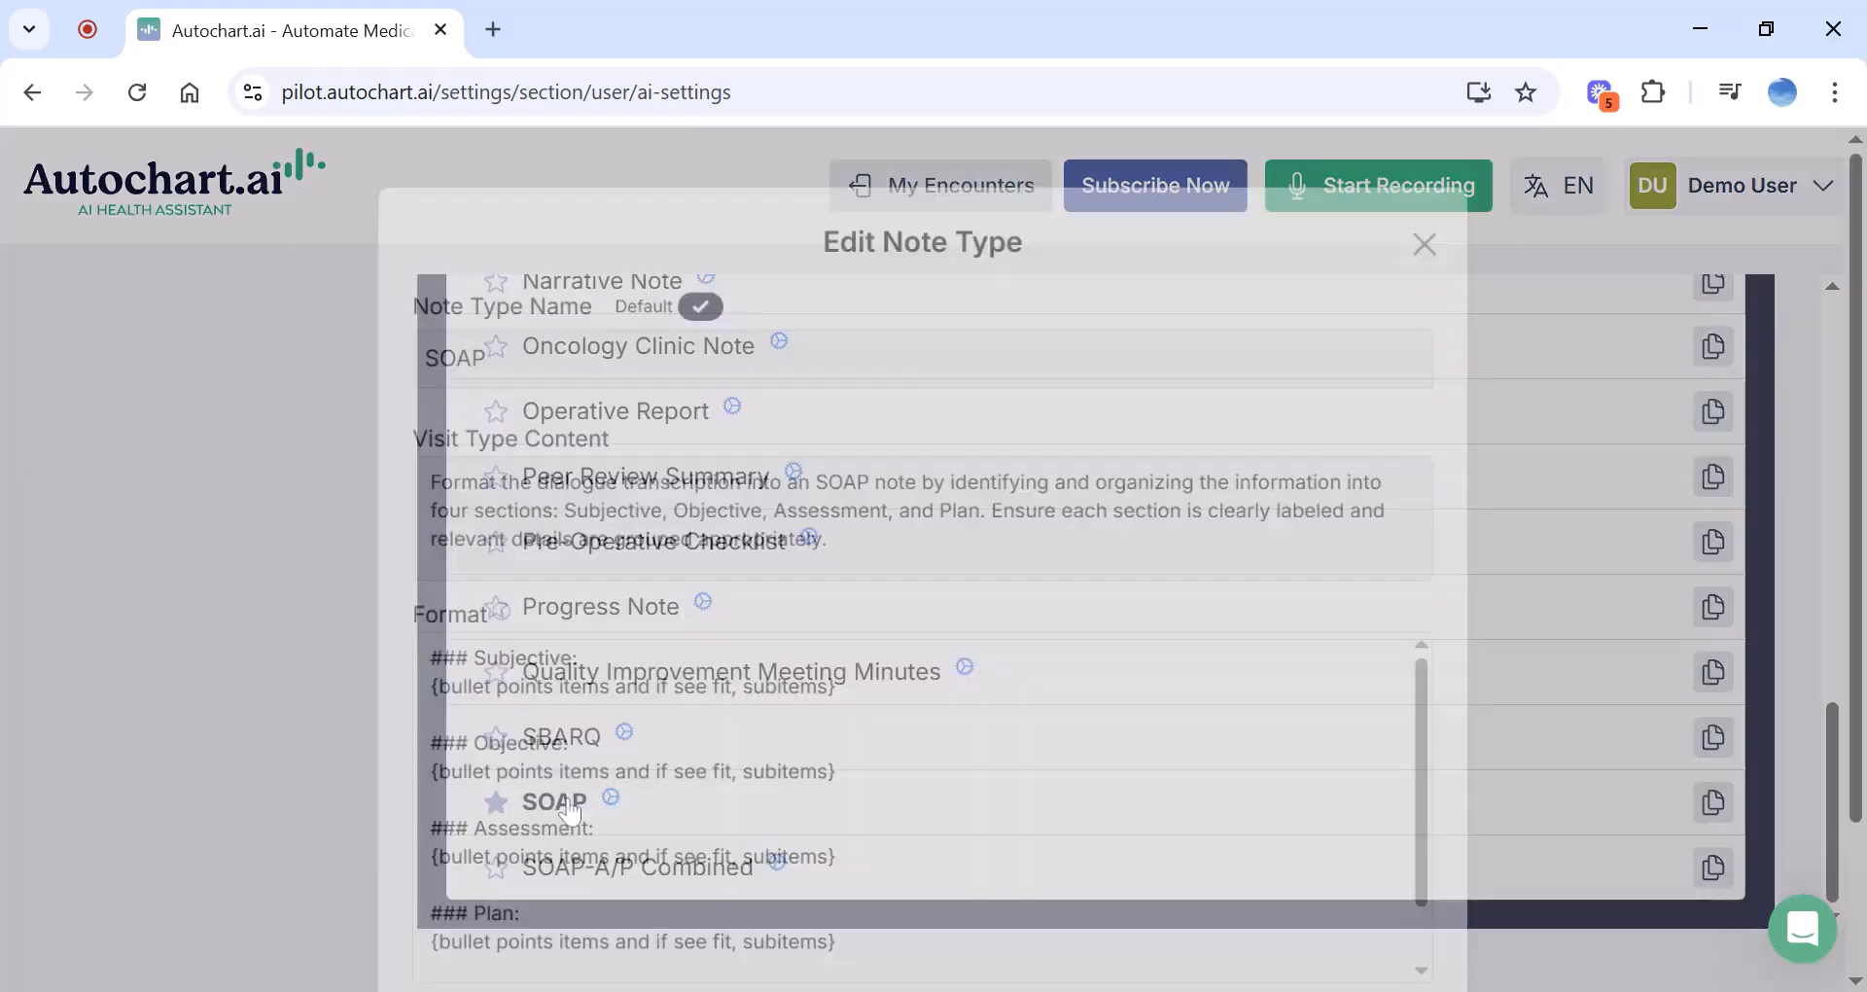
Clone the SOAP note type and clear the '(Copy) SOAP' name
scroll(879, 579, down, 5)
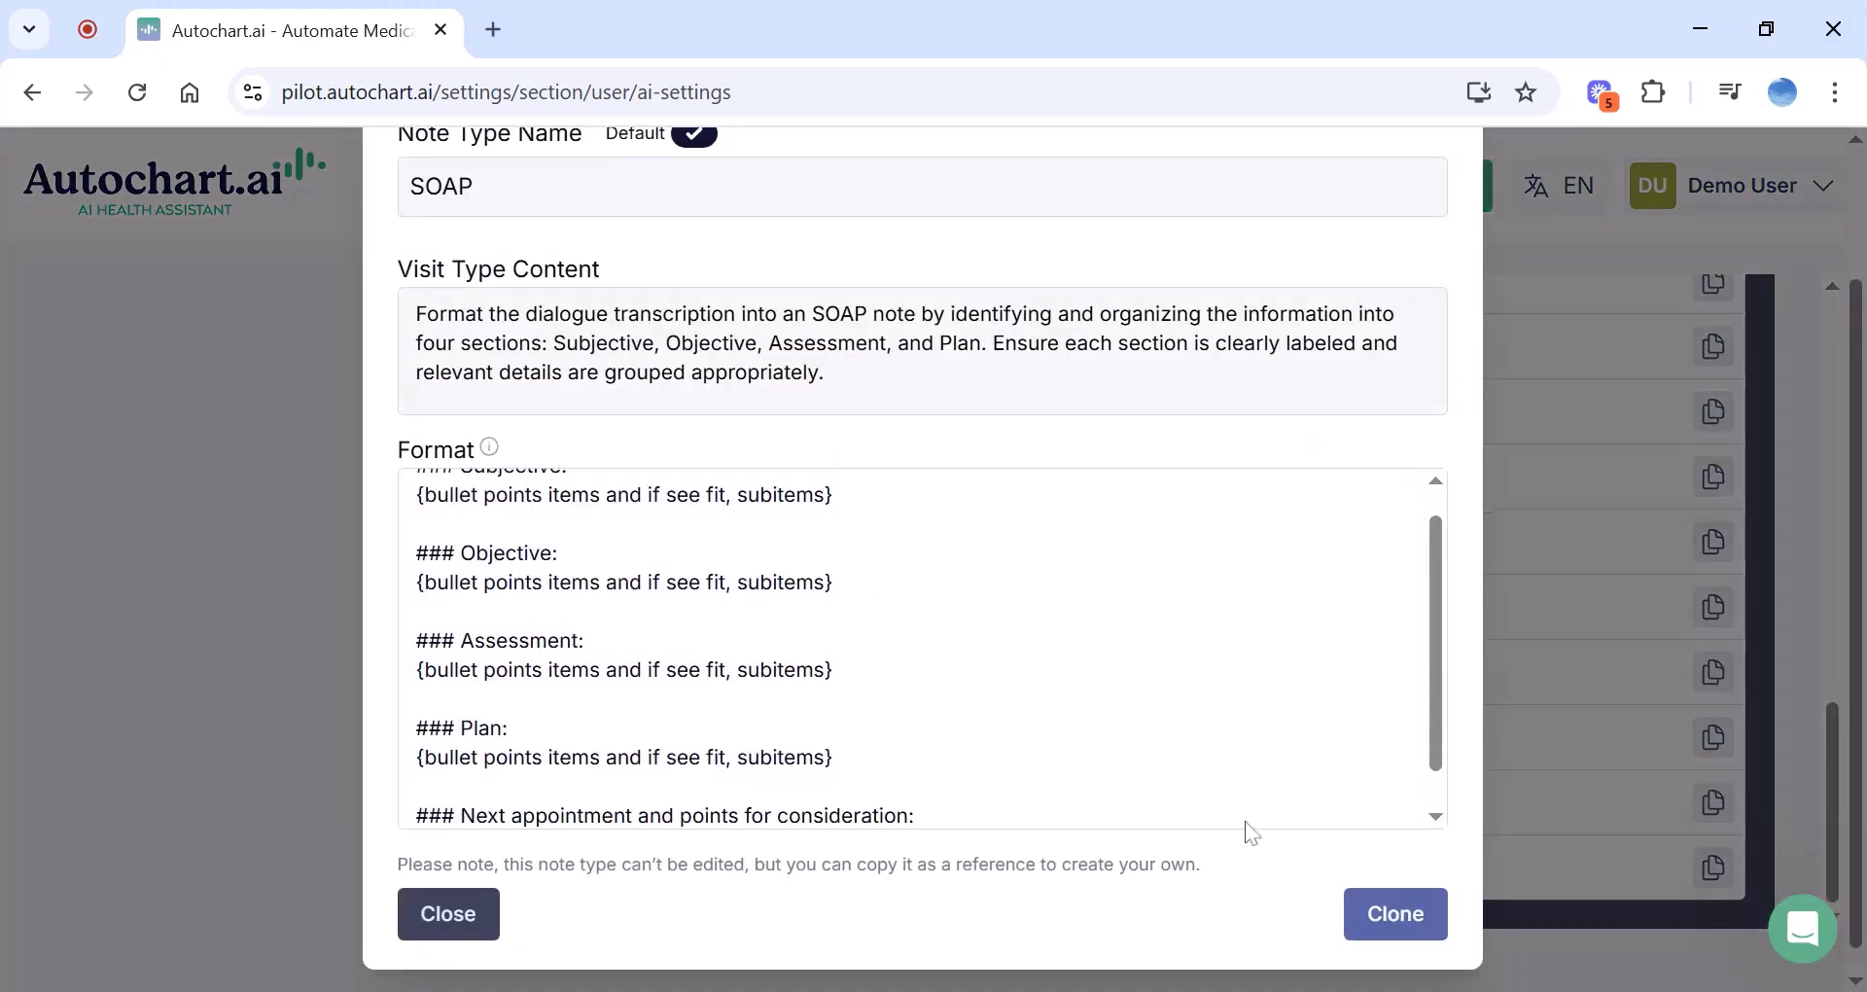
scroll(892, 683, up, 1)
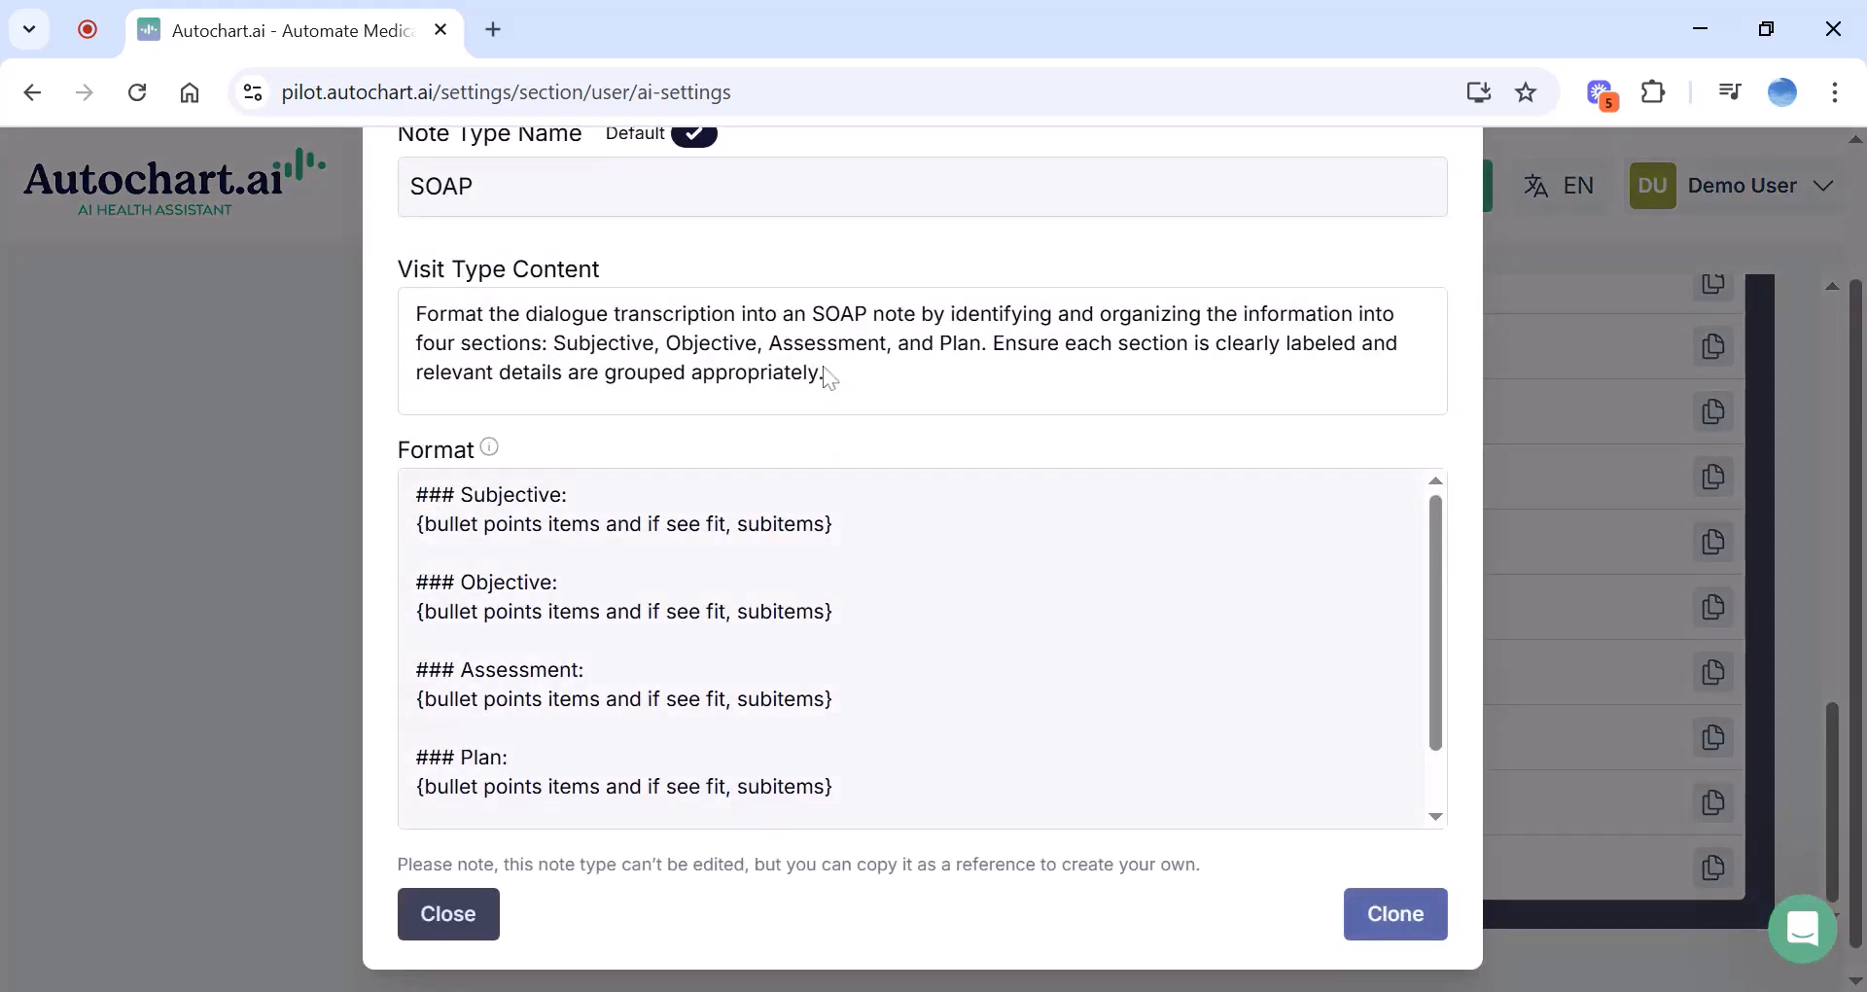
scroll(826, 360, up, 1)
scroll(825, 354, down, 1)
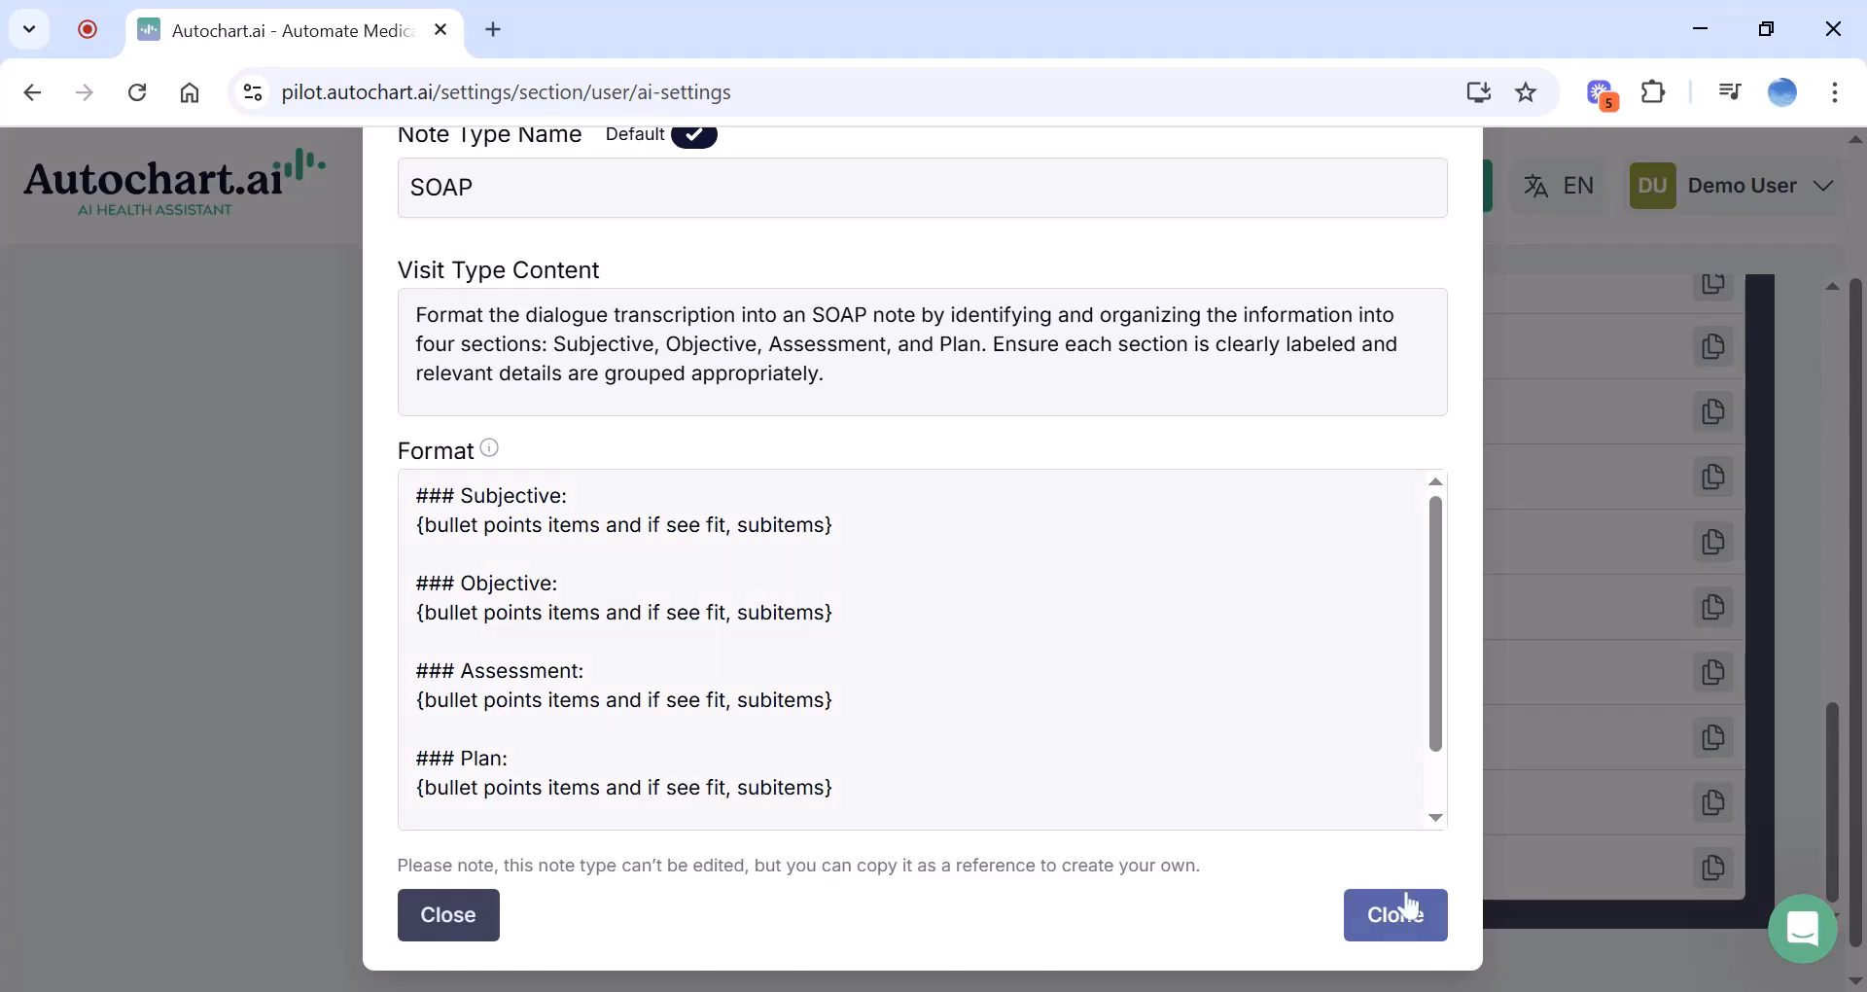
click(1401, 912)
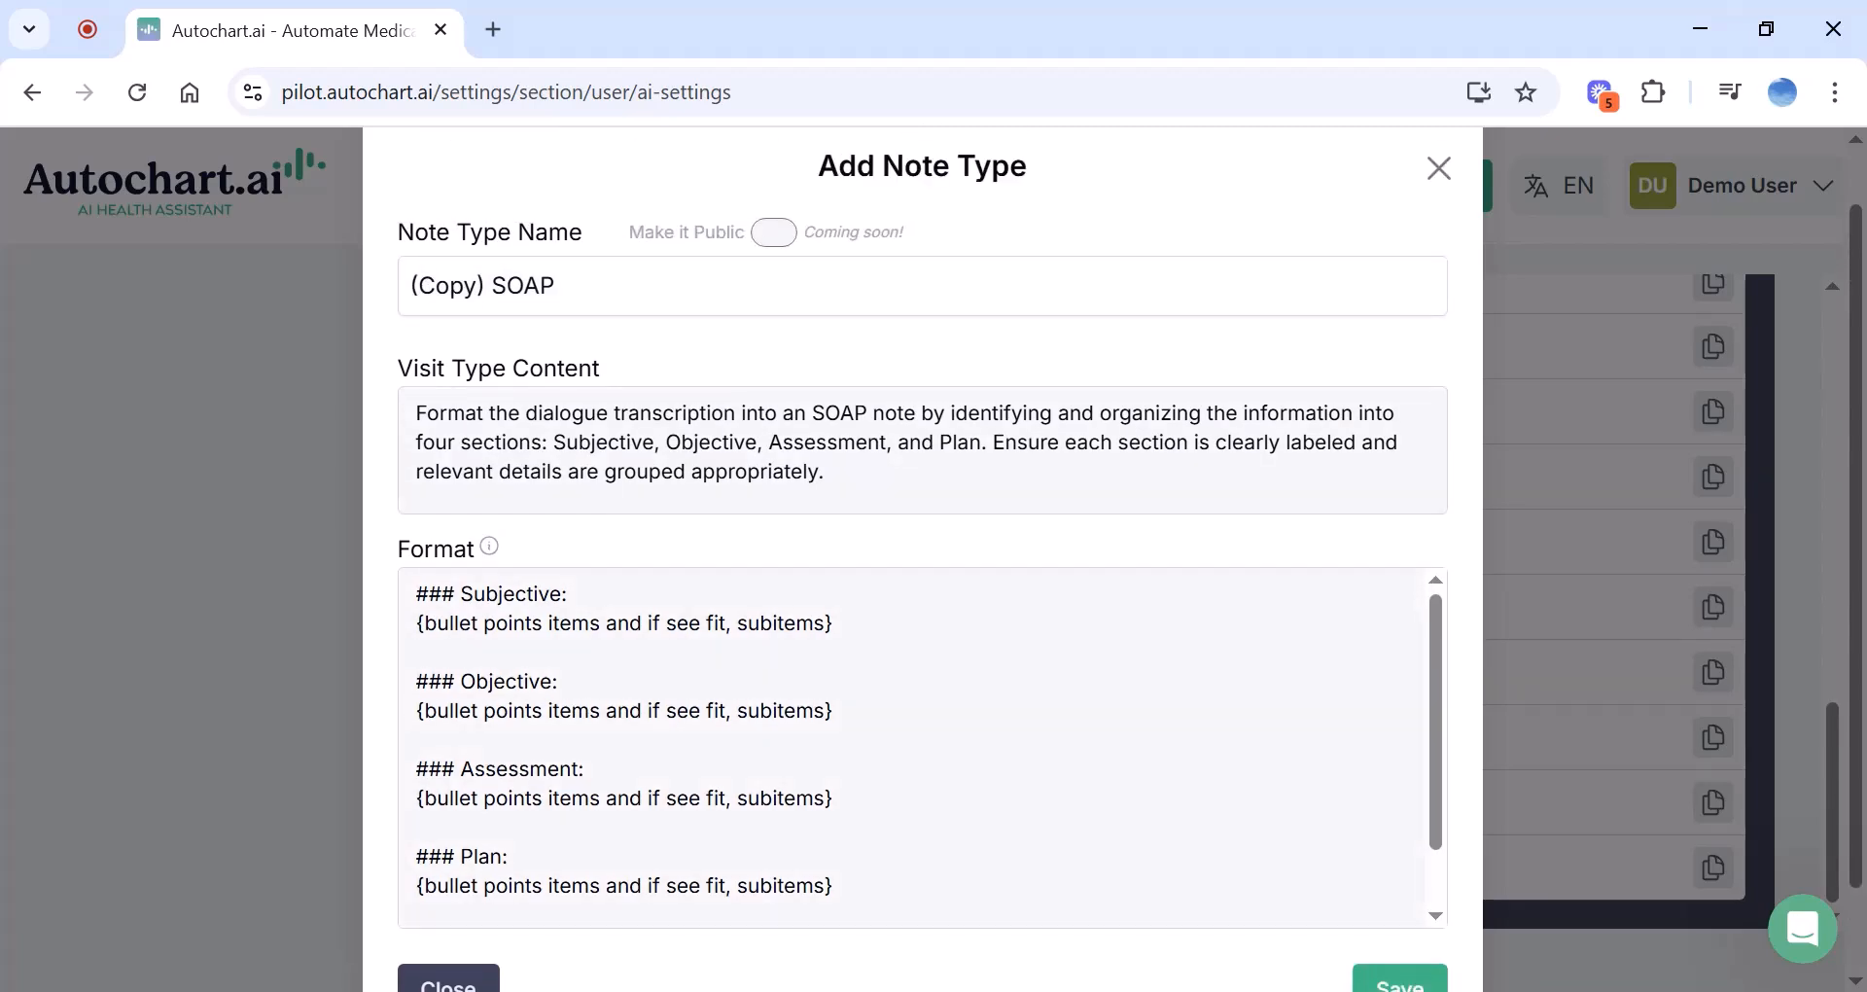
triple_click(530, 286)
key(BackSpace)
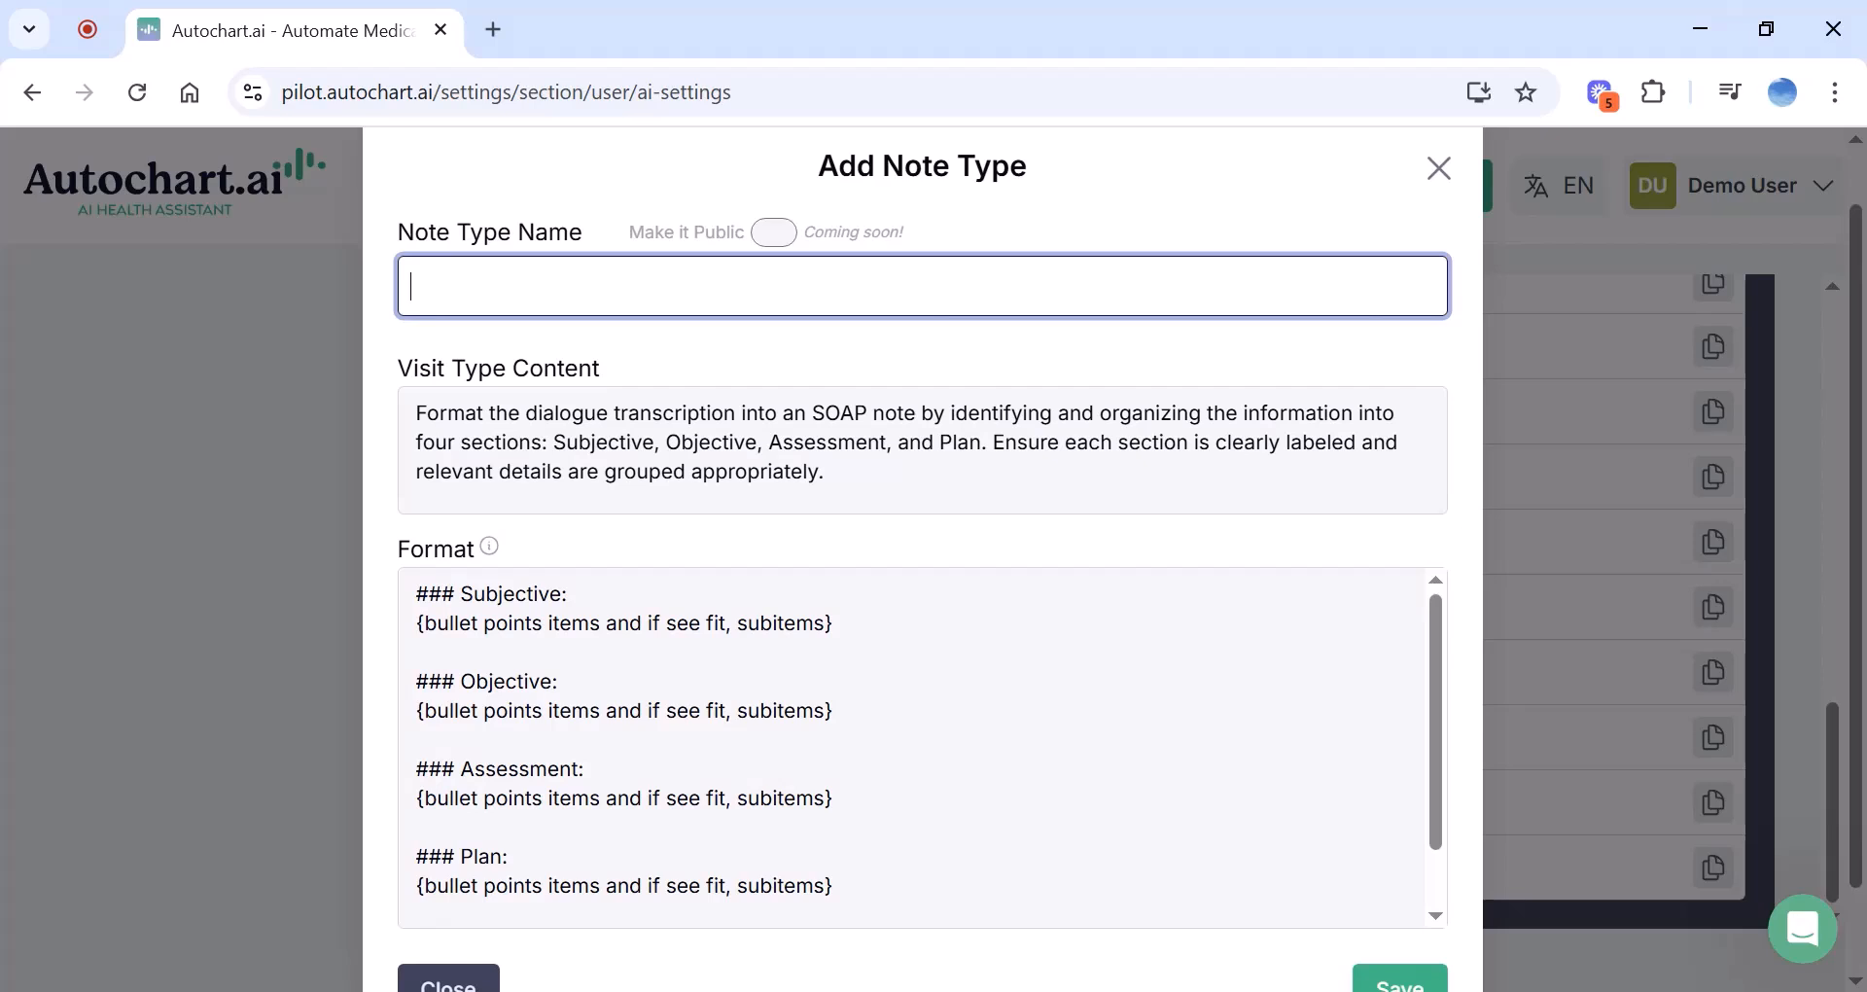
Name the copy 'My SOAP Note' and change instructions to three sections with Assessment/Plan
text(My SOAP No)
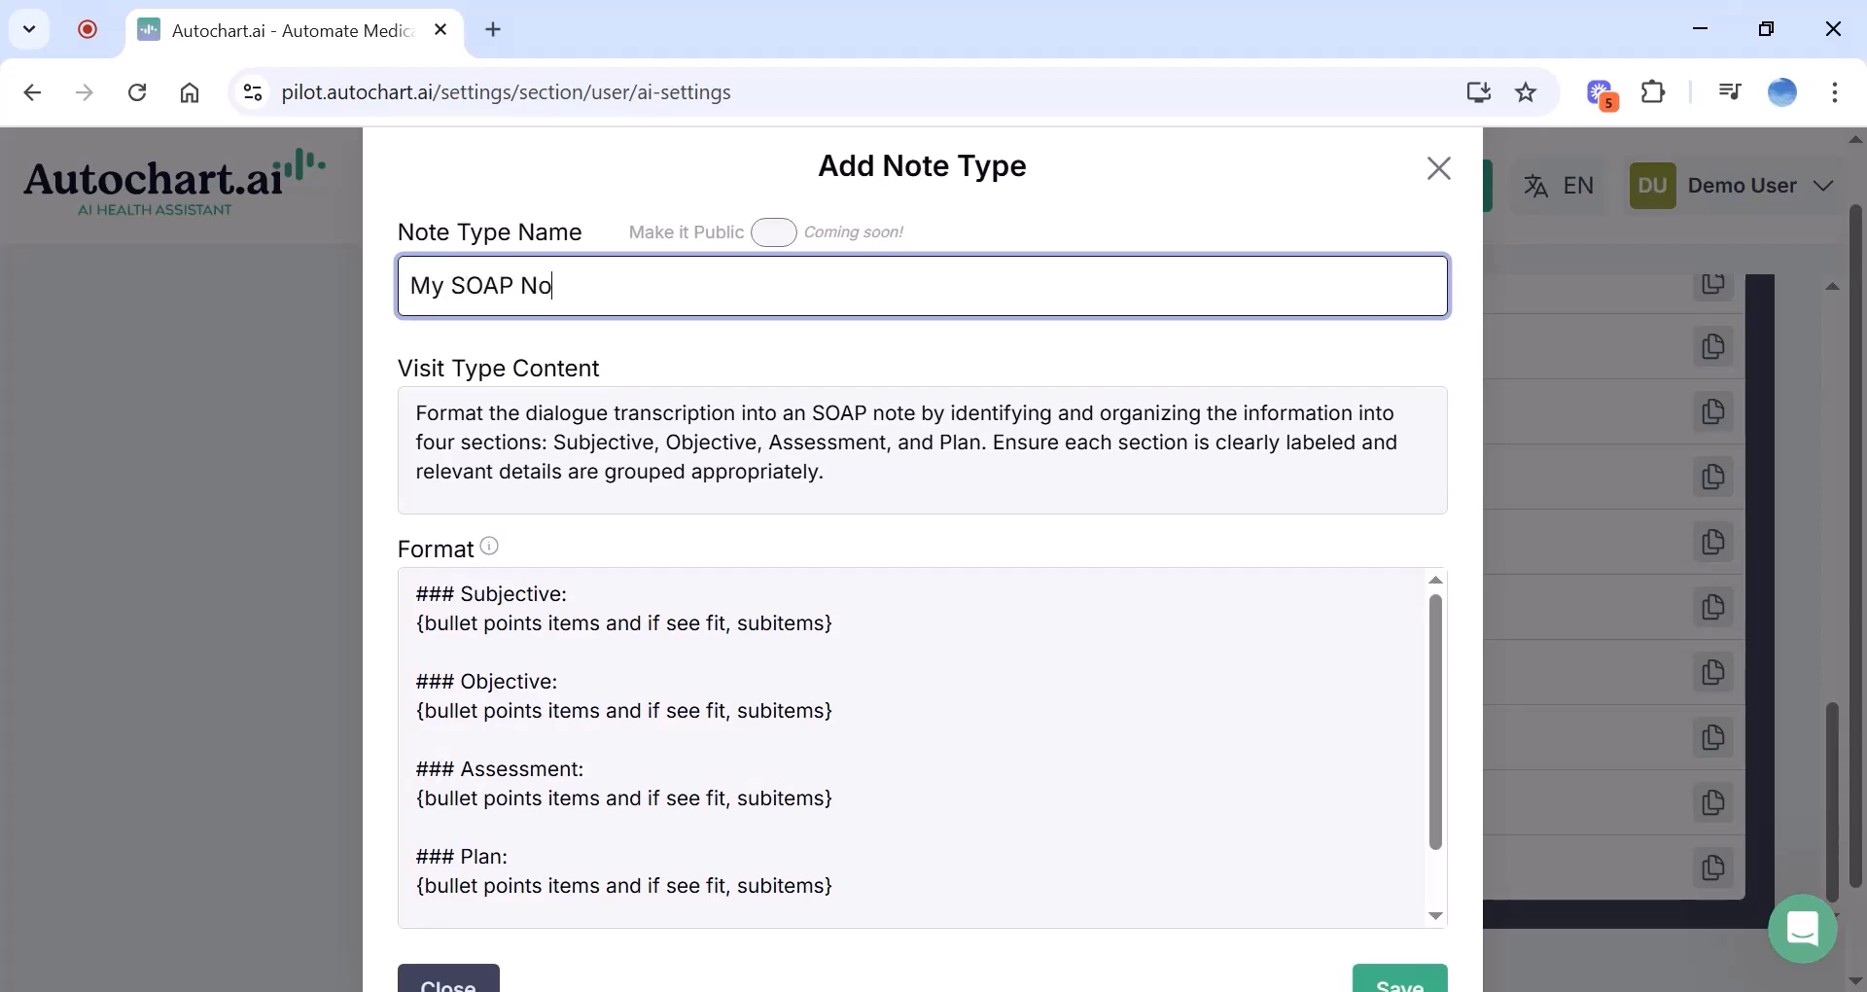
text(te)
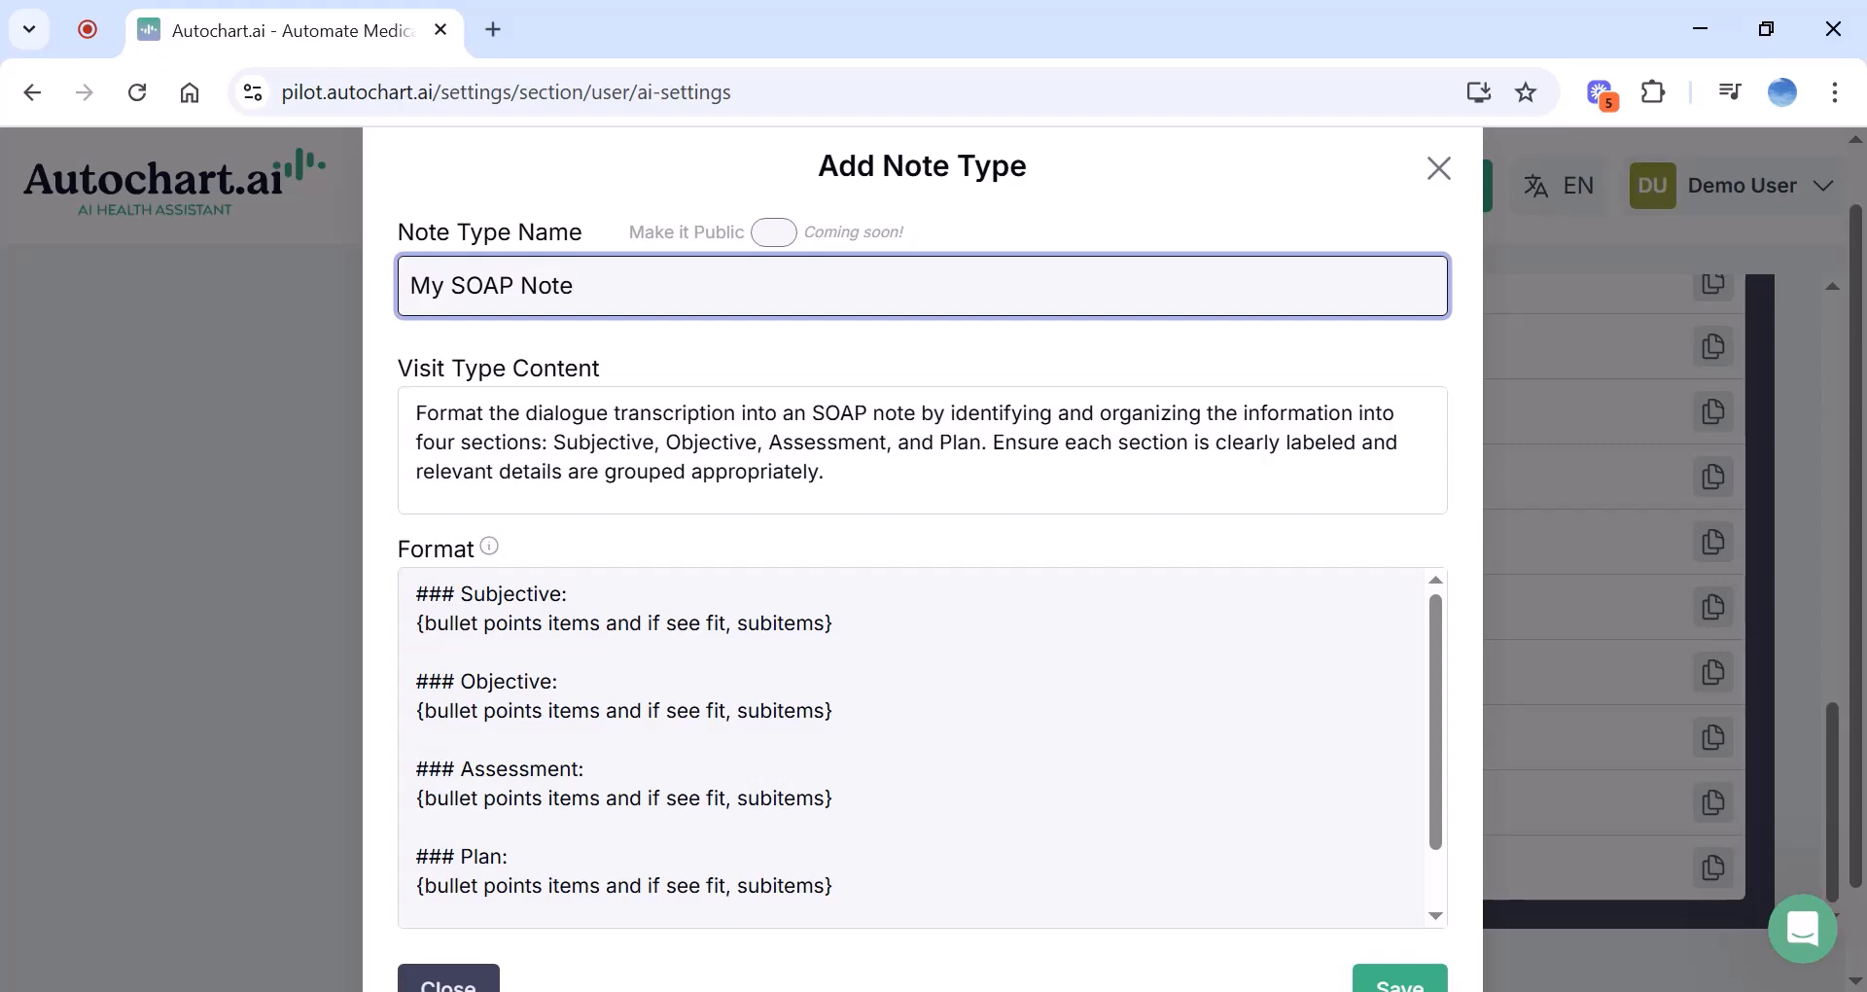
click(934, 443)
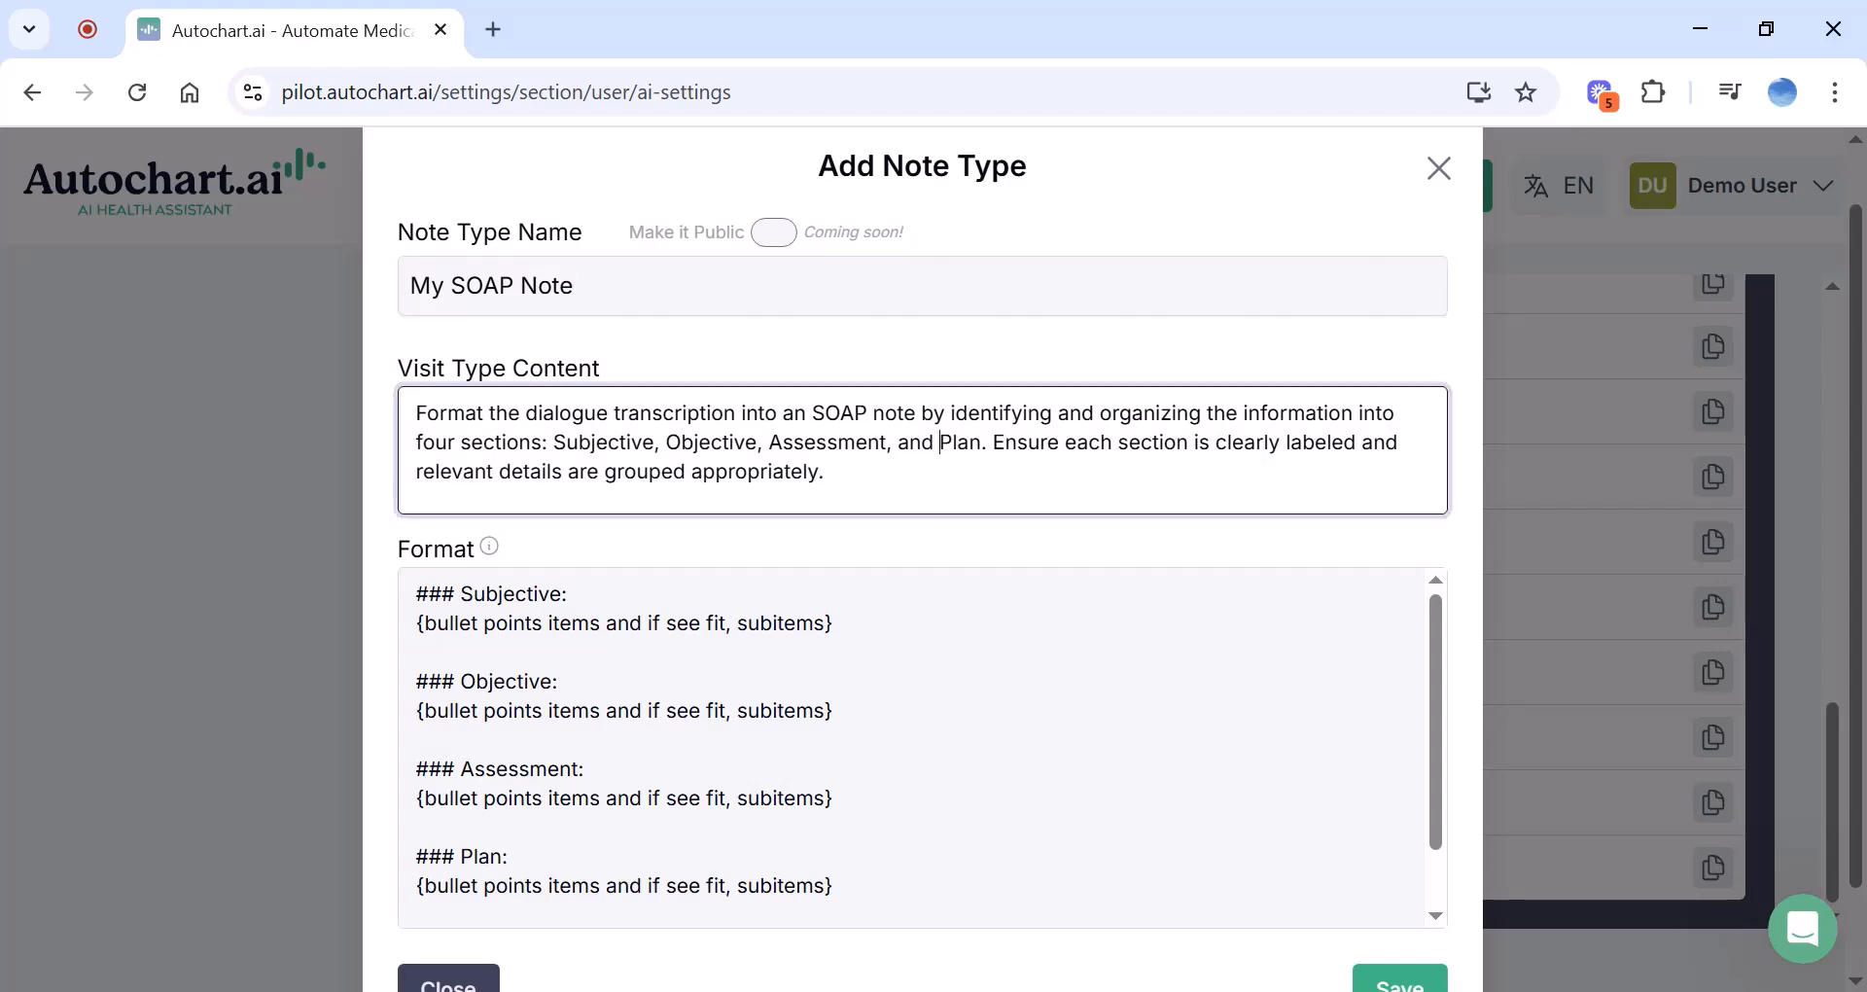
key(BackSpace)
key(BackSpace)
key(BackSpace)
key(BackSpace)
key(BackSpace)
key(BackSpace)
text(/)
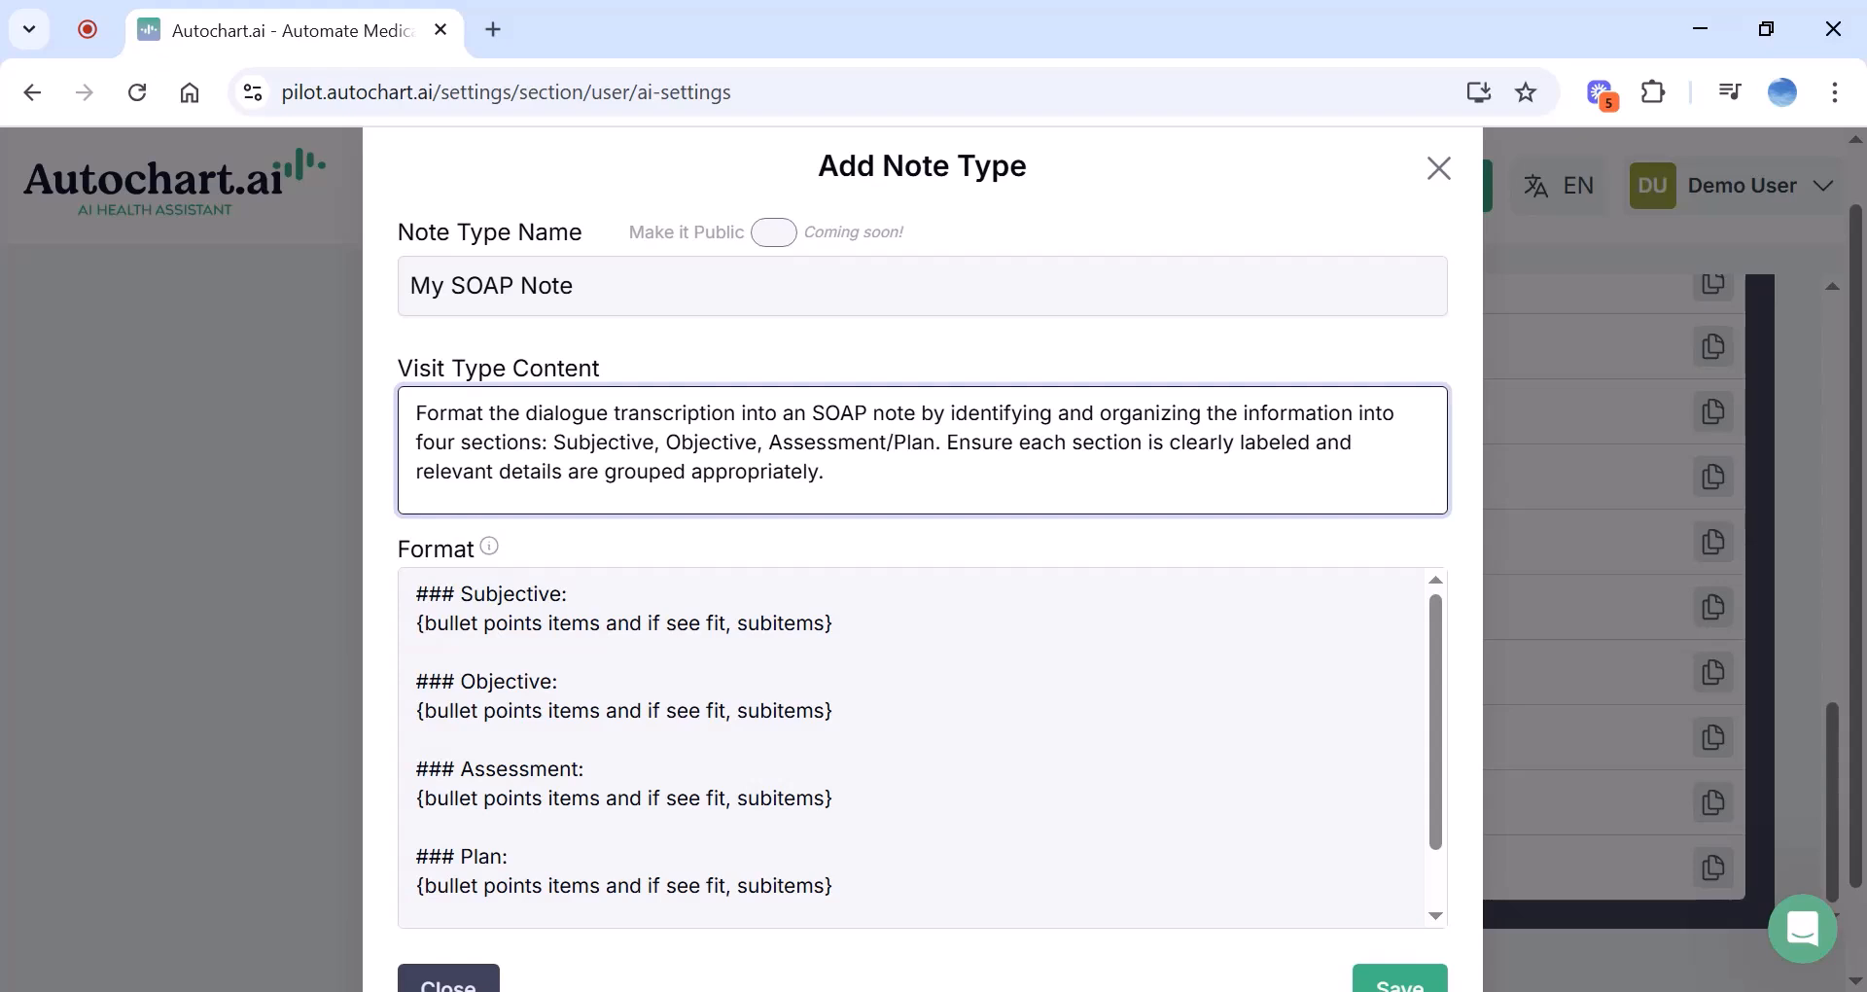
key(BackSpace)
key(BackSpace)
key(BackSpace)
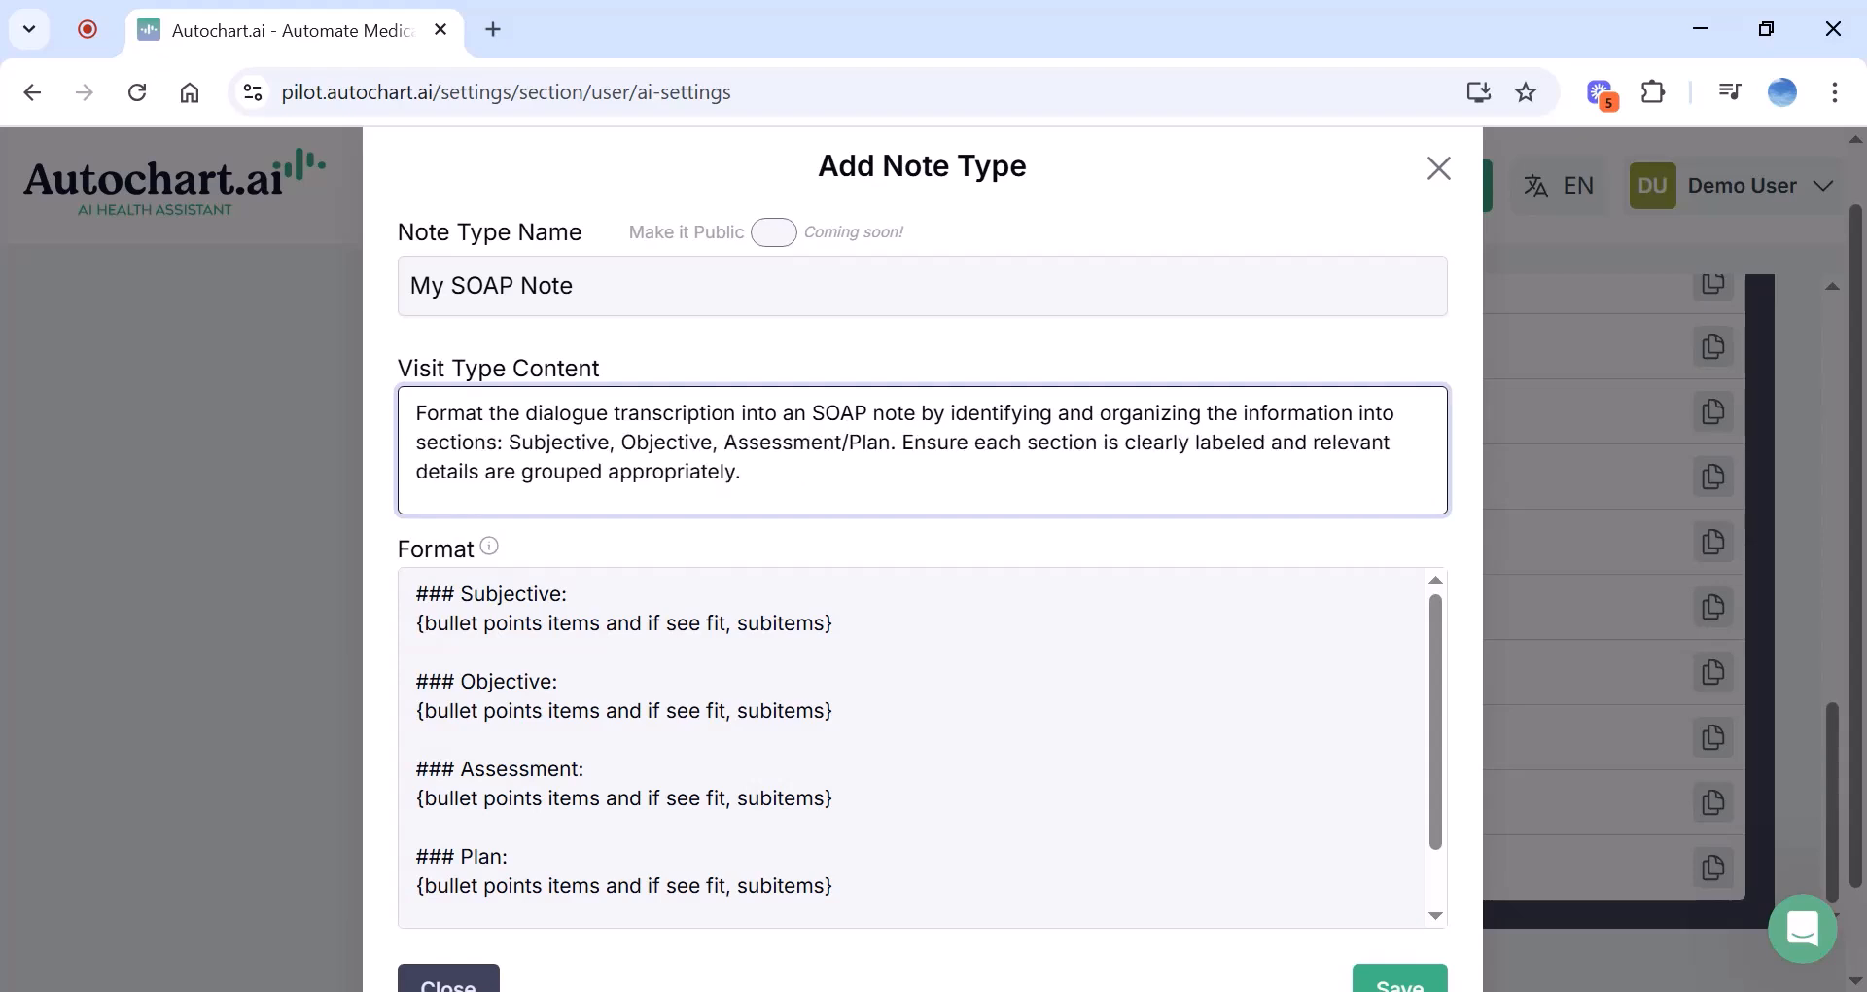
text(three)
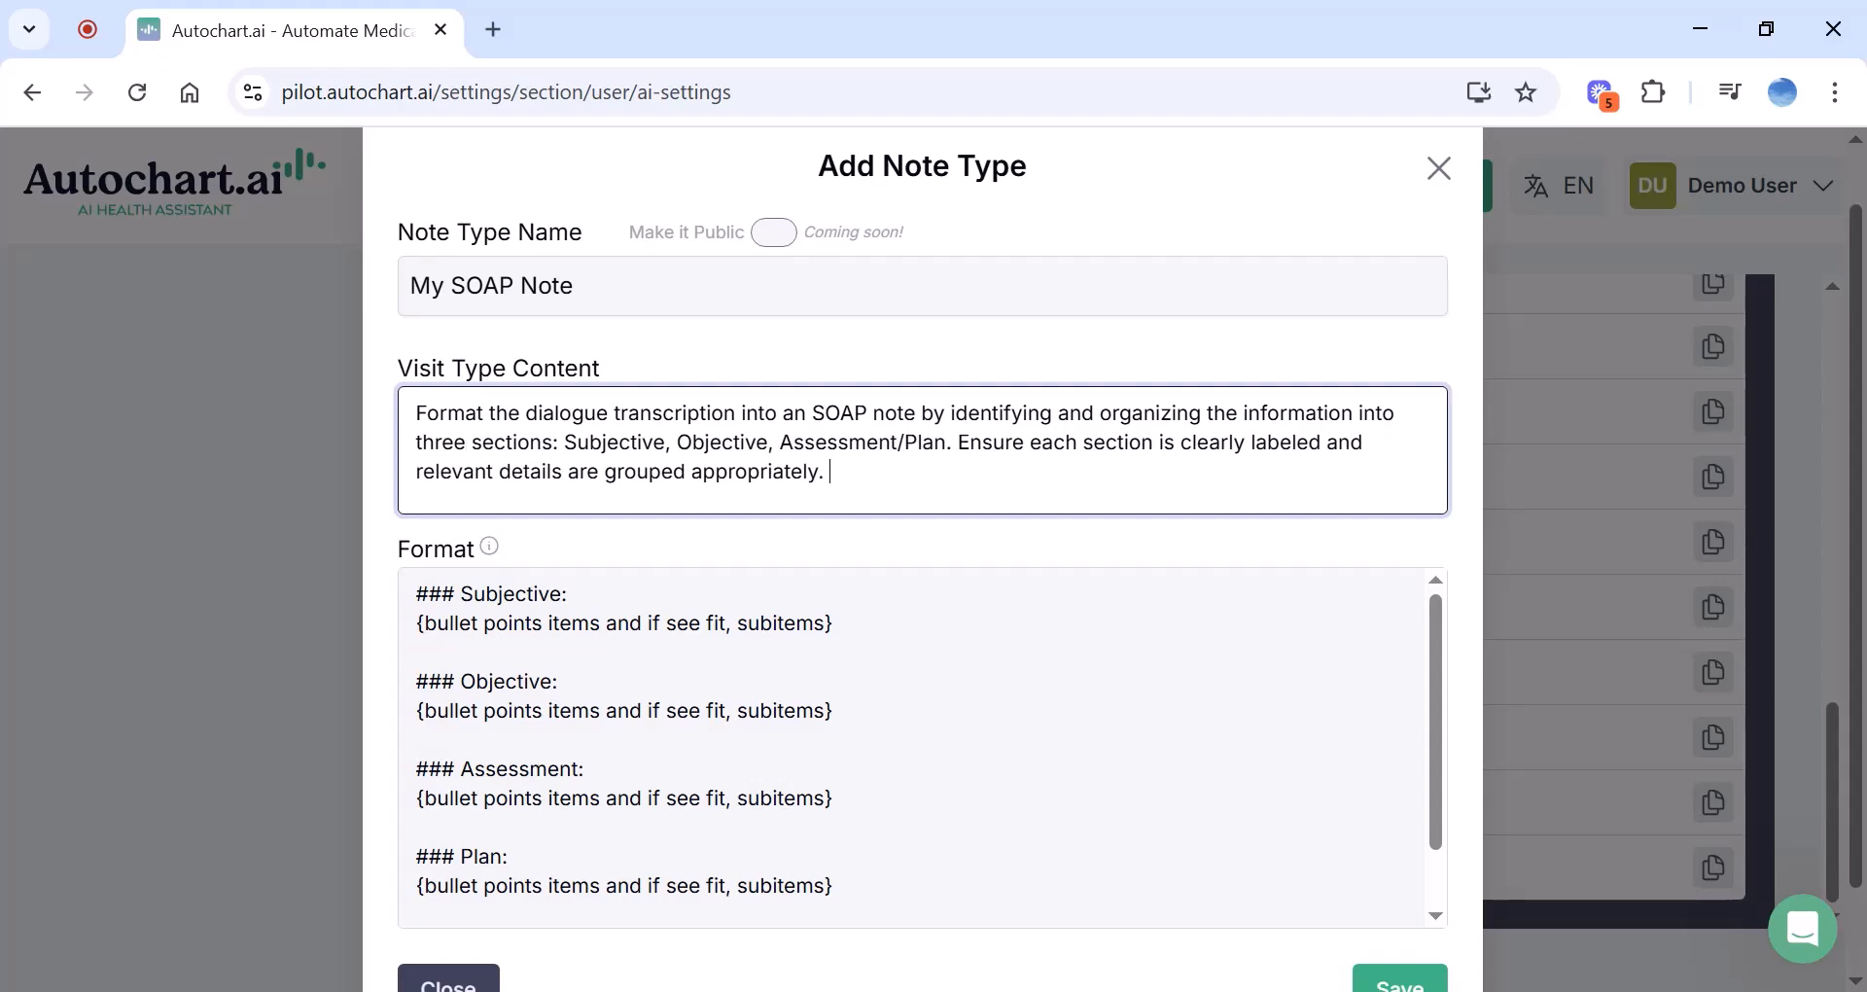
Add the instruction to separate multiple encounter issues and fix the misspelled 'separate'
text(there are multiple issues )
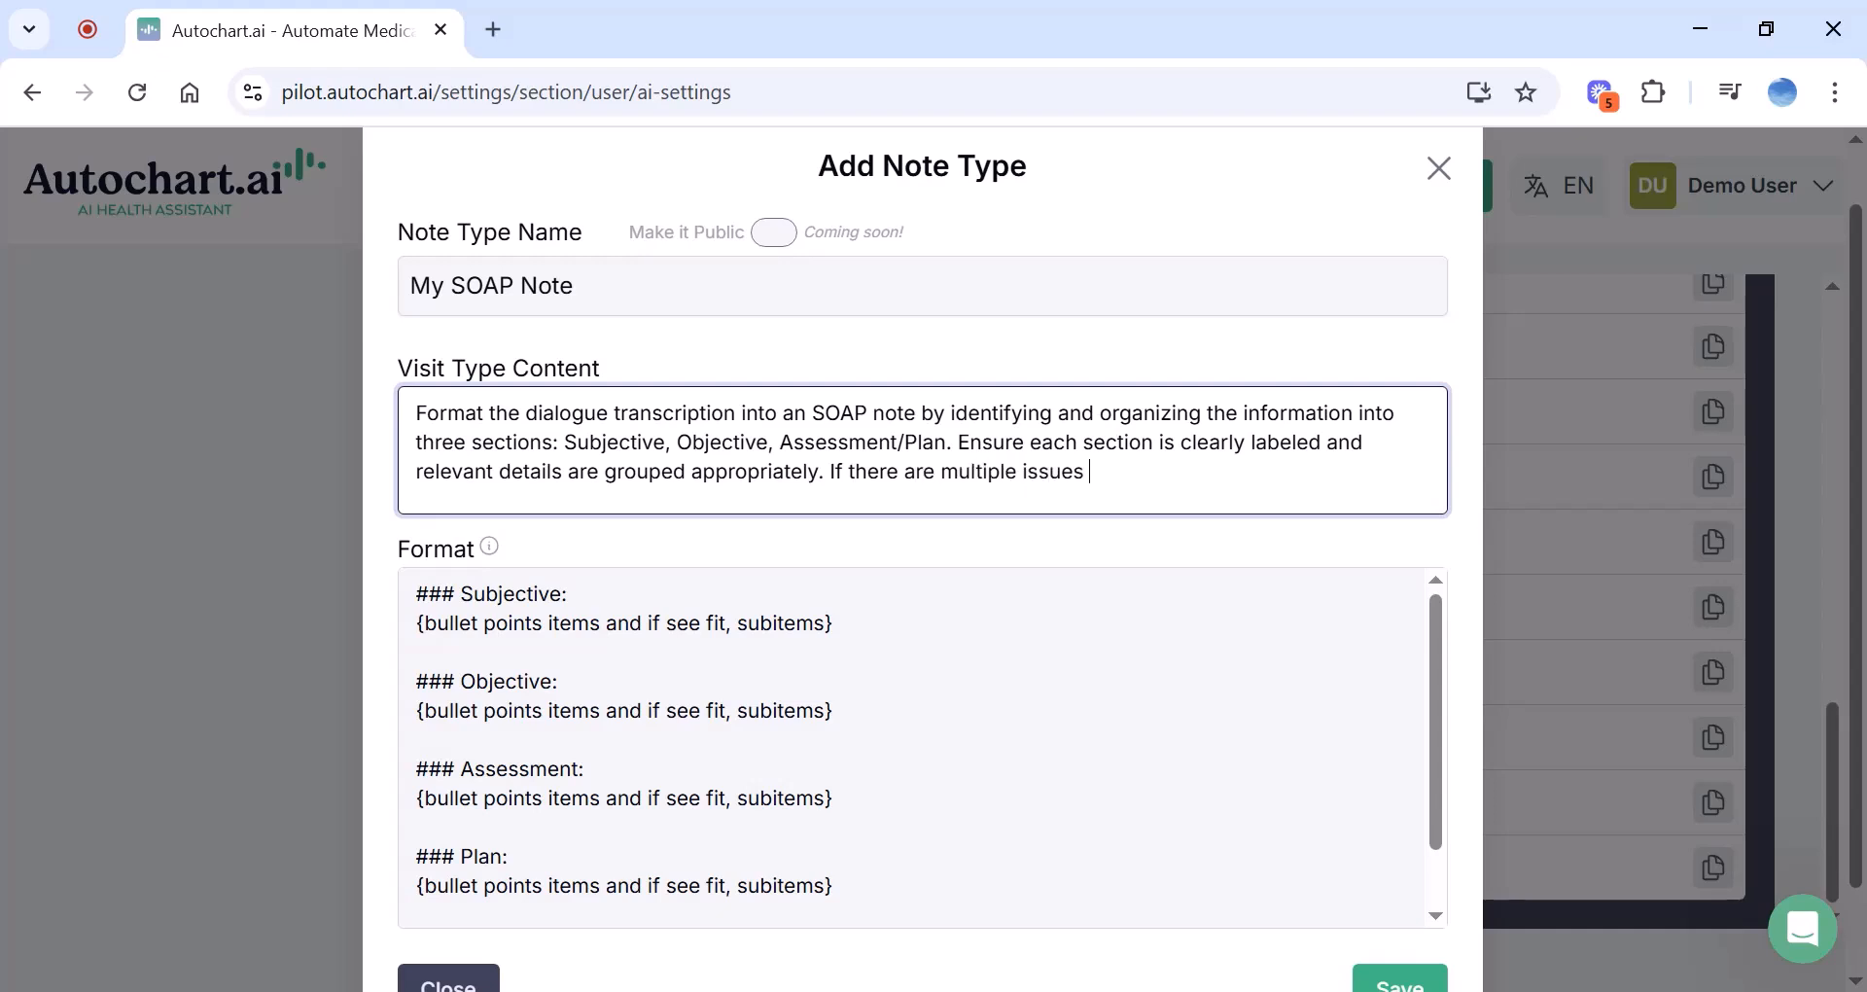
text(discussed in the )
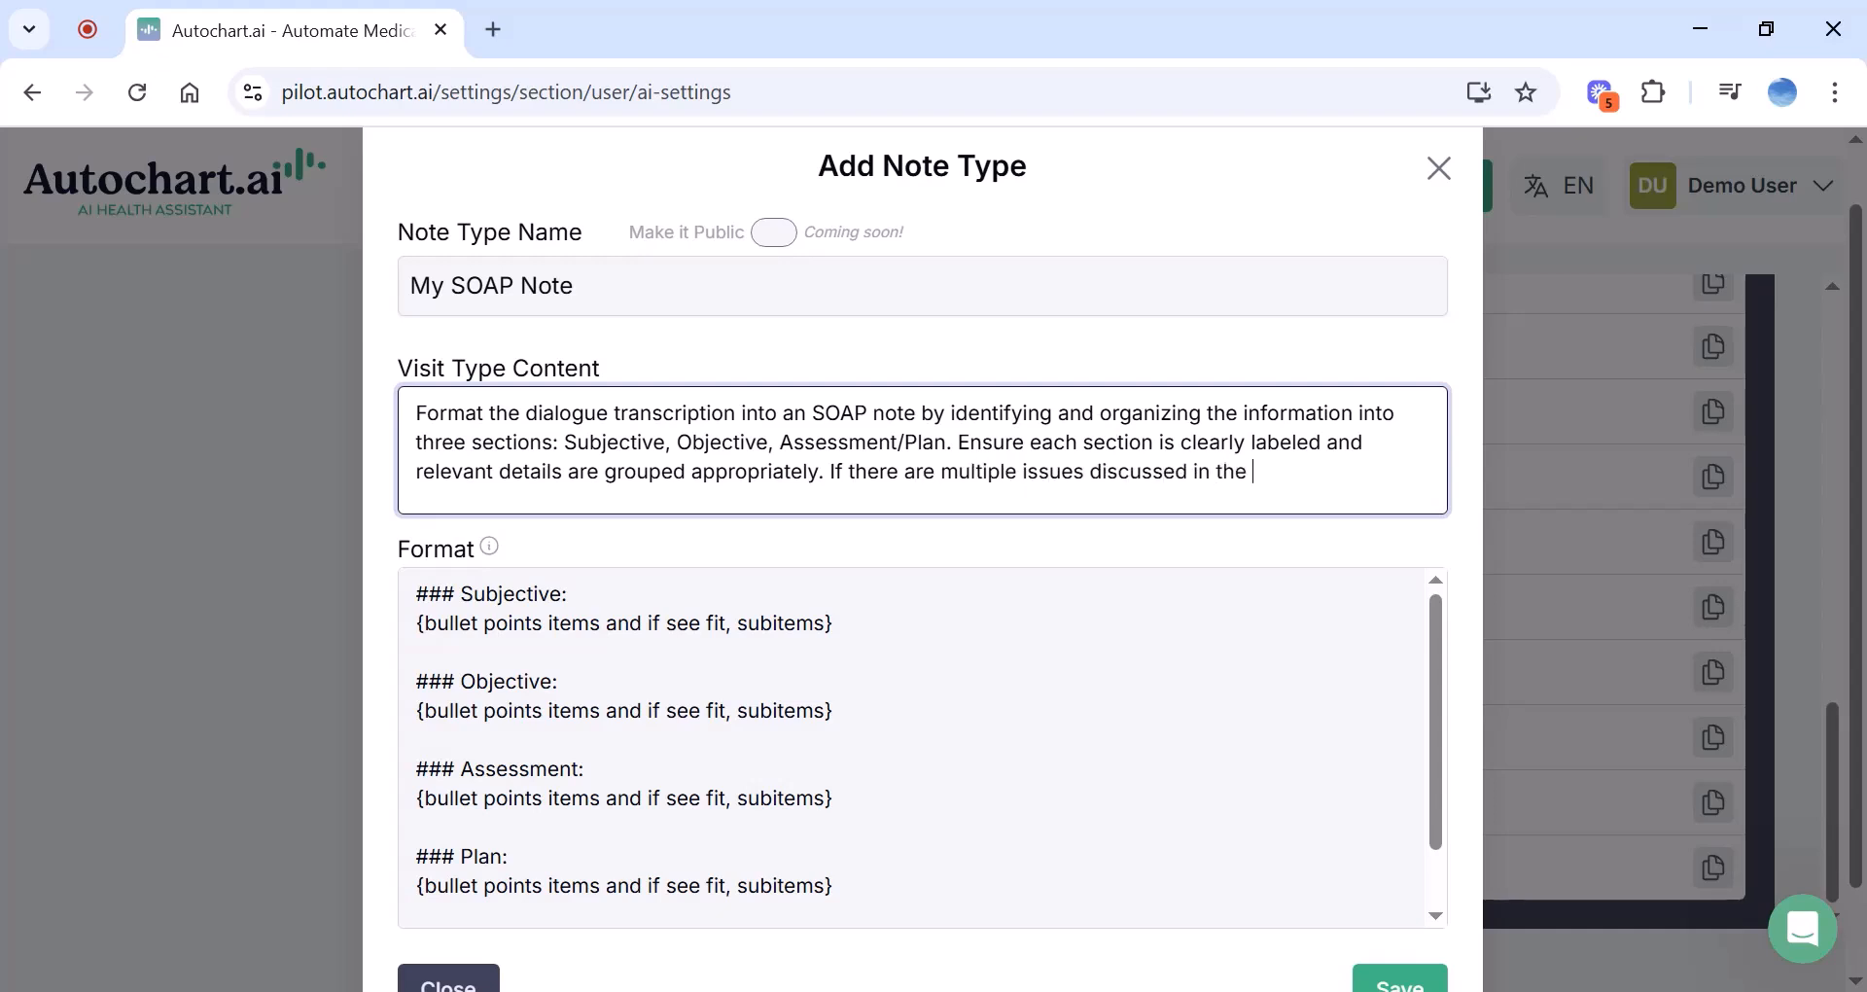
text(encounter, pleas)
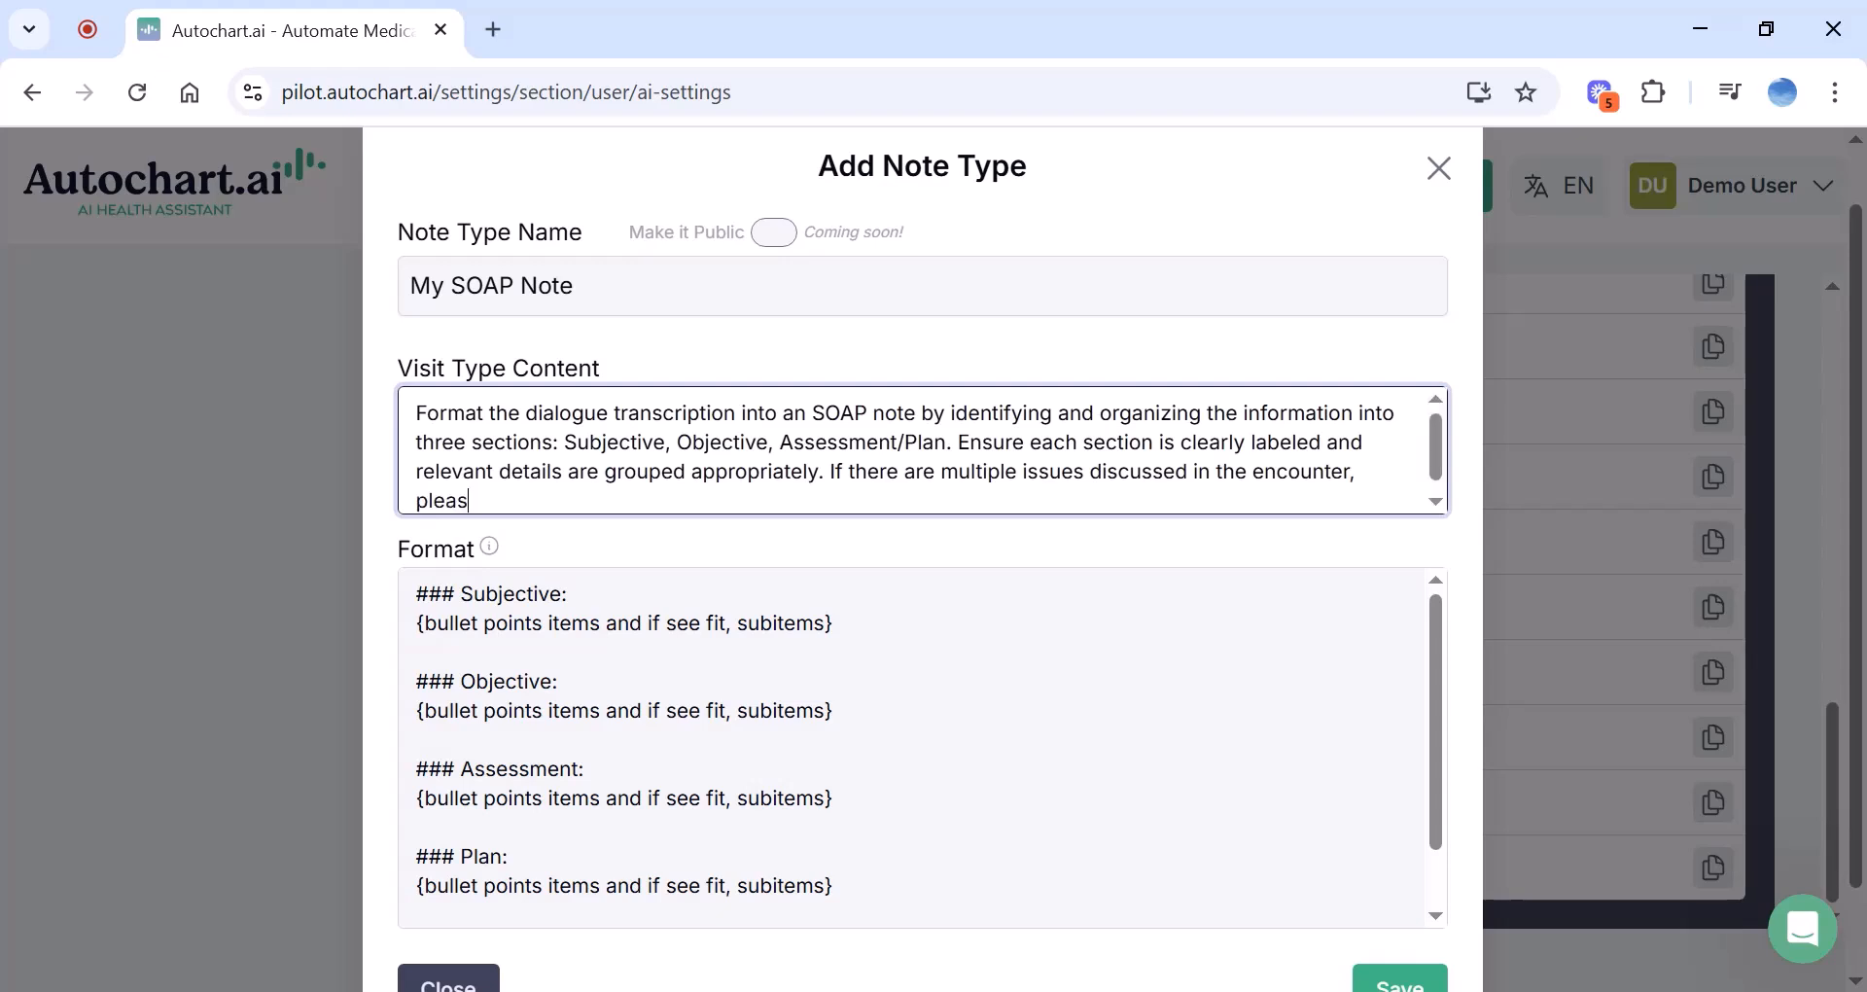
text(e seperate them)
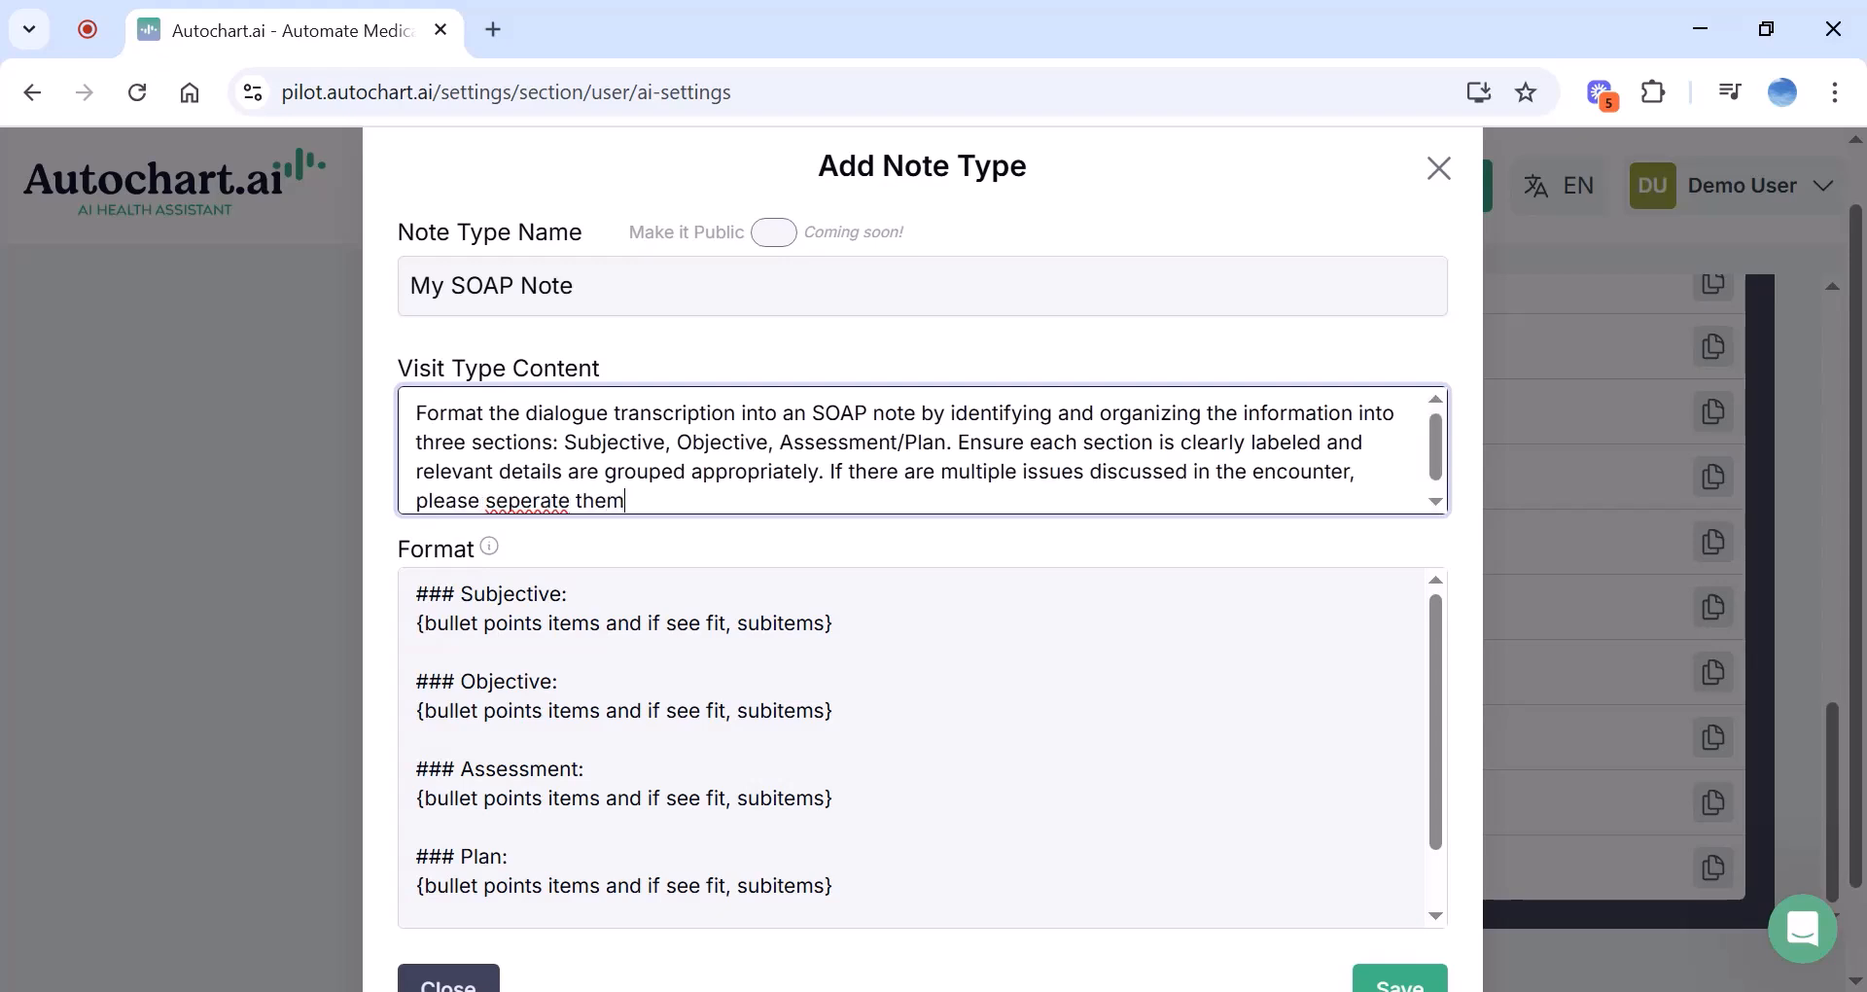
text( accordinly.)
double_click(528, 499)
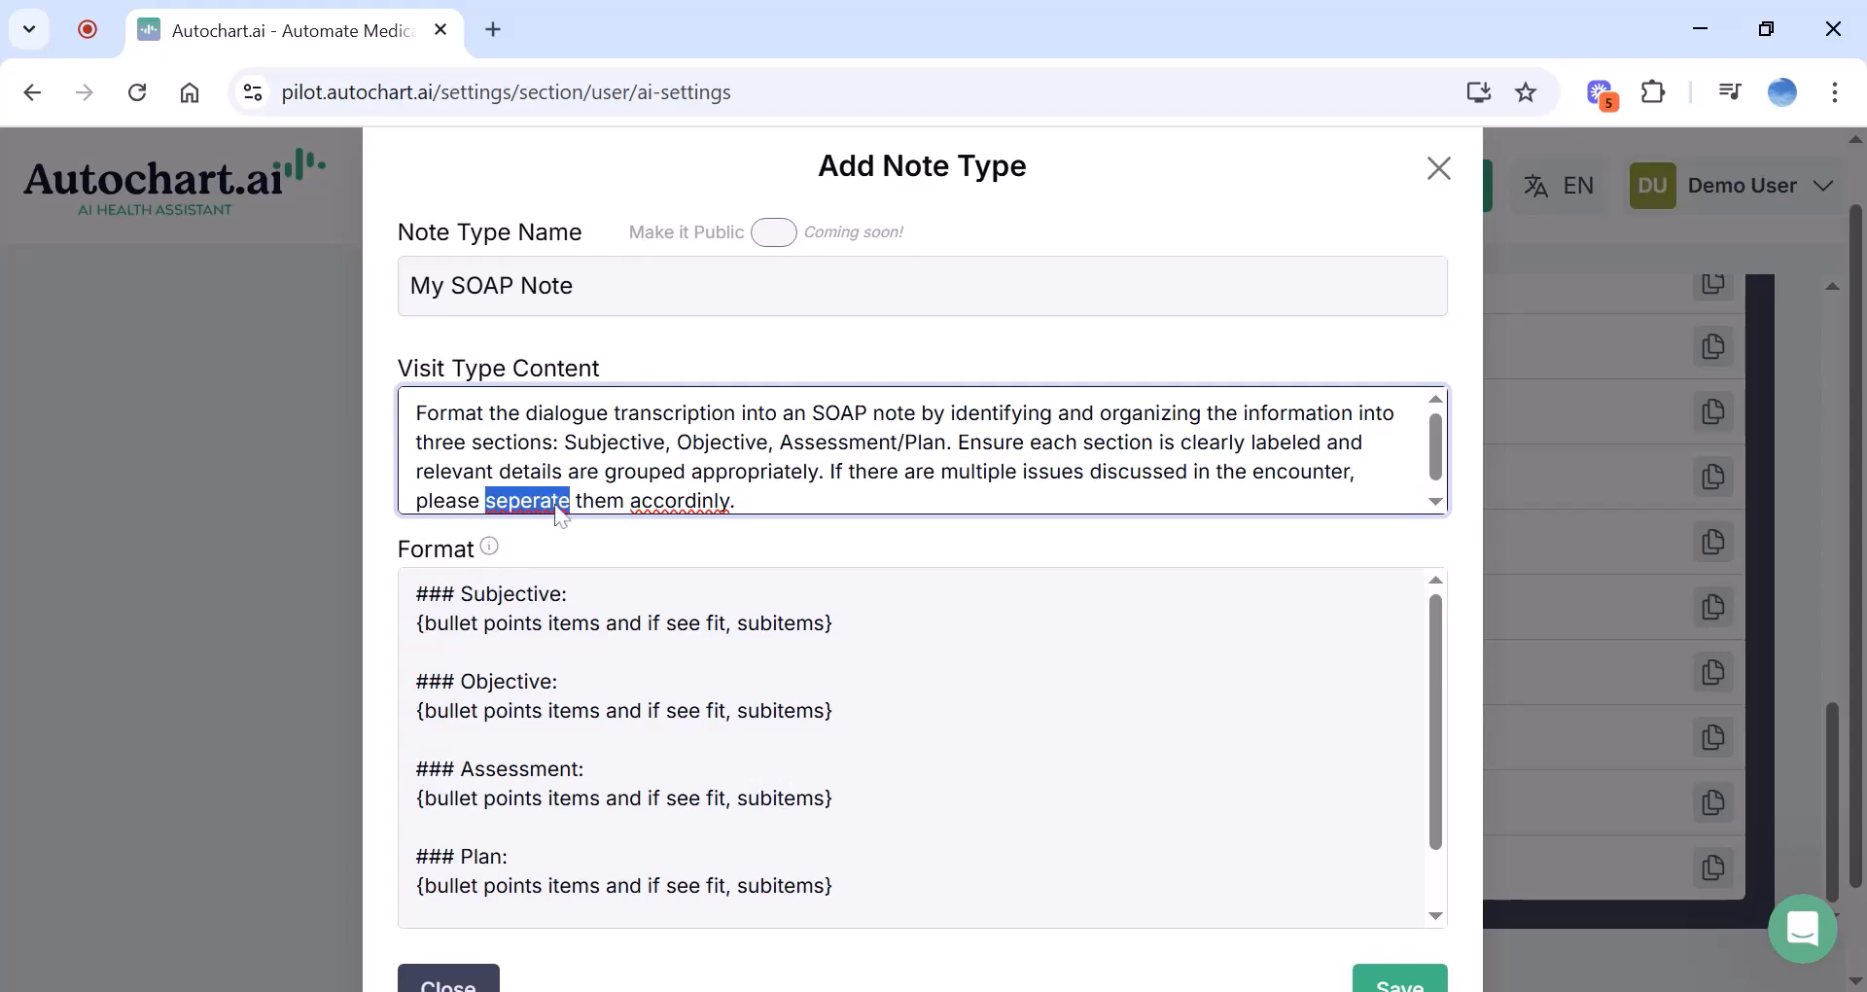
text(separate)
double_click(665, 499)
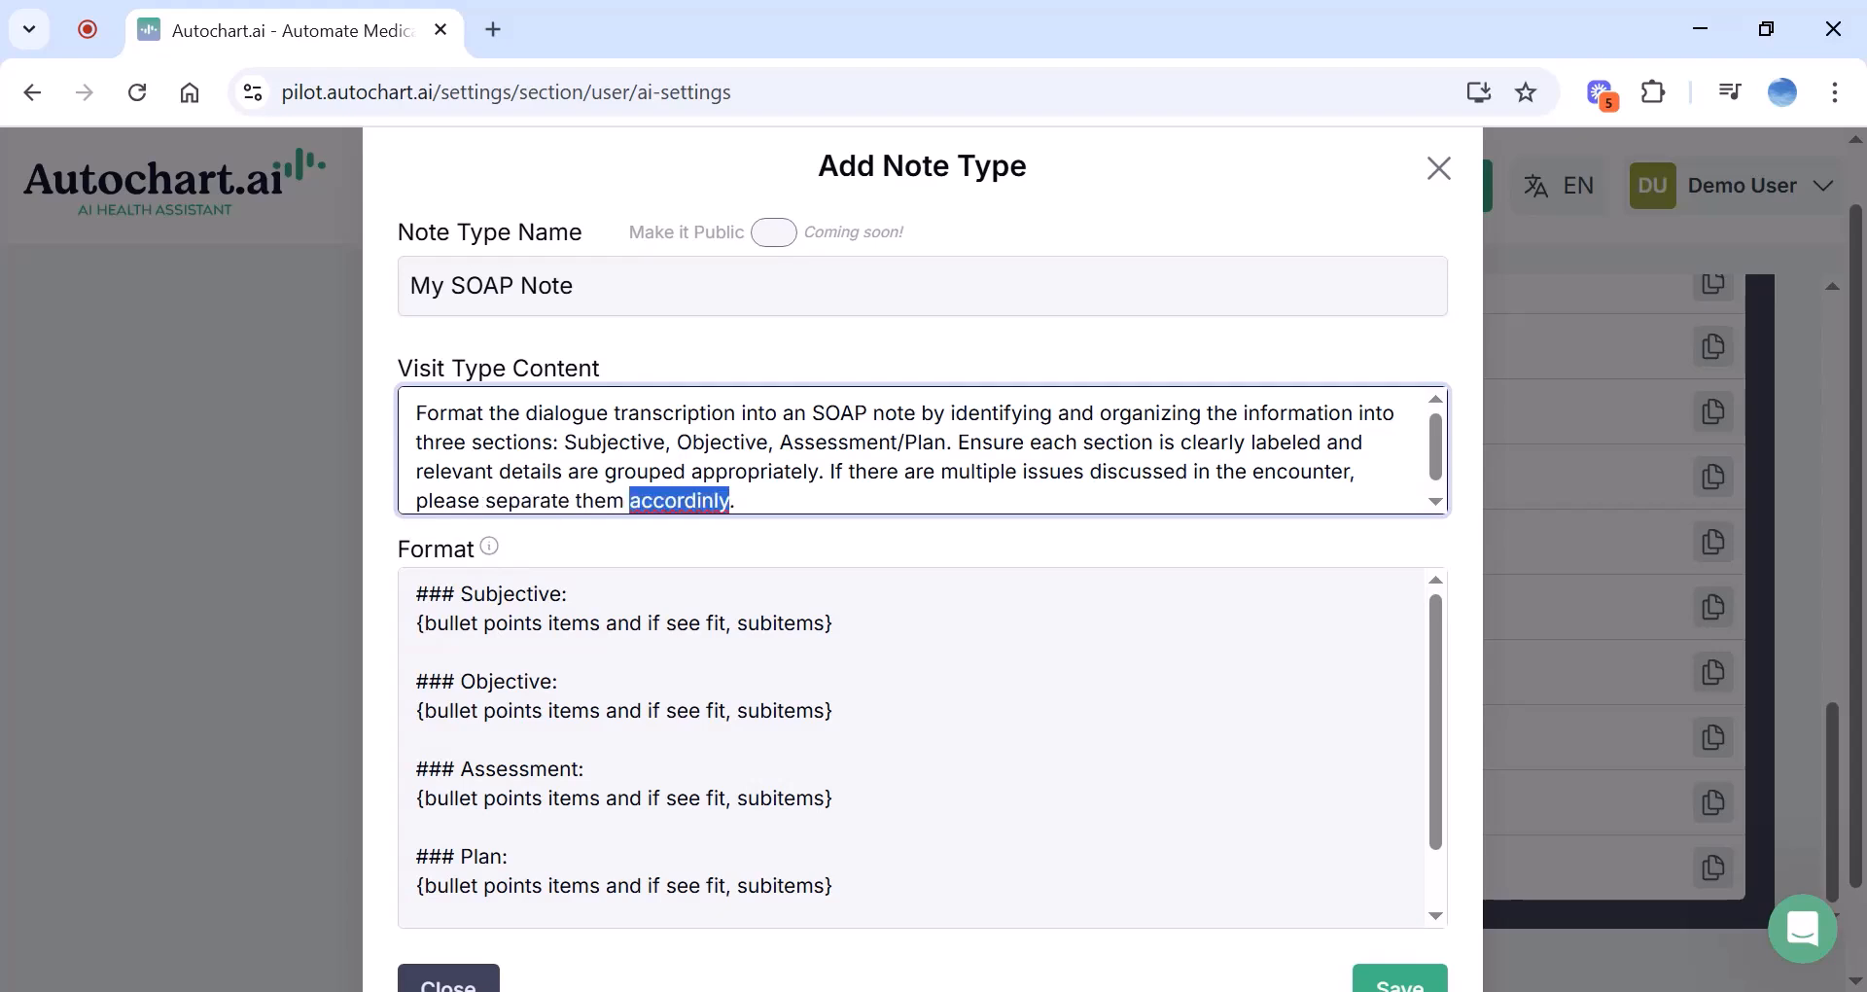
Correct 'accordingly' and paste a Next appointment section between Assessment and Plan in Format
text(accordingly)
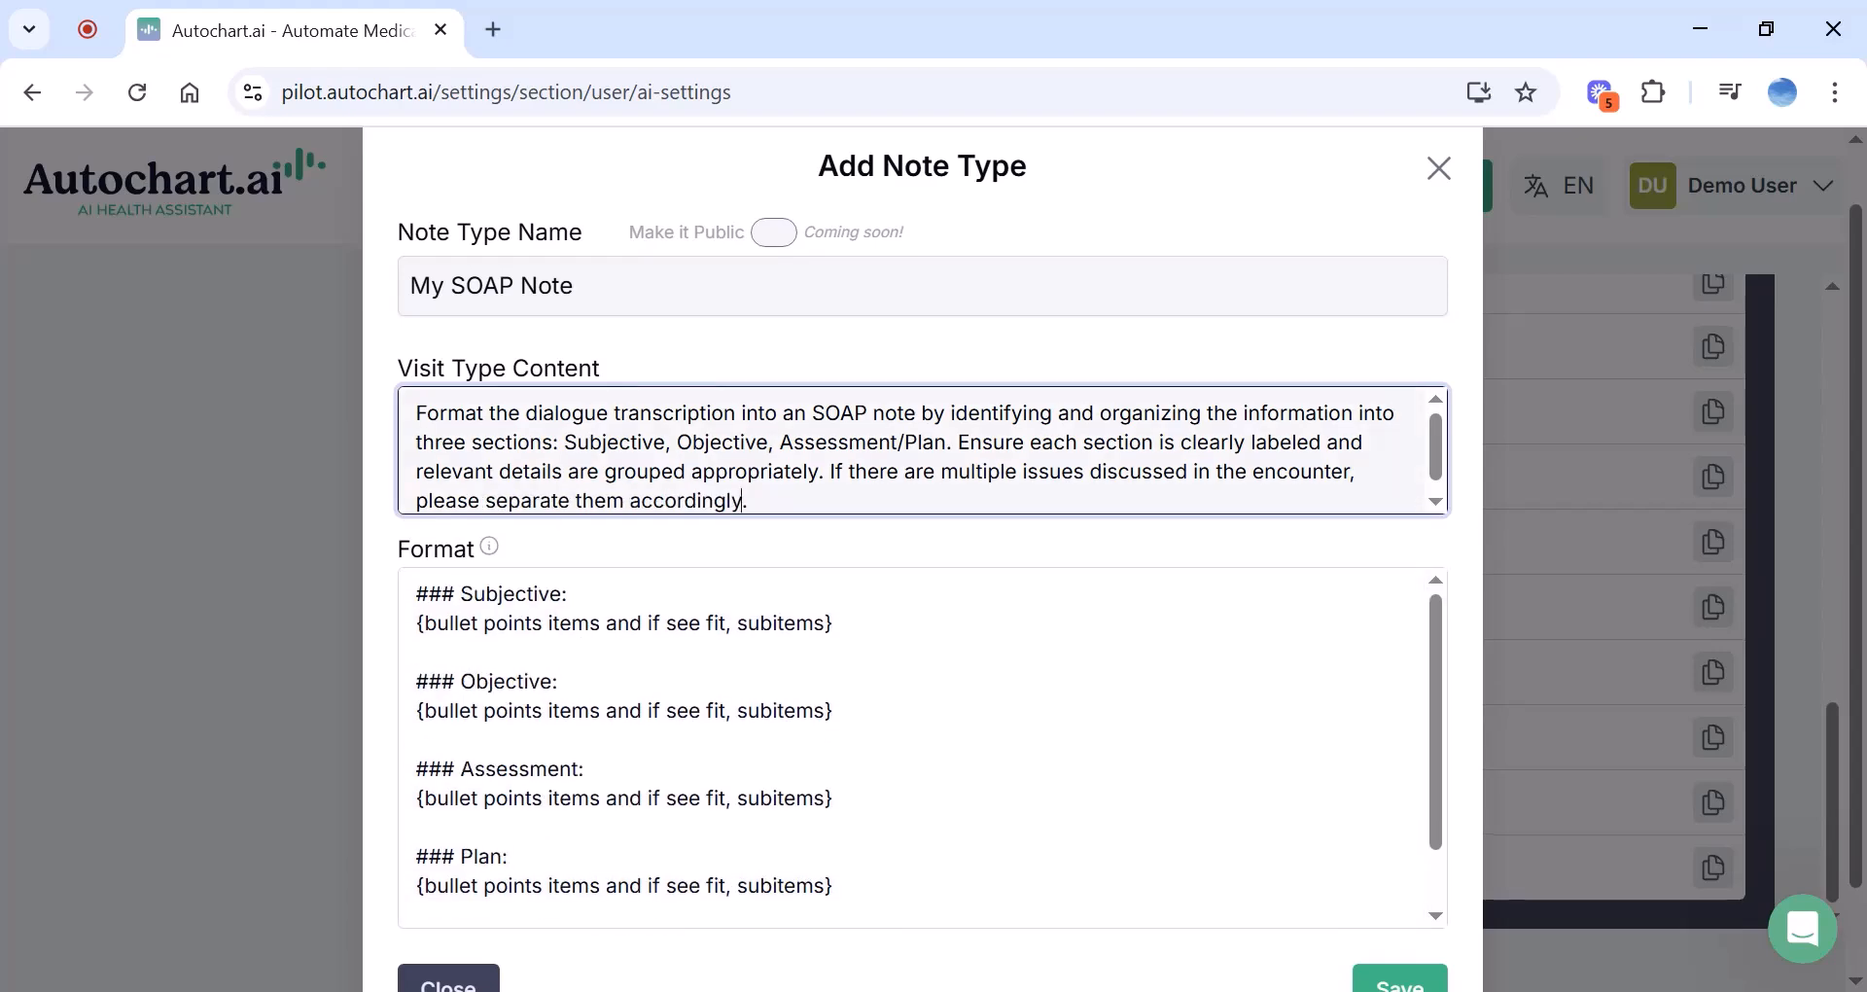
scroll(665, 532, down, 1)
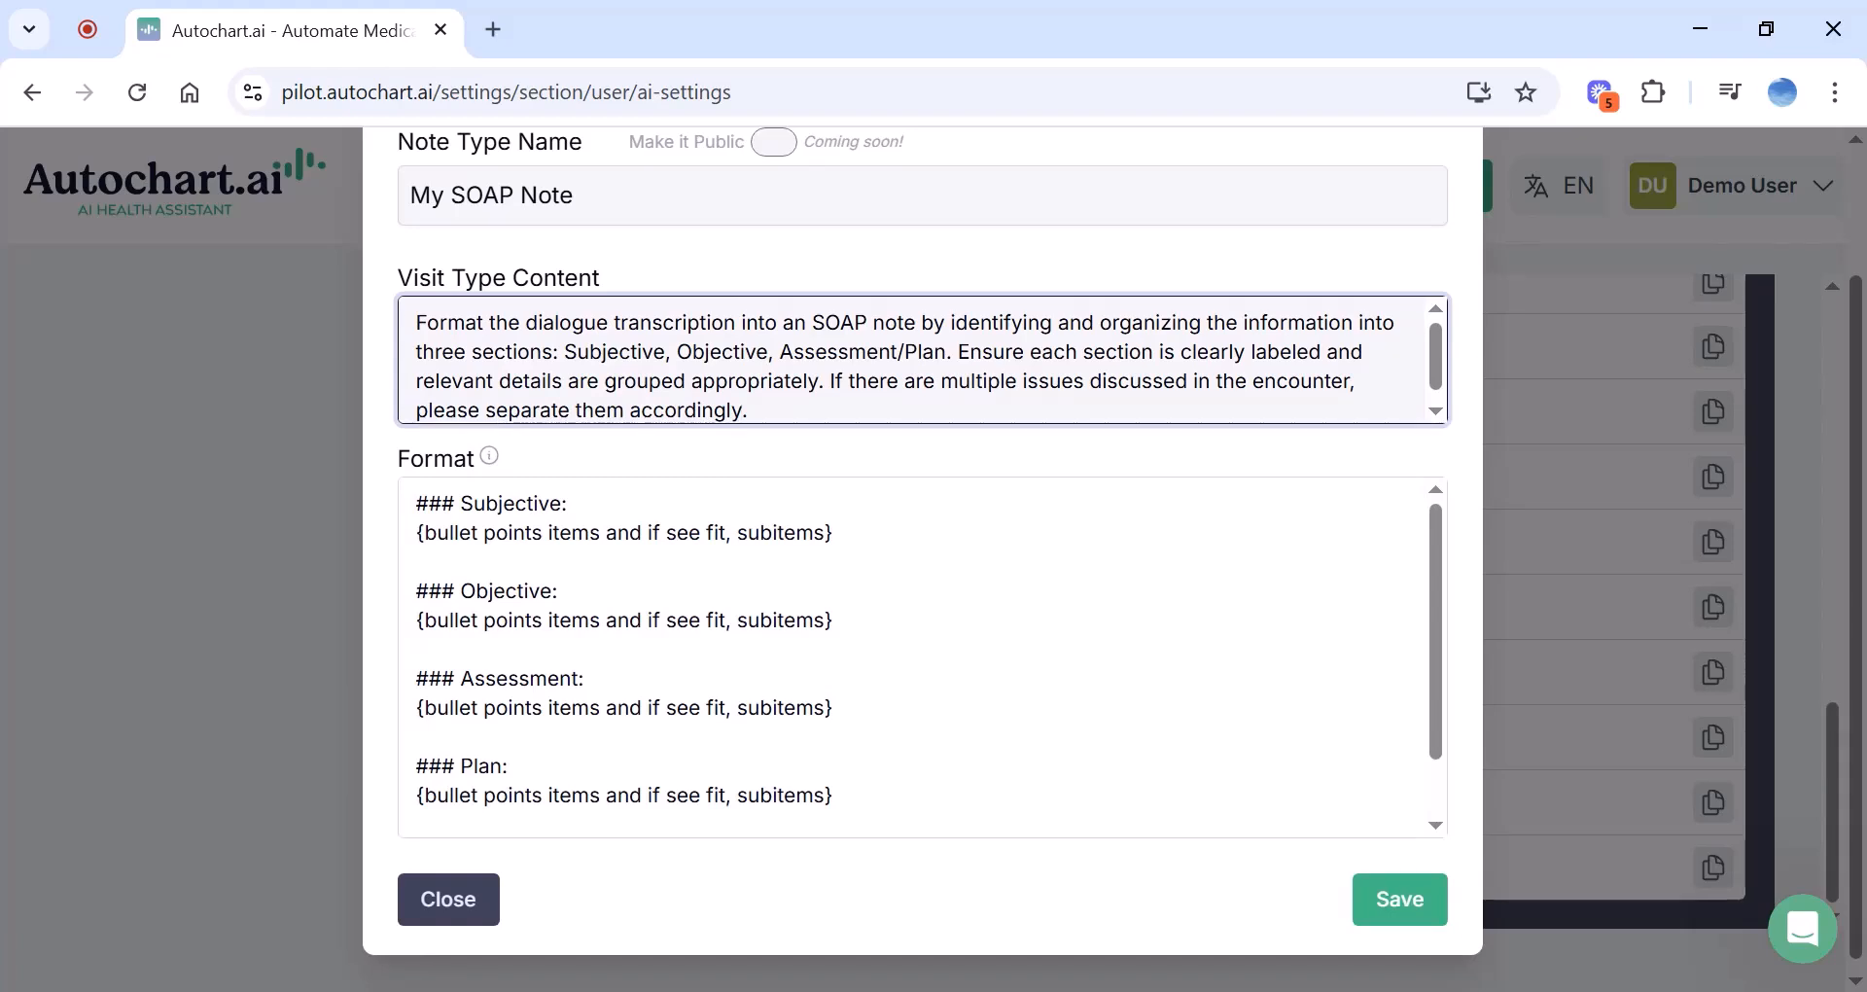
mouse_move(495, 467)
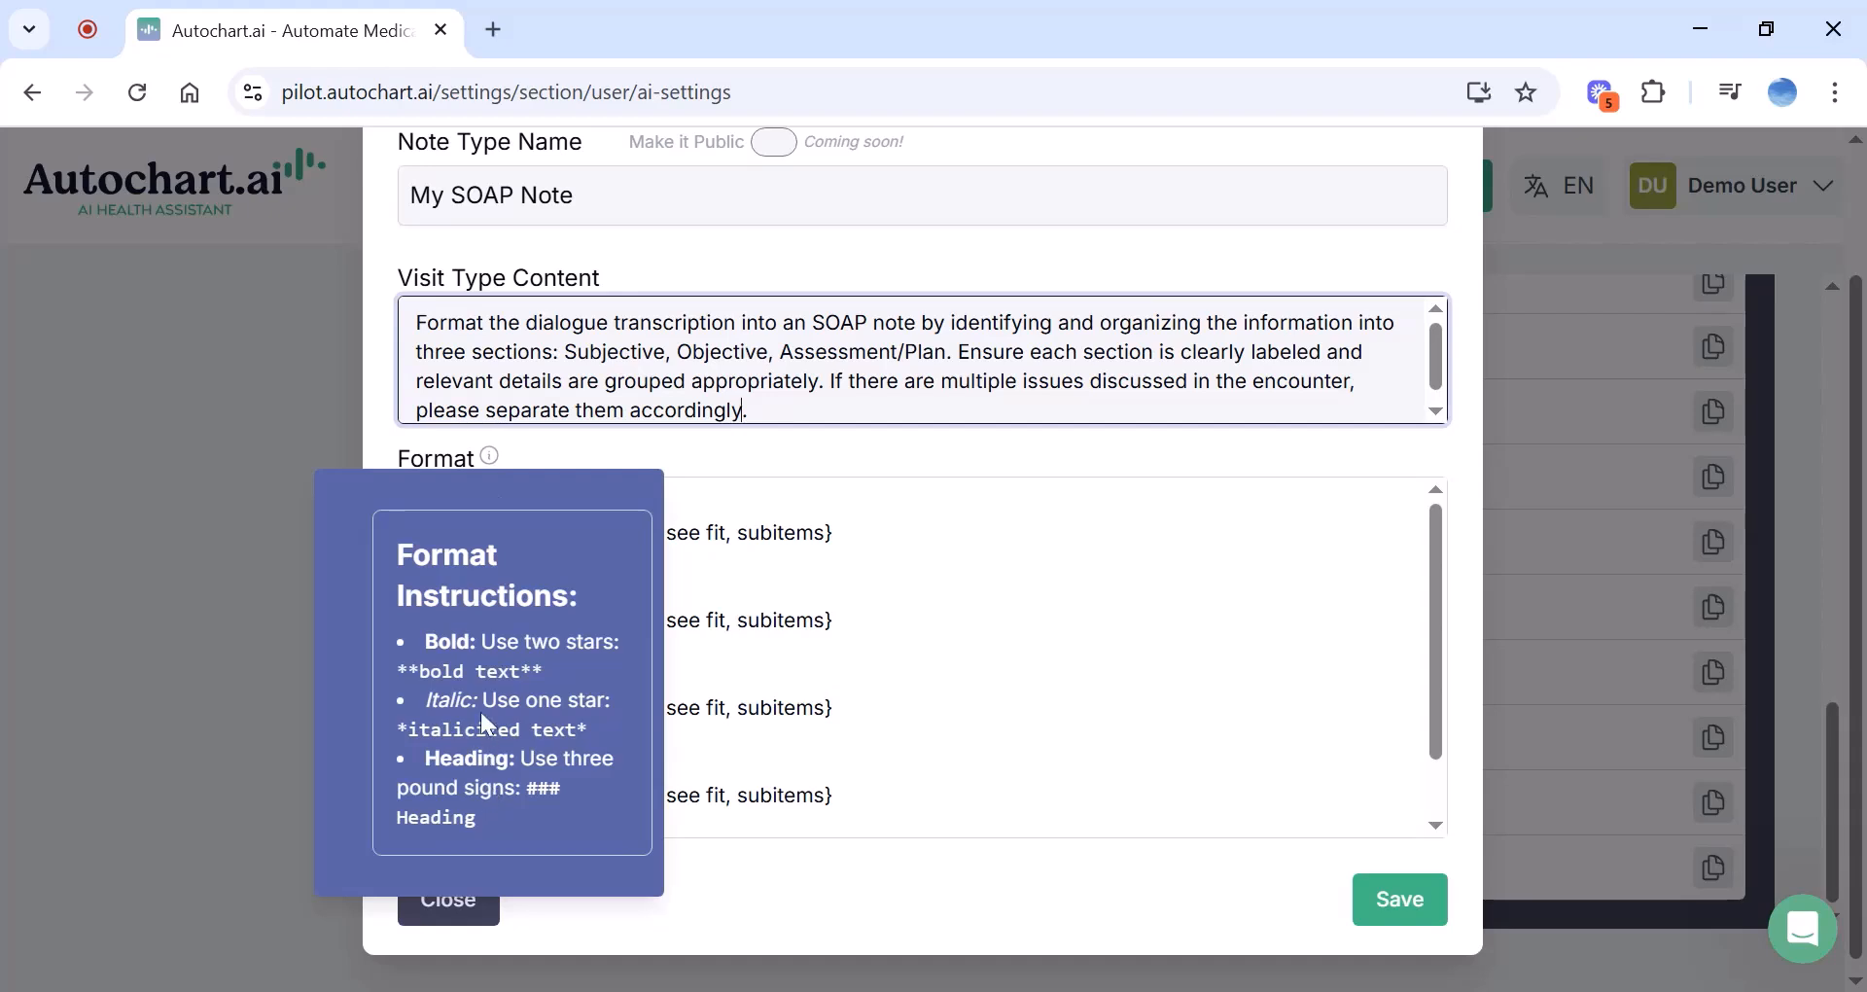
click(418, 561)
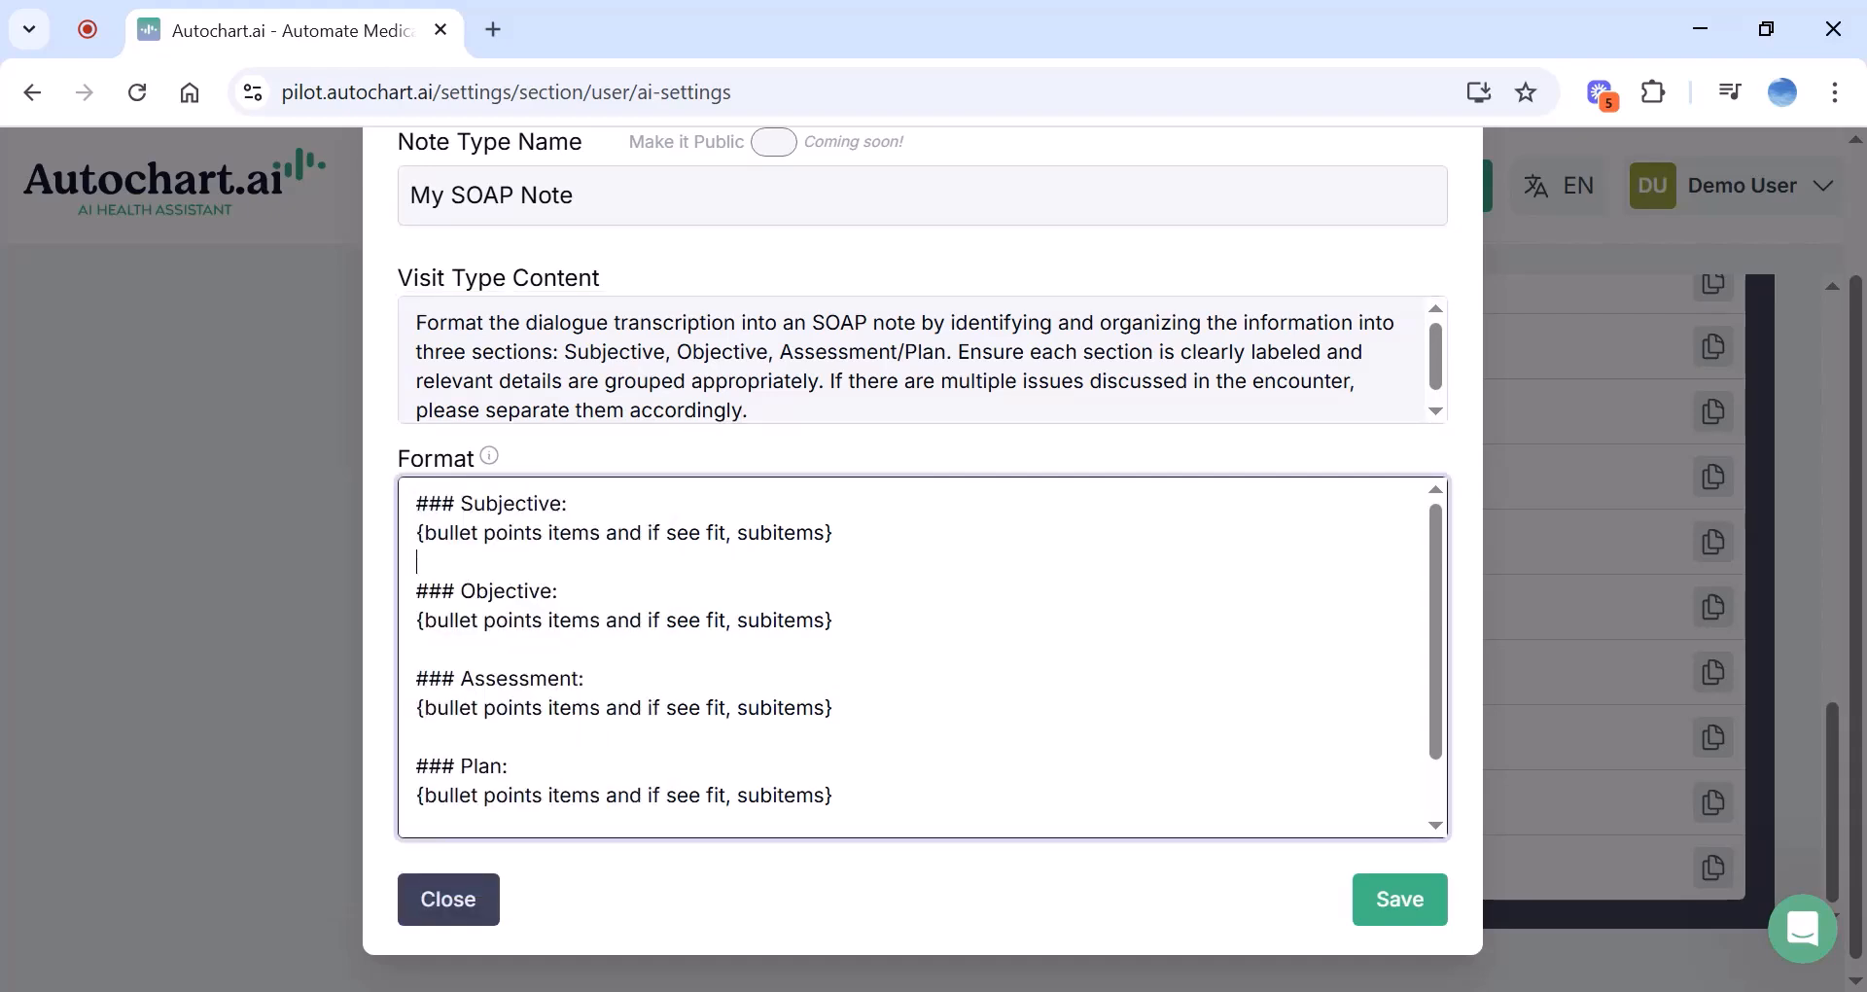
click(417, 736)
key(ctrl+v)
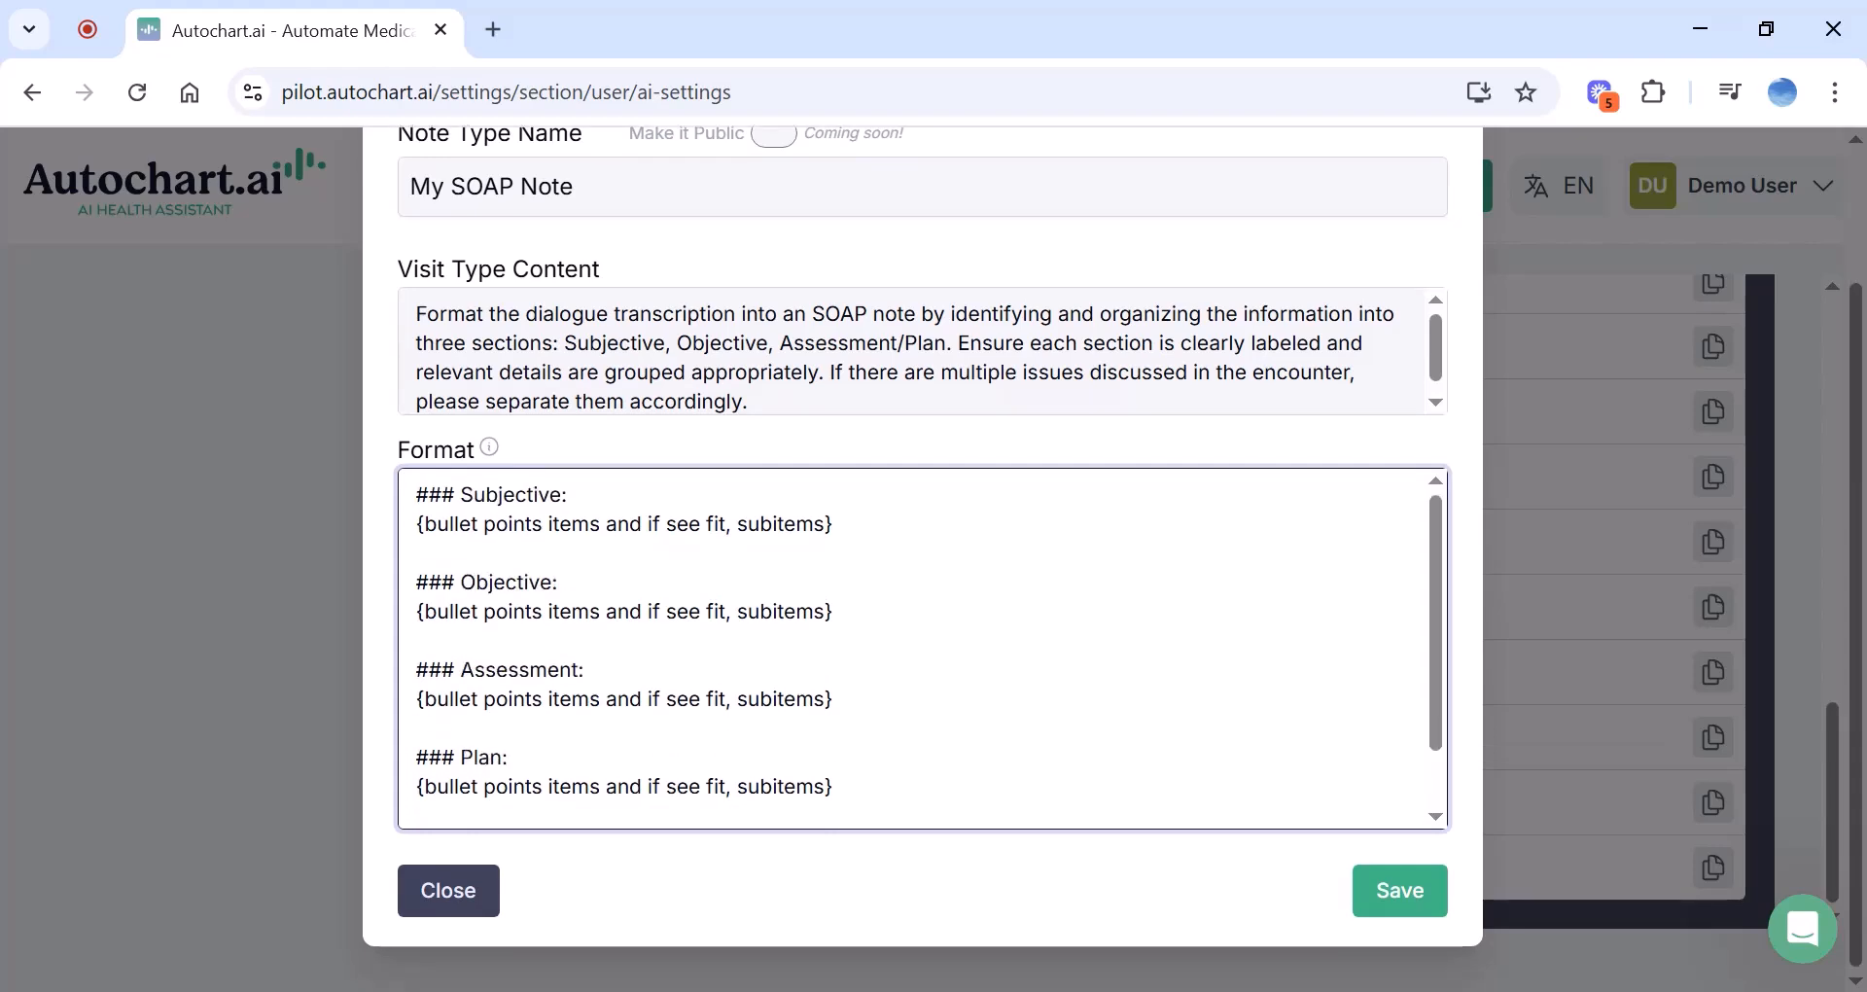
Make Subjective points numbered and add a 1./2./3. list under Objective
scroll(922, 648, down, 1)
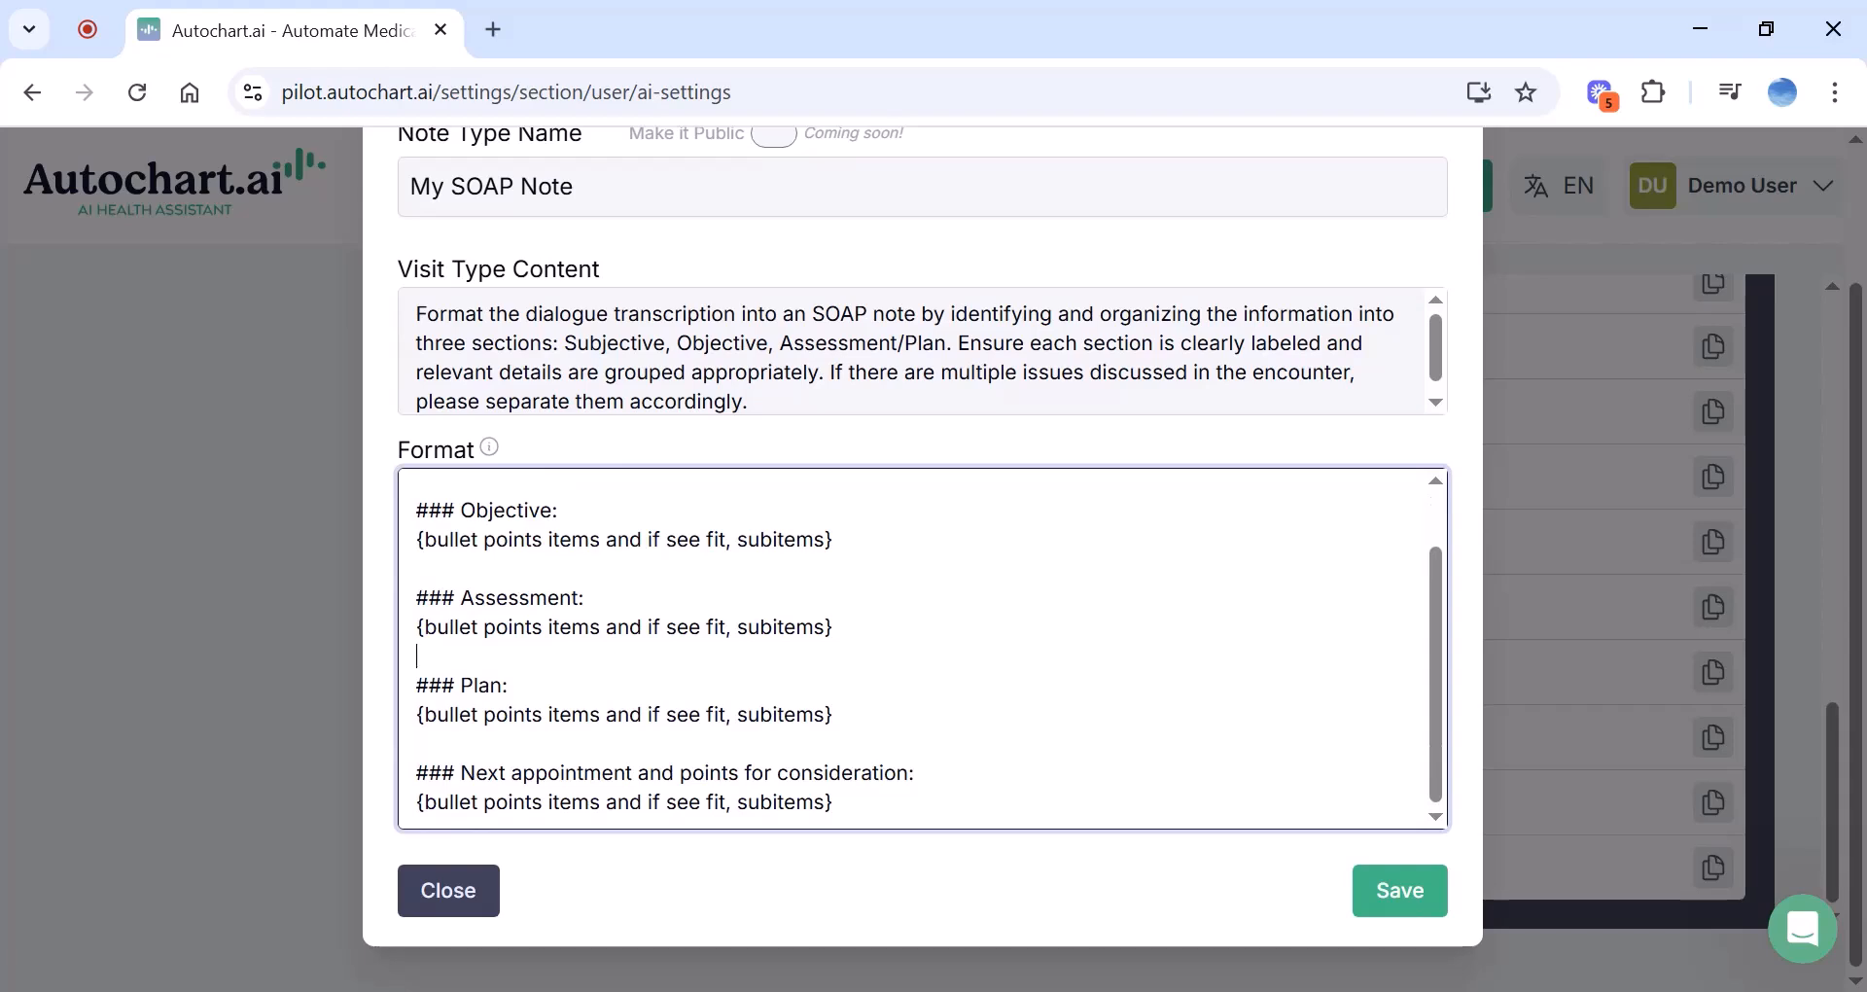
scroll(921, 648, up, 1)
double_click(451, 524)
key(BackSpace)
text(n)
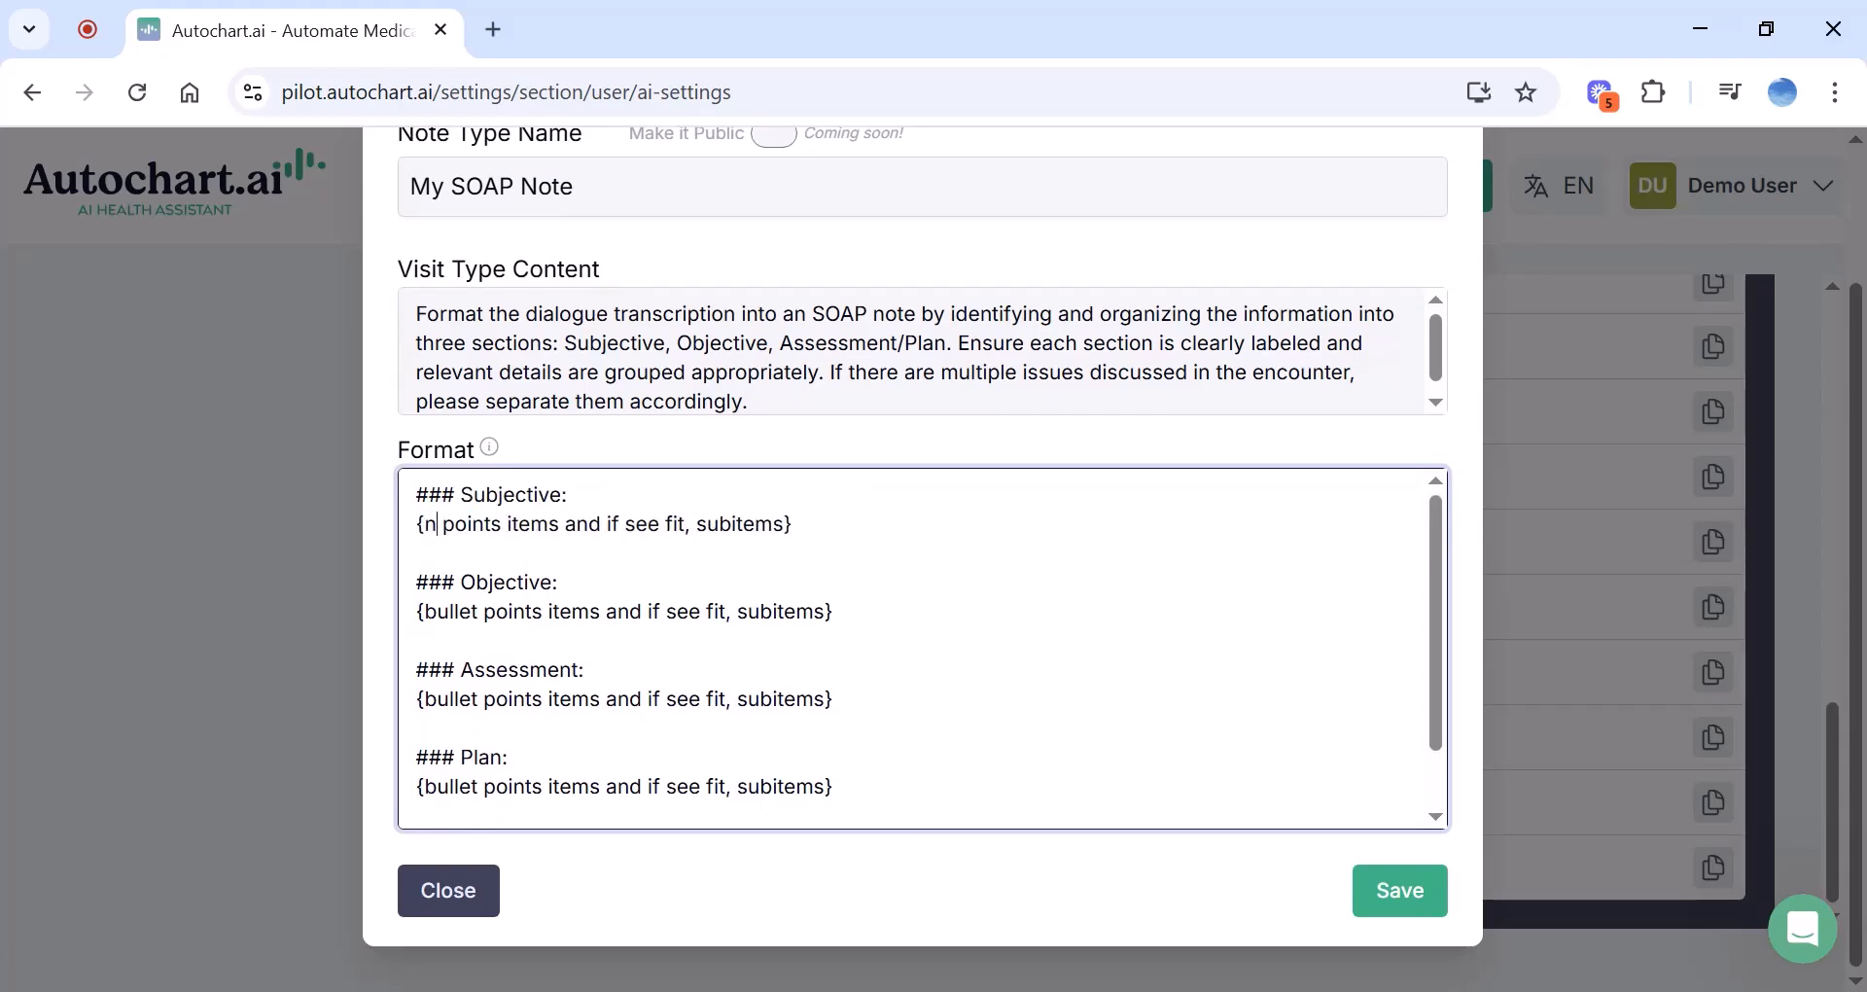
text(umbered)
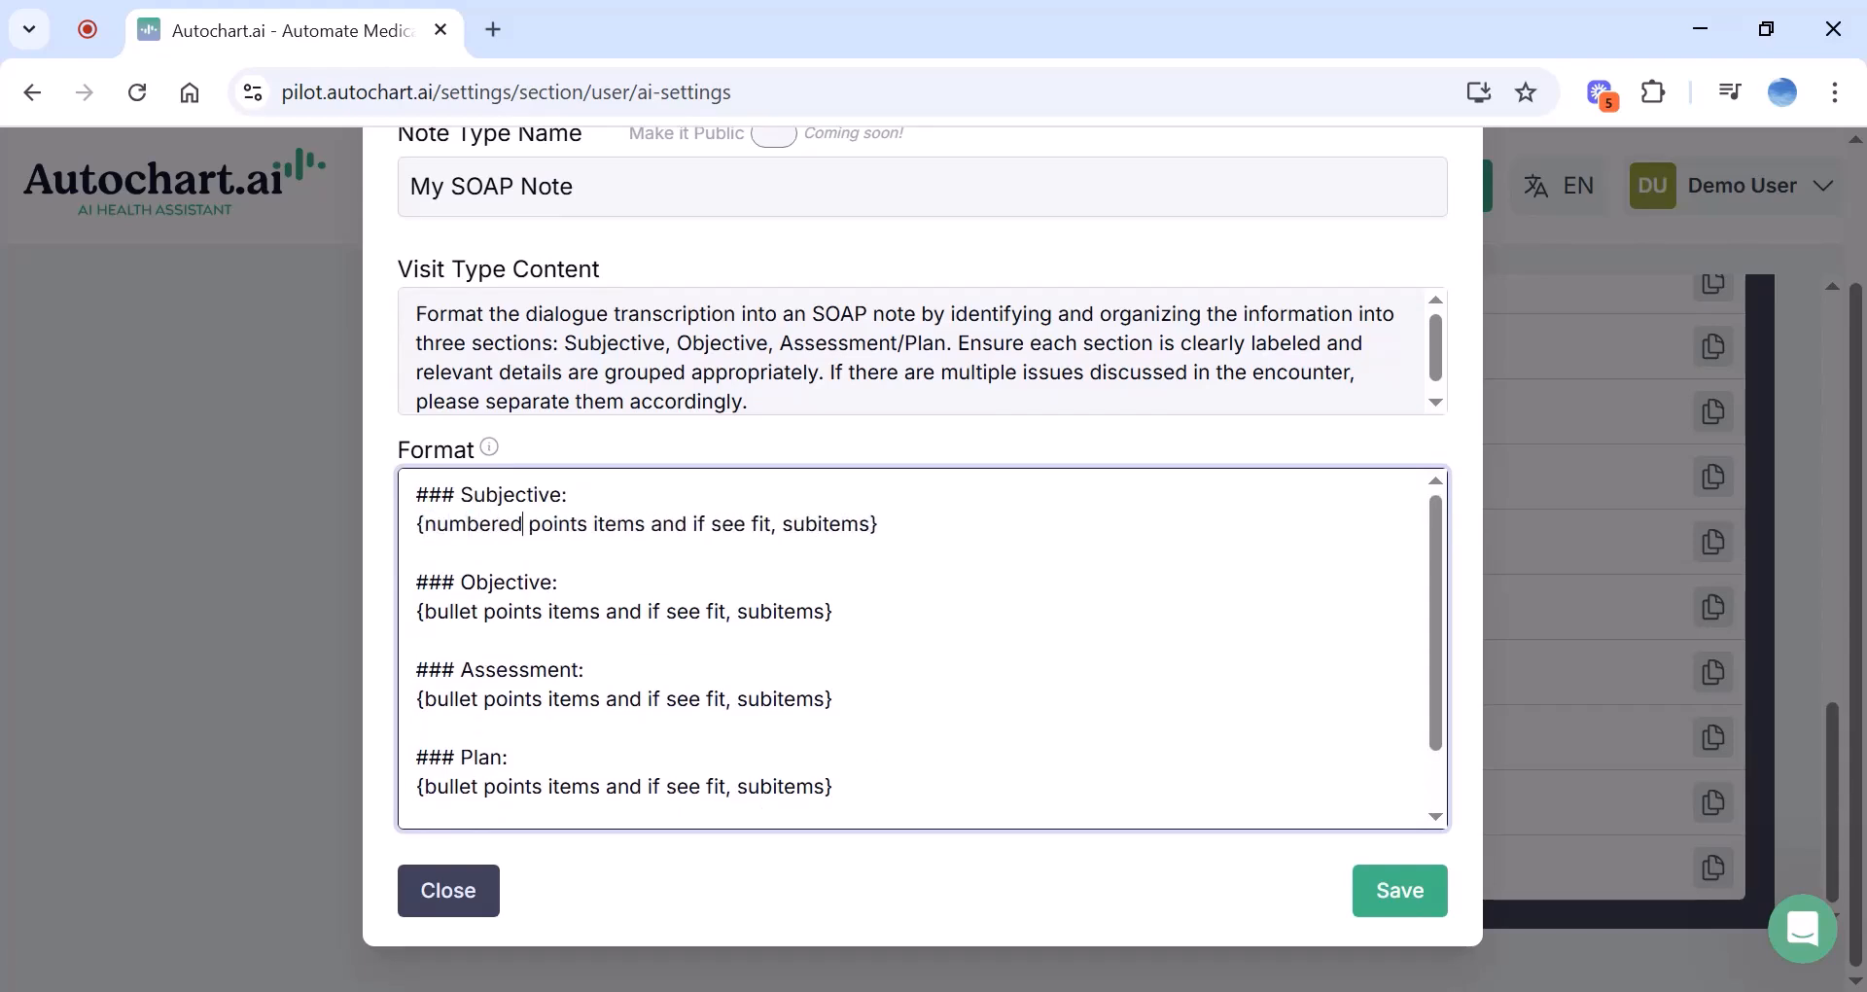
click(560, 582)
key(Return)
text(1.)
key(Return)
text(2.)
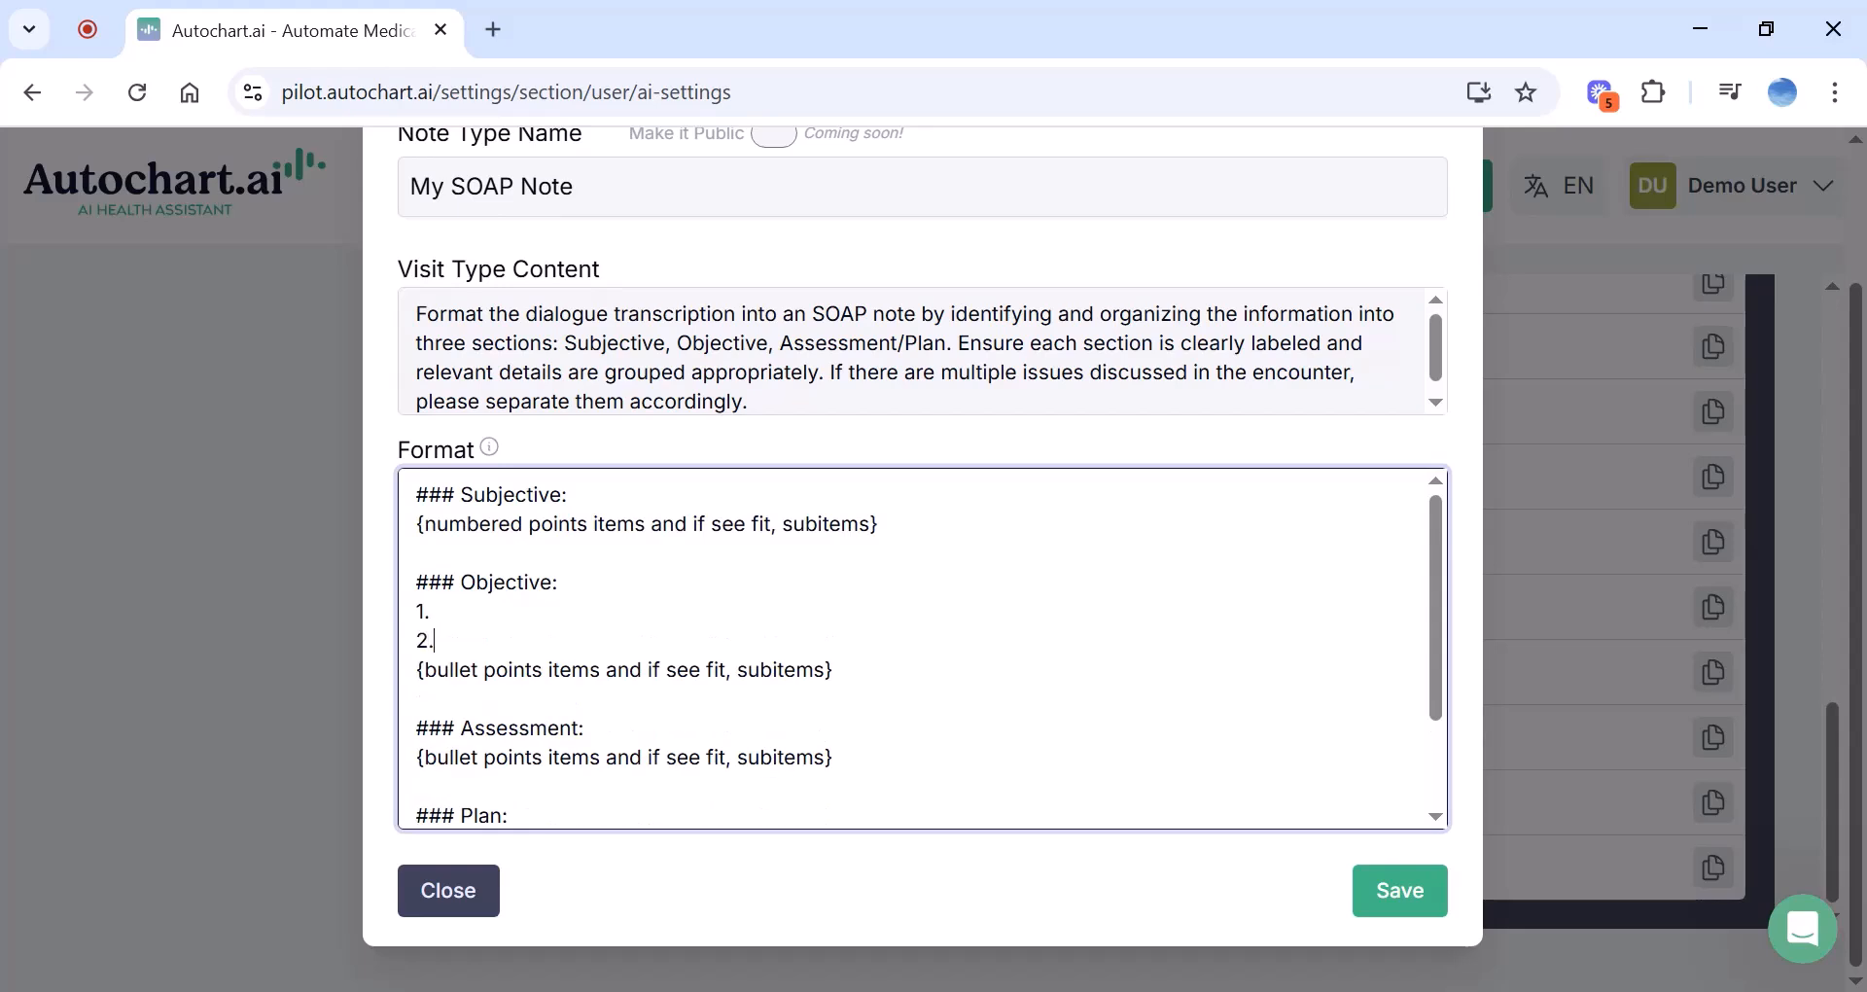
key(Return)
text(3.)
Remove placeholders and the Next appointment section, merge Assessment/Plan, and save My SOAP Note
scroll(914, 648, down, 1)
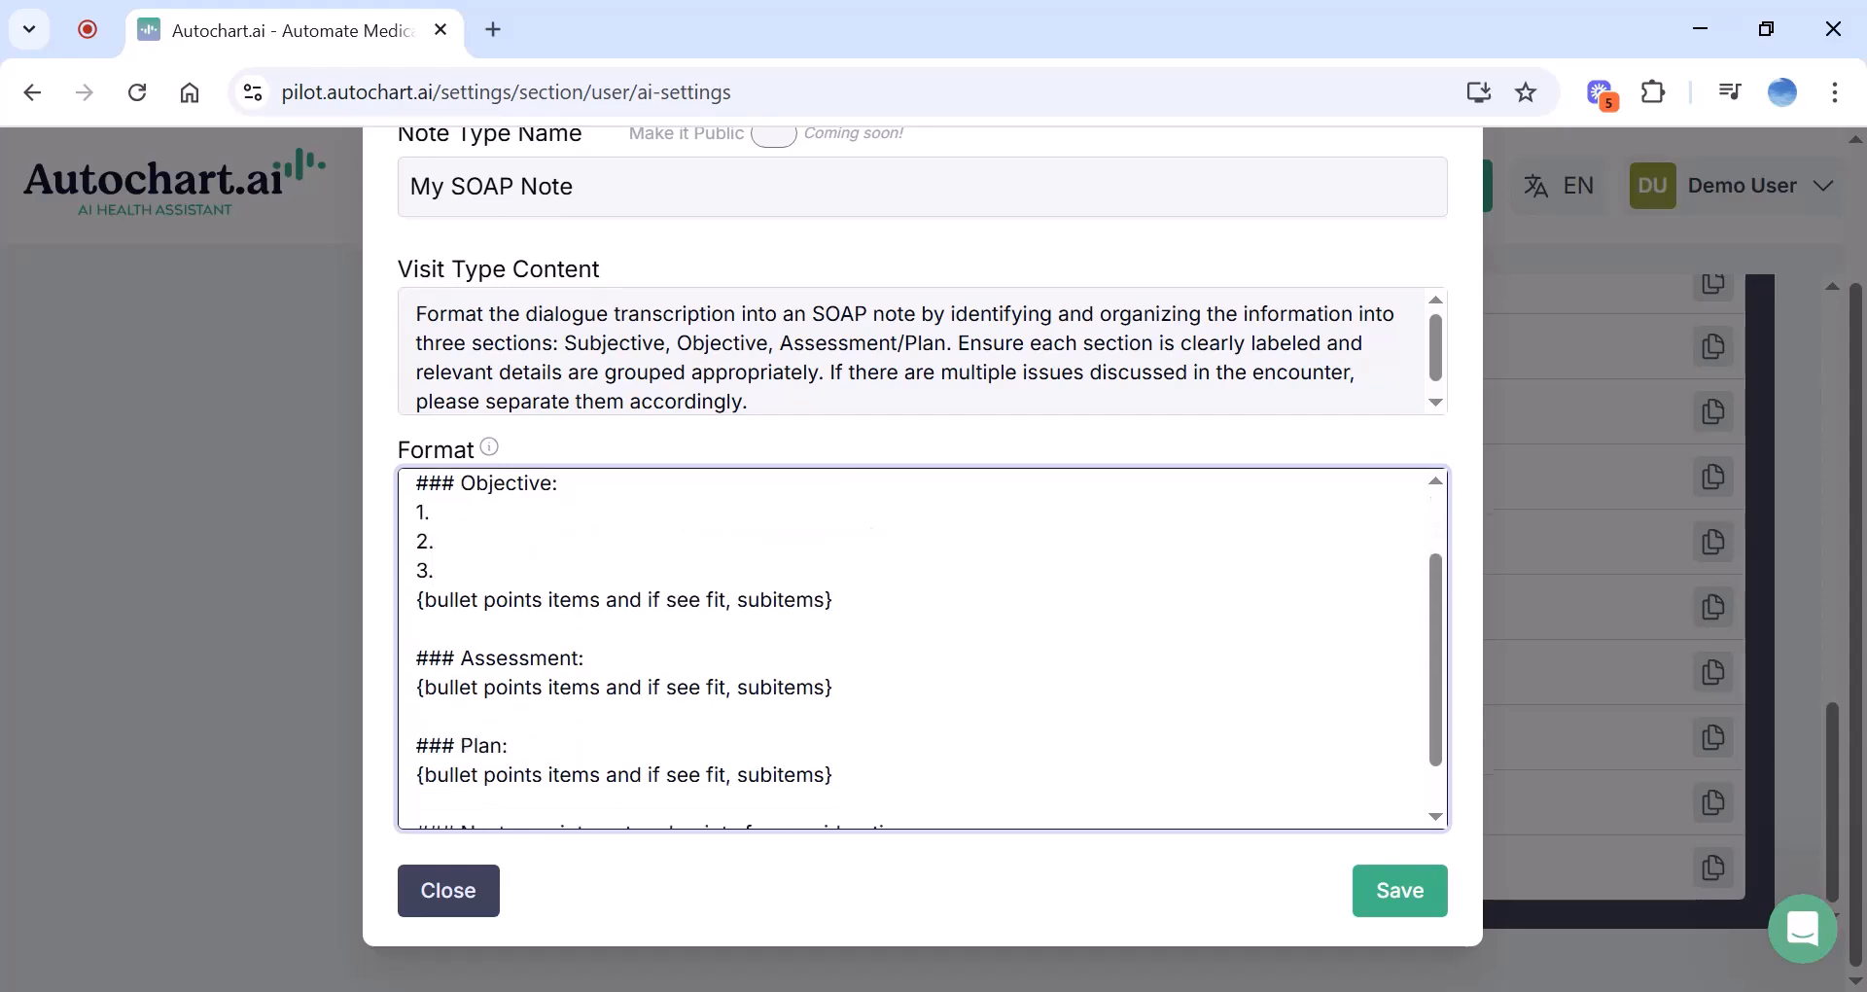
triple_click(664, 599)
key(BackSpace)
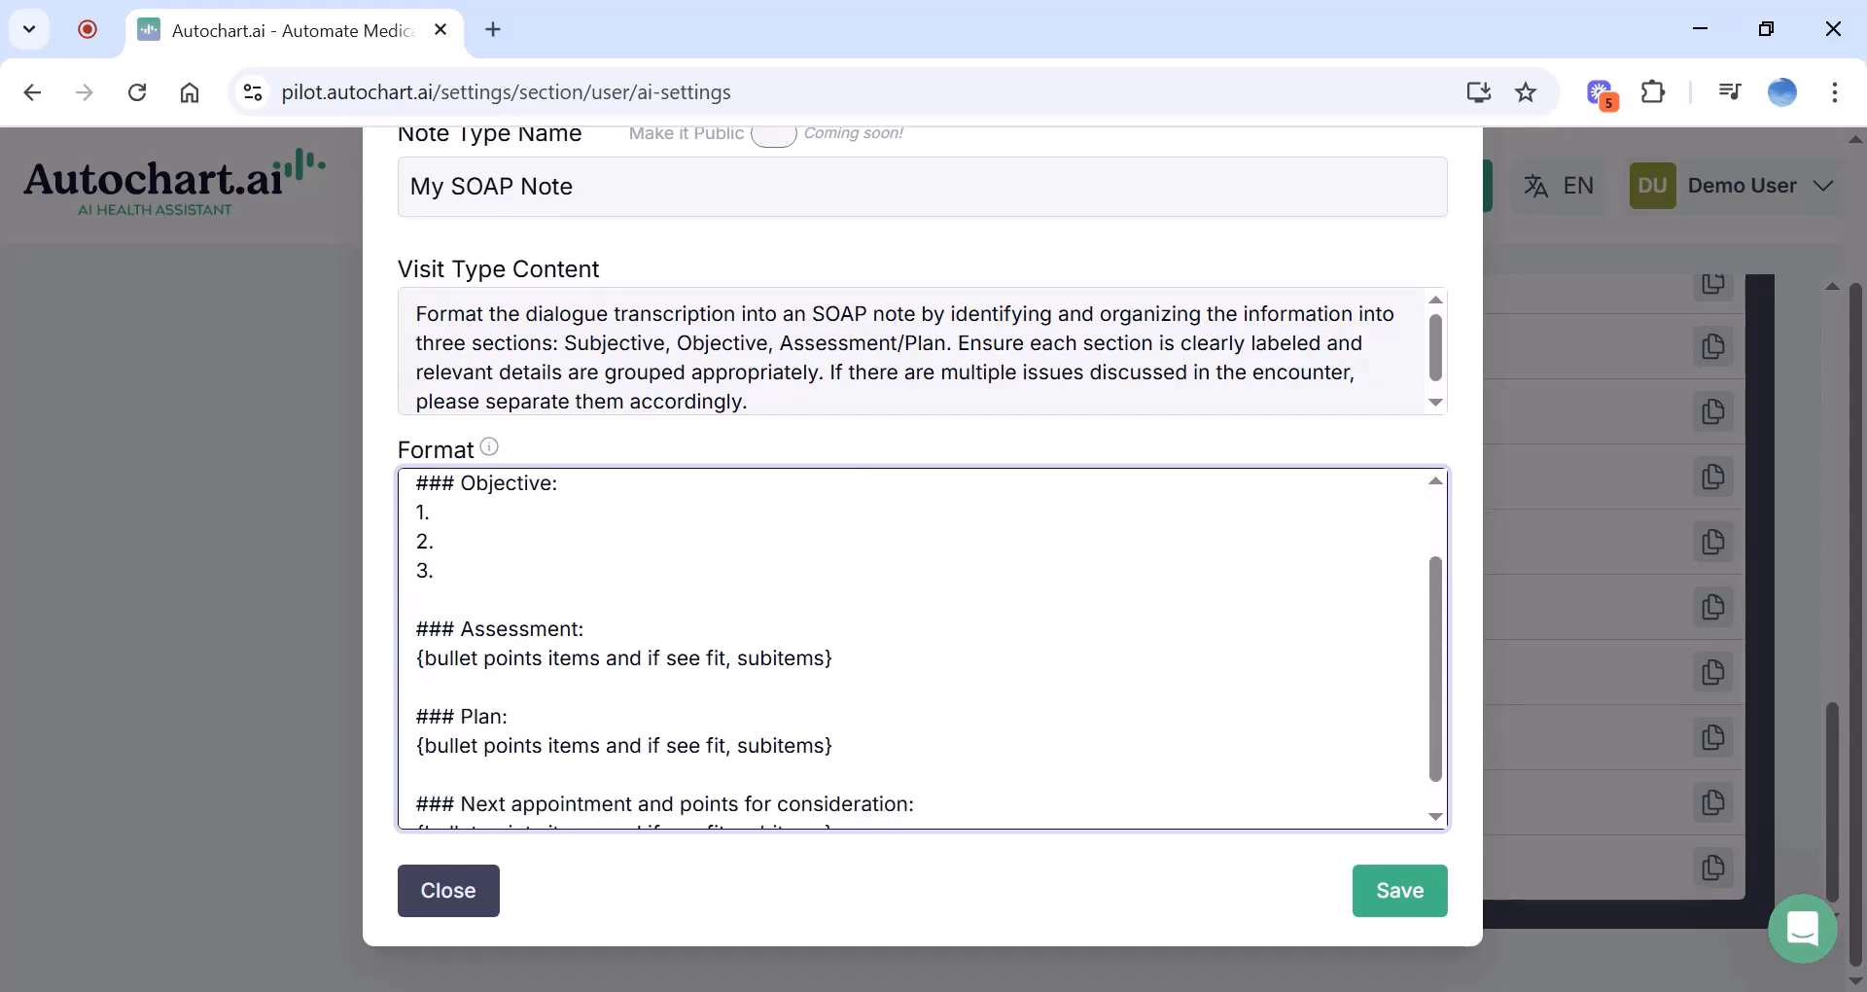
scroll(914, 649, down, 1)
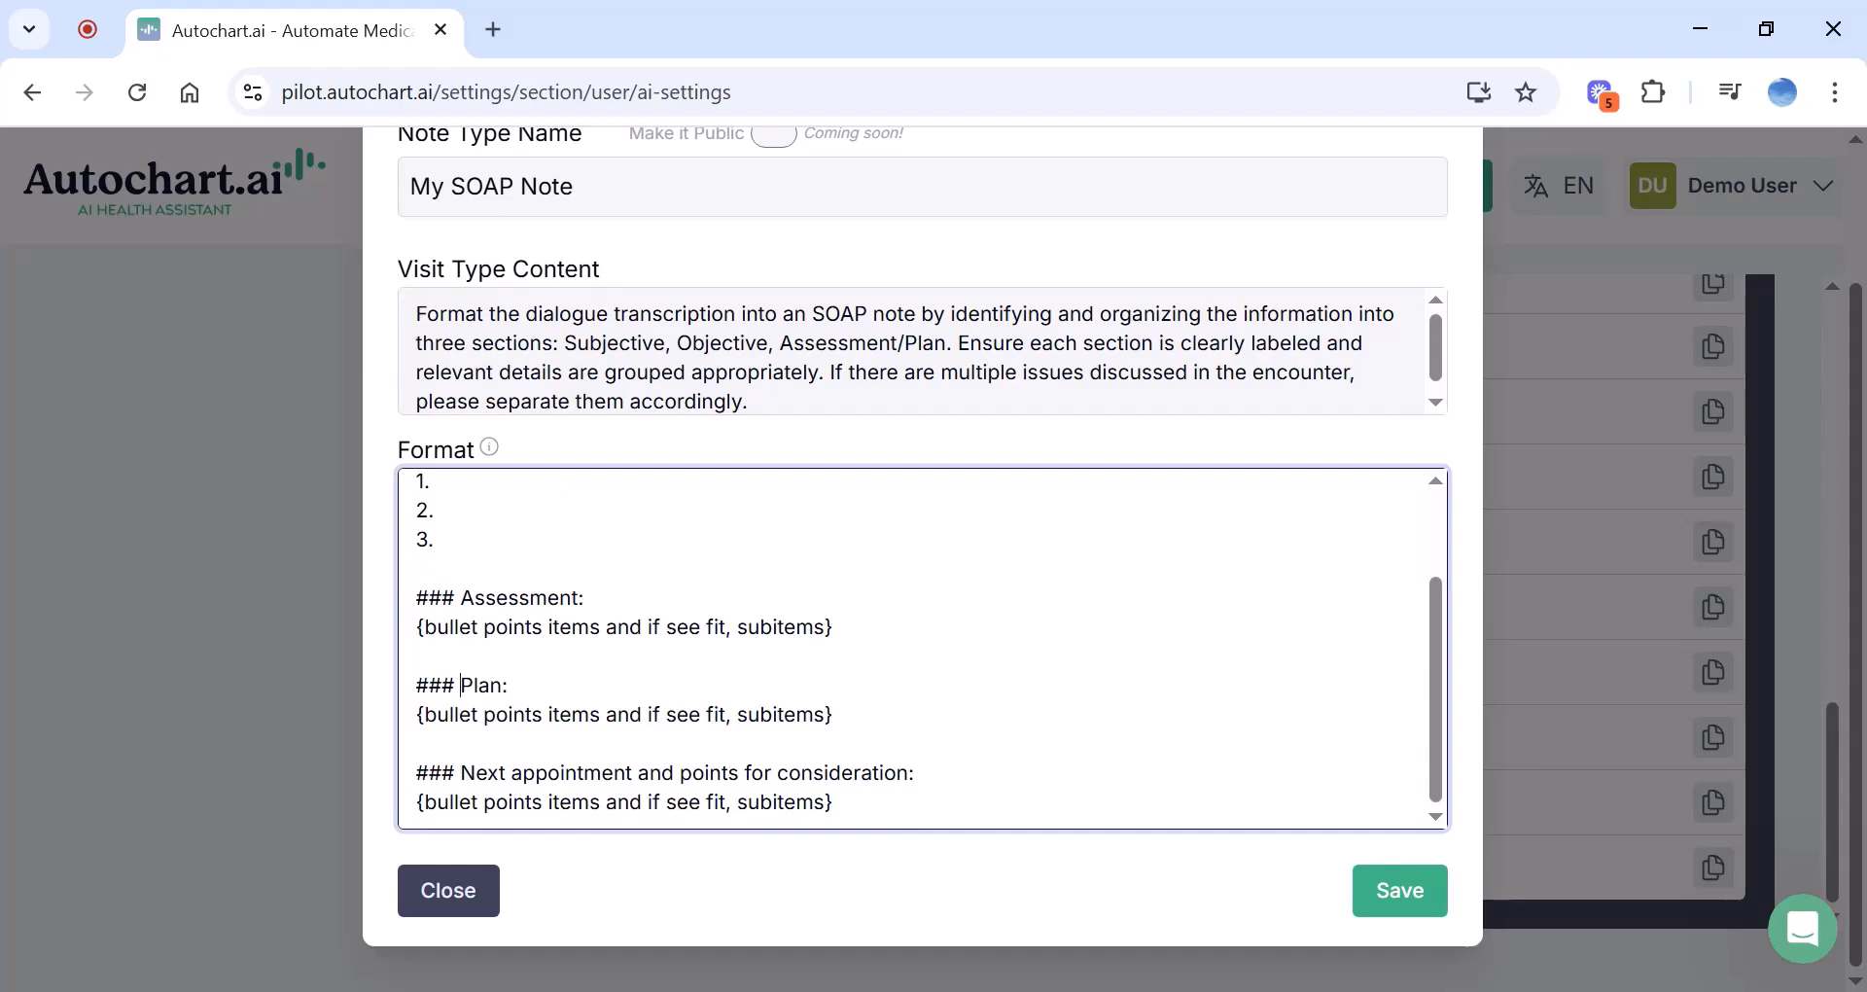
key(shift+Up)
key(shift+Up)
key(shift+Home)
key(BackSpace)
key(BackSpace)
key(BackSpace)
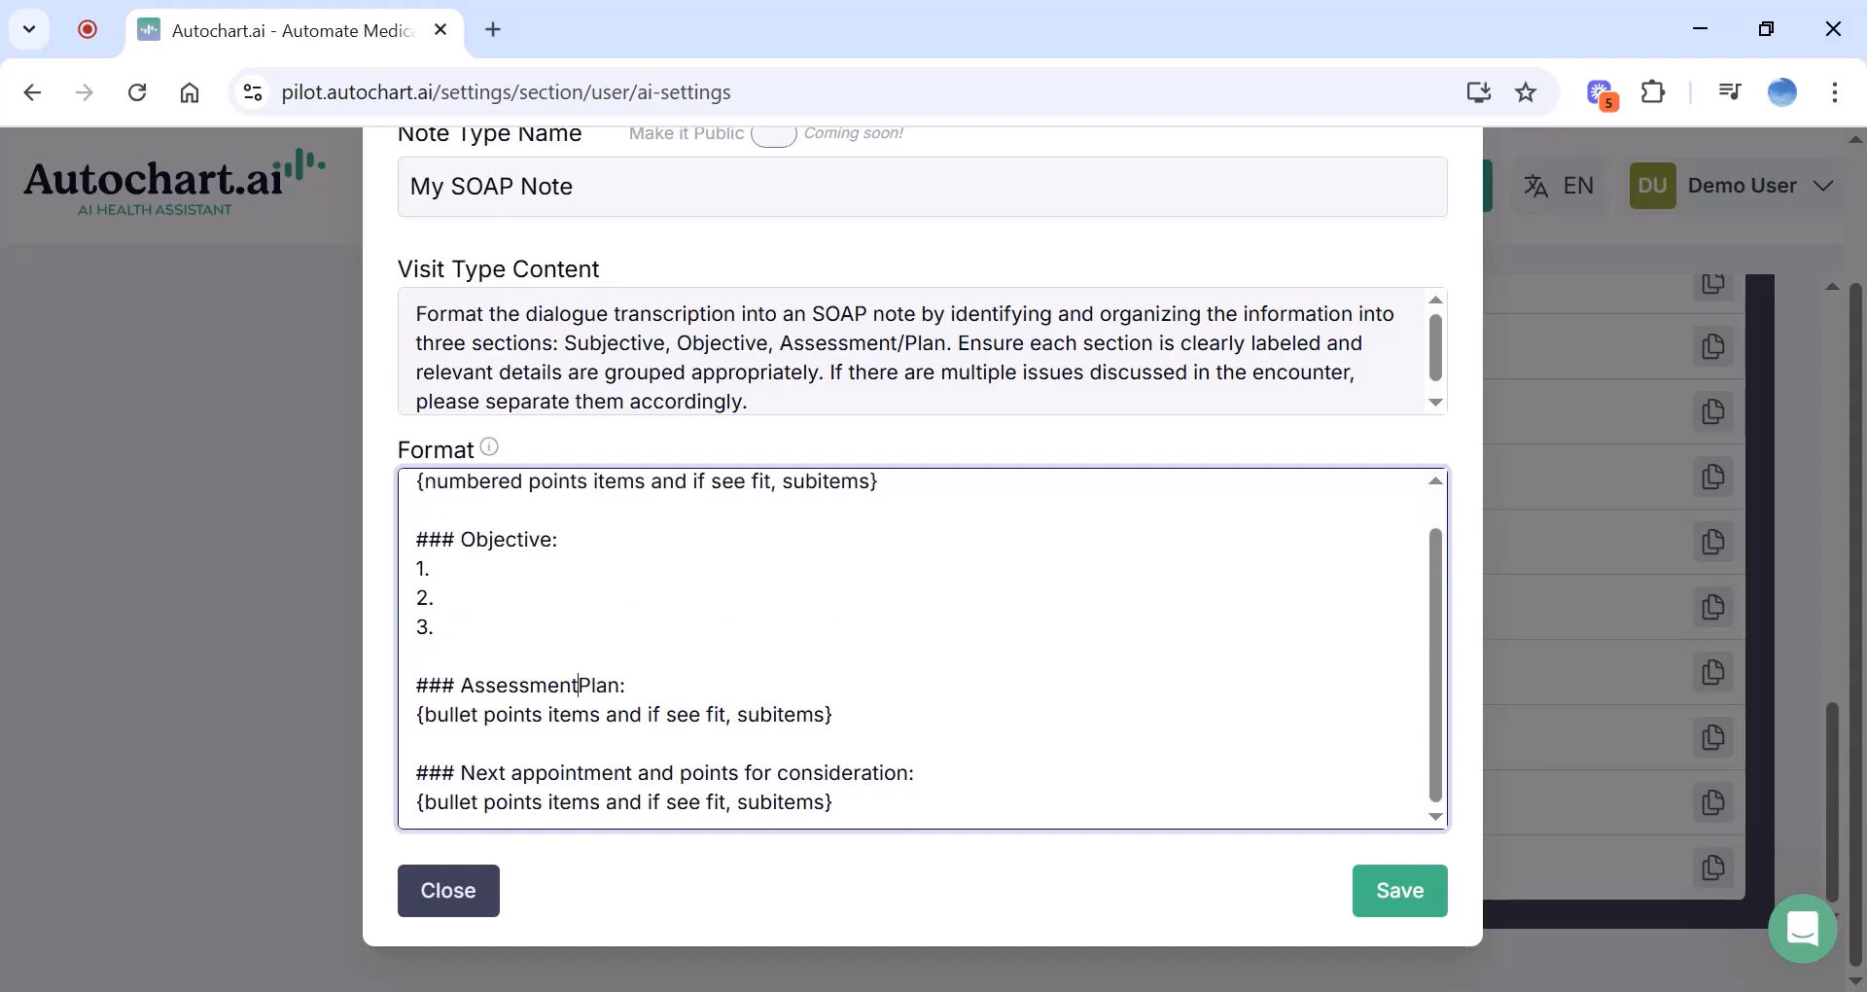
text(/)
key(shift+Home)
key(shift+Up)
key(BackSpace)
key(BackSpace)
key(BackSpace)
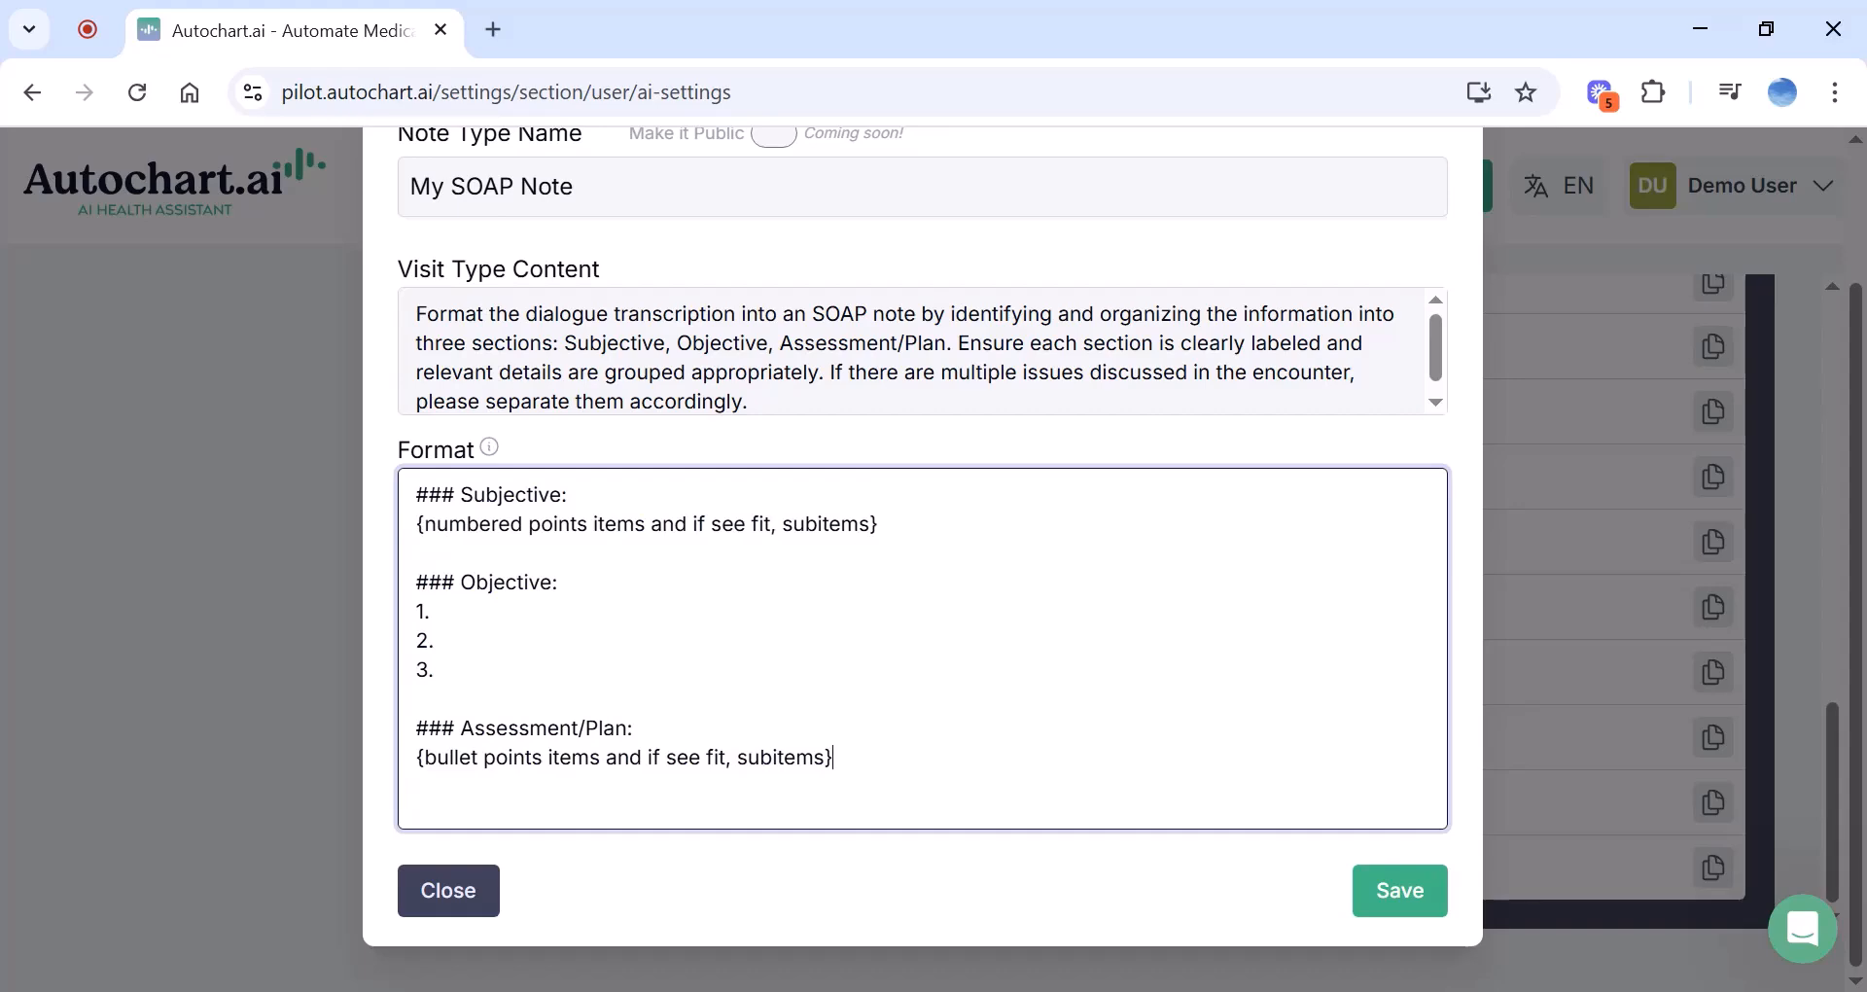
click(1405, 889)
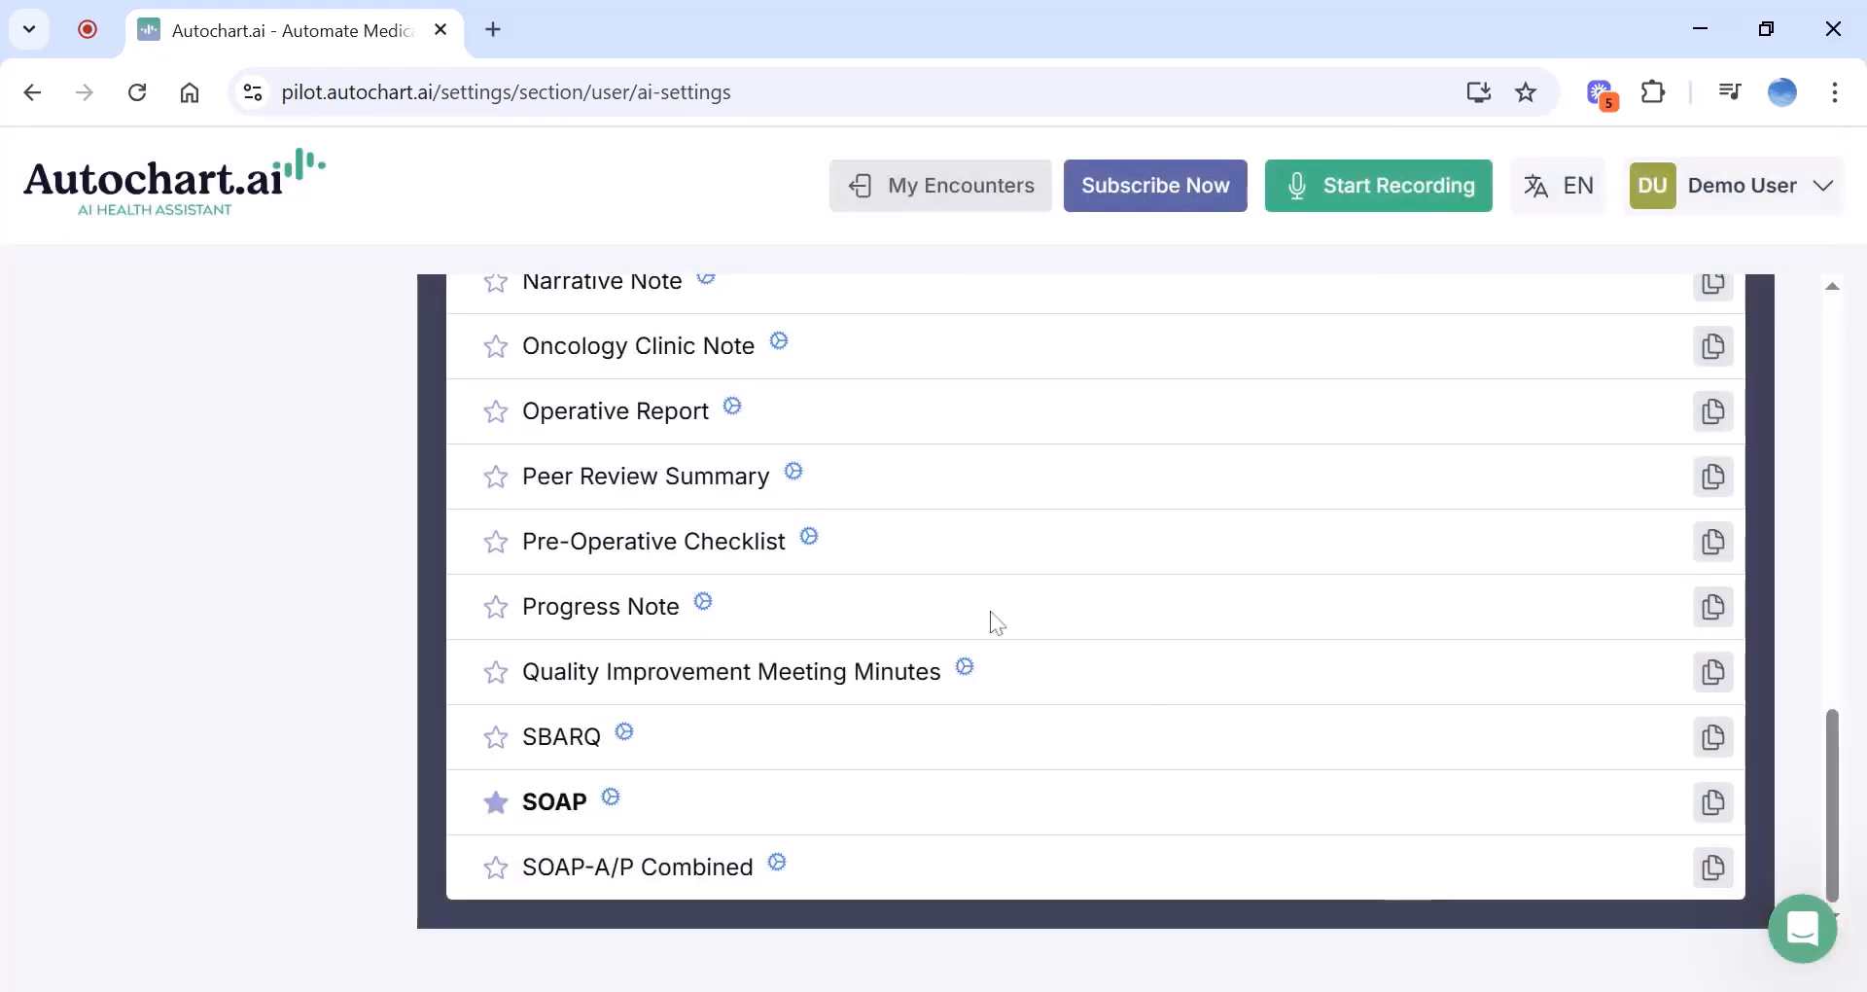
Star My SOAP Note at the top of the note type list as the default
scroll(997, 622, up, 10)
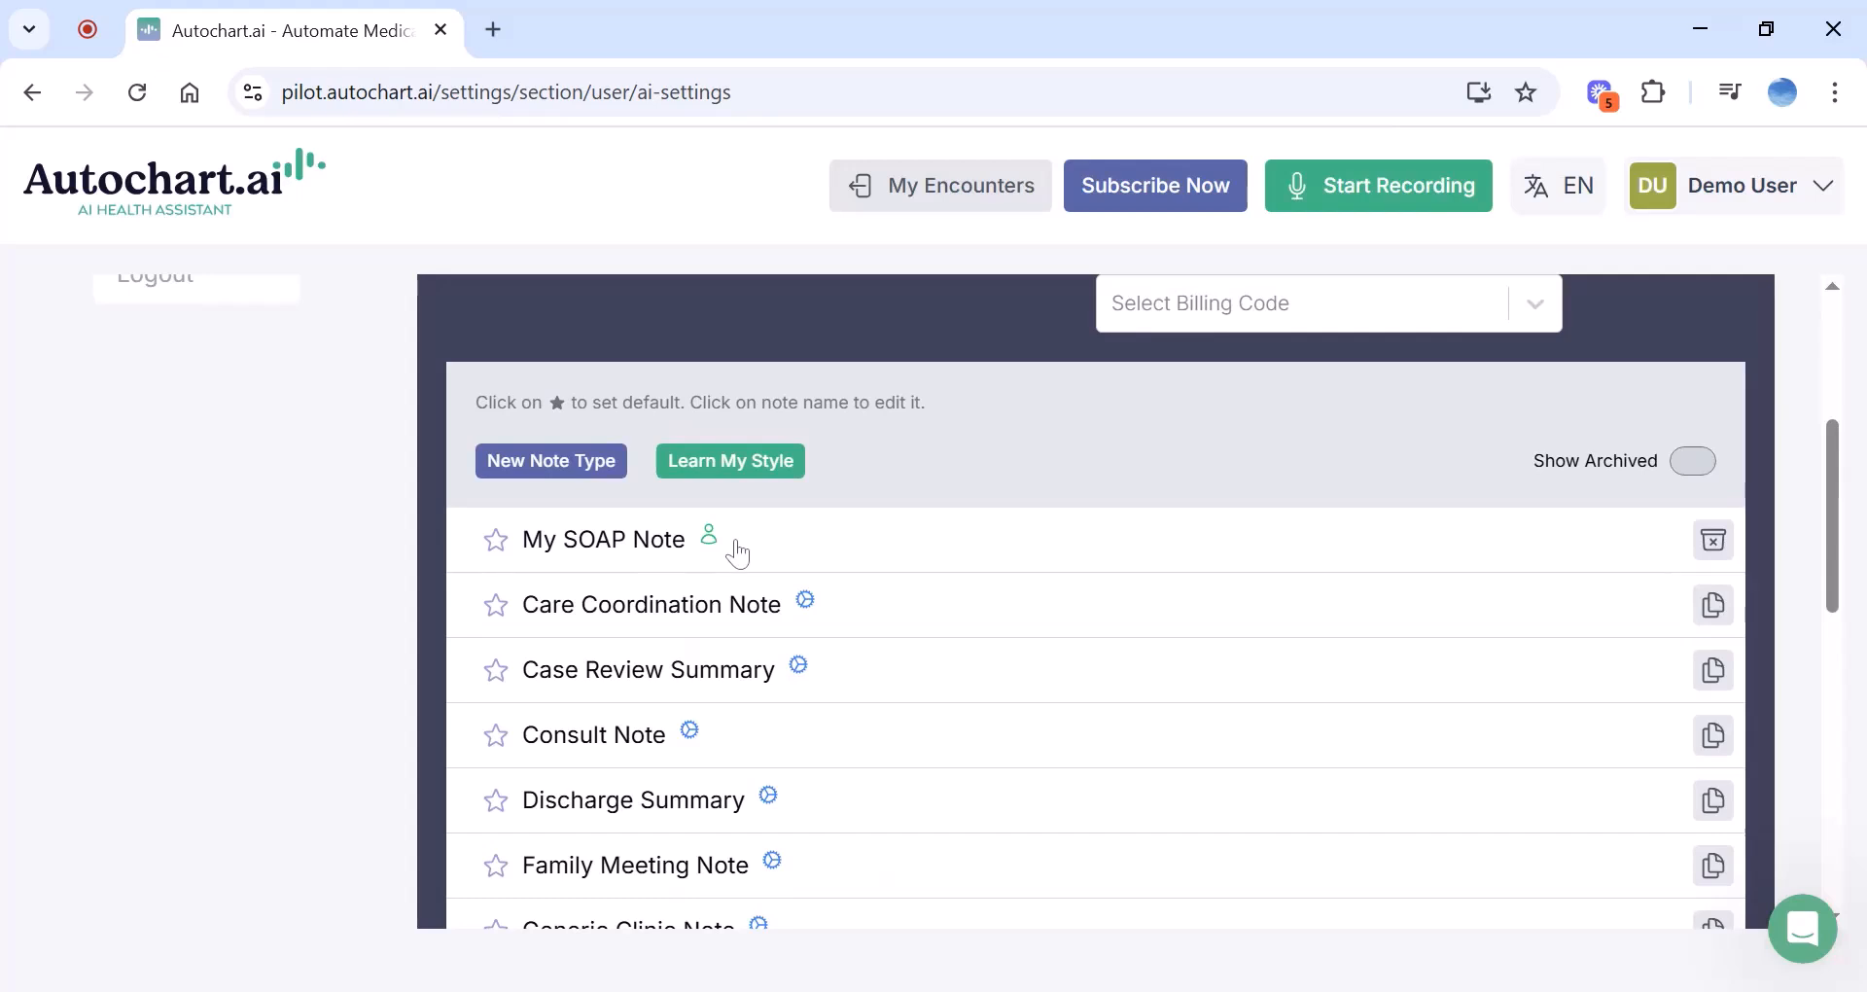
click(497, 546)
scroll(1325, 540, down, 1)
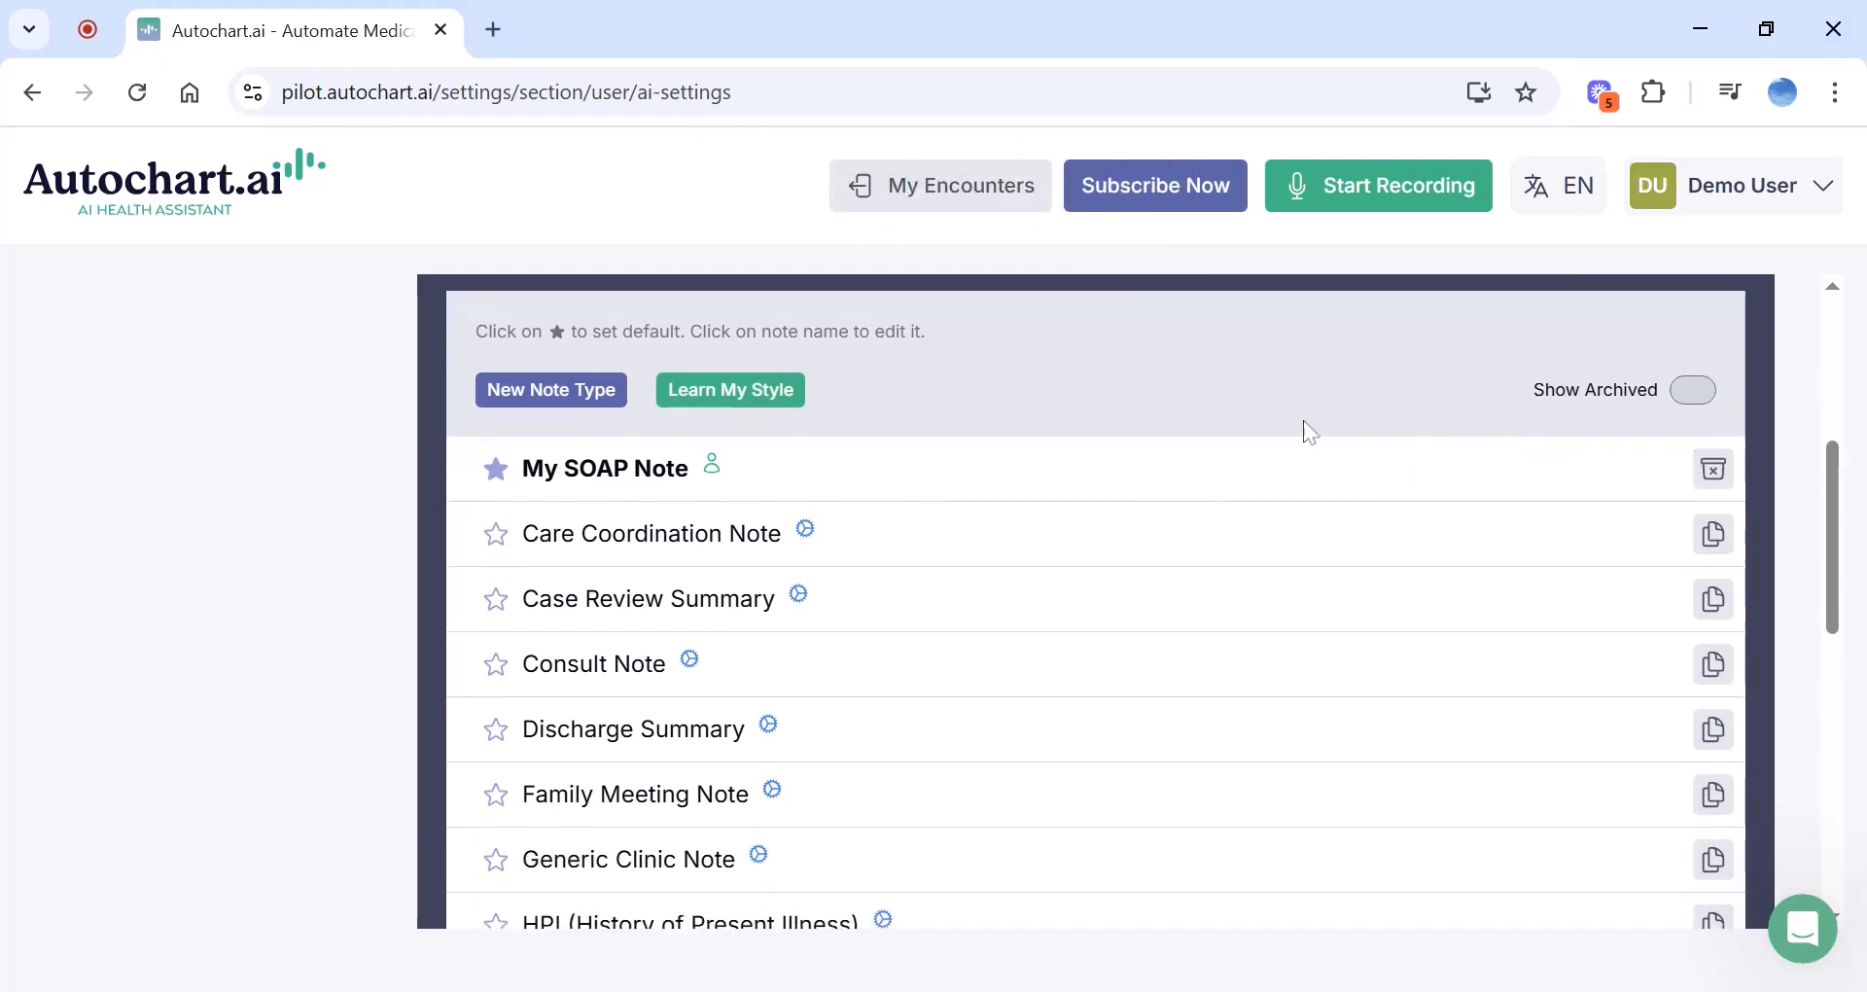
scroll(1304, 429, up, 3)
Check a new recording's Advanced Options from My Encounters, then cancel and discard it
click(977, 212)
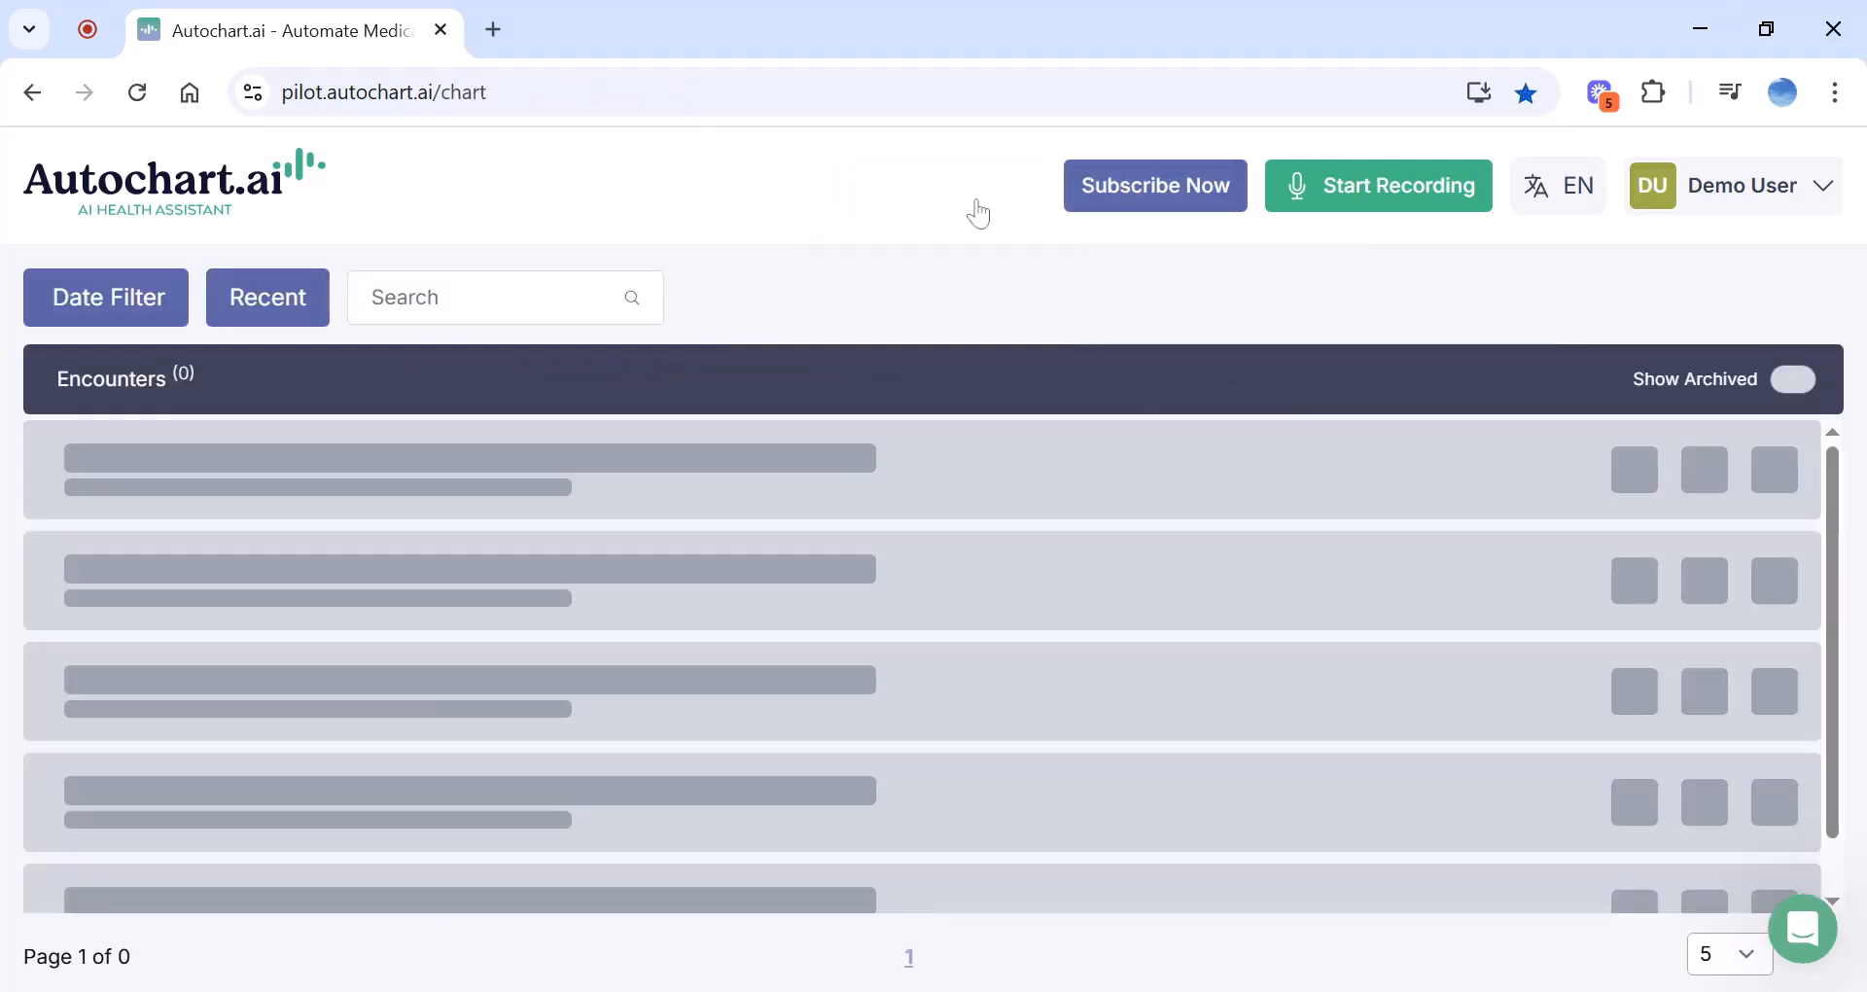
click(1313, 189)
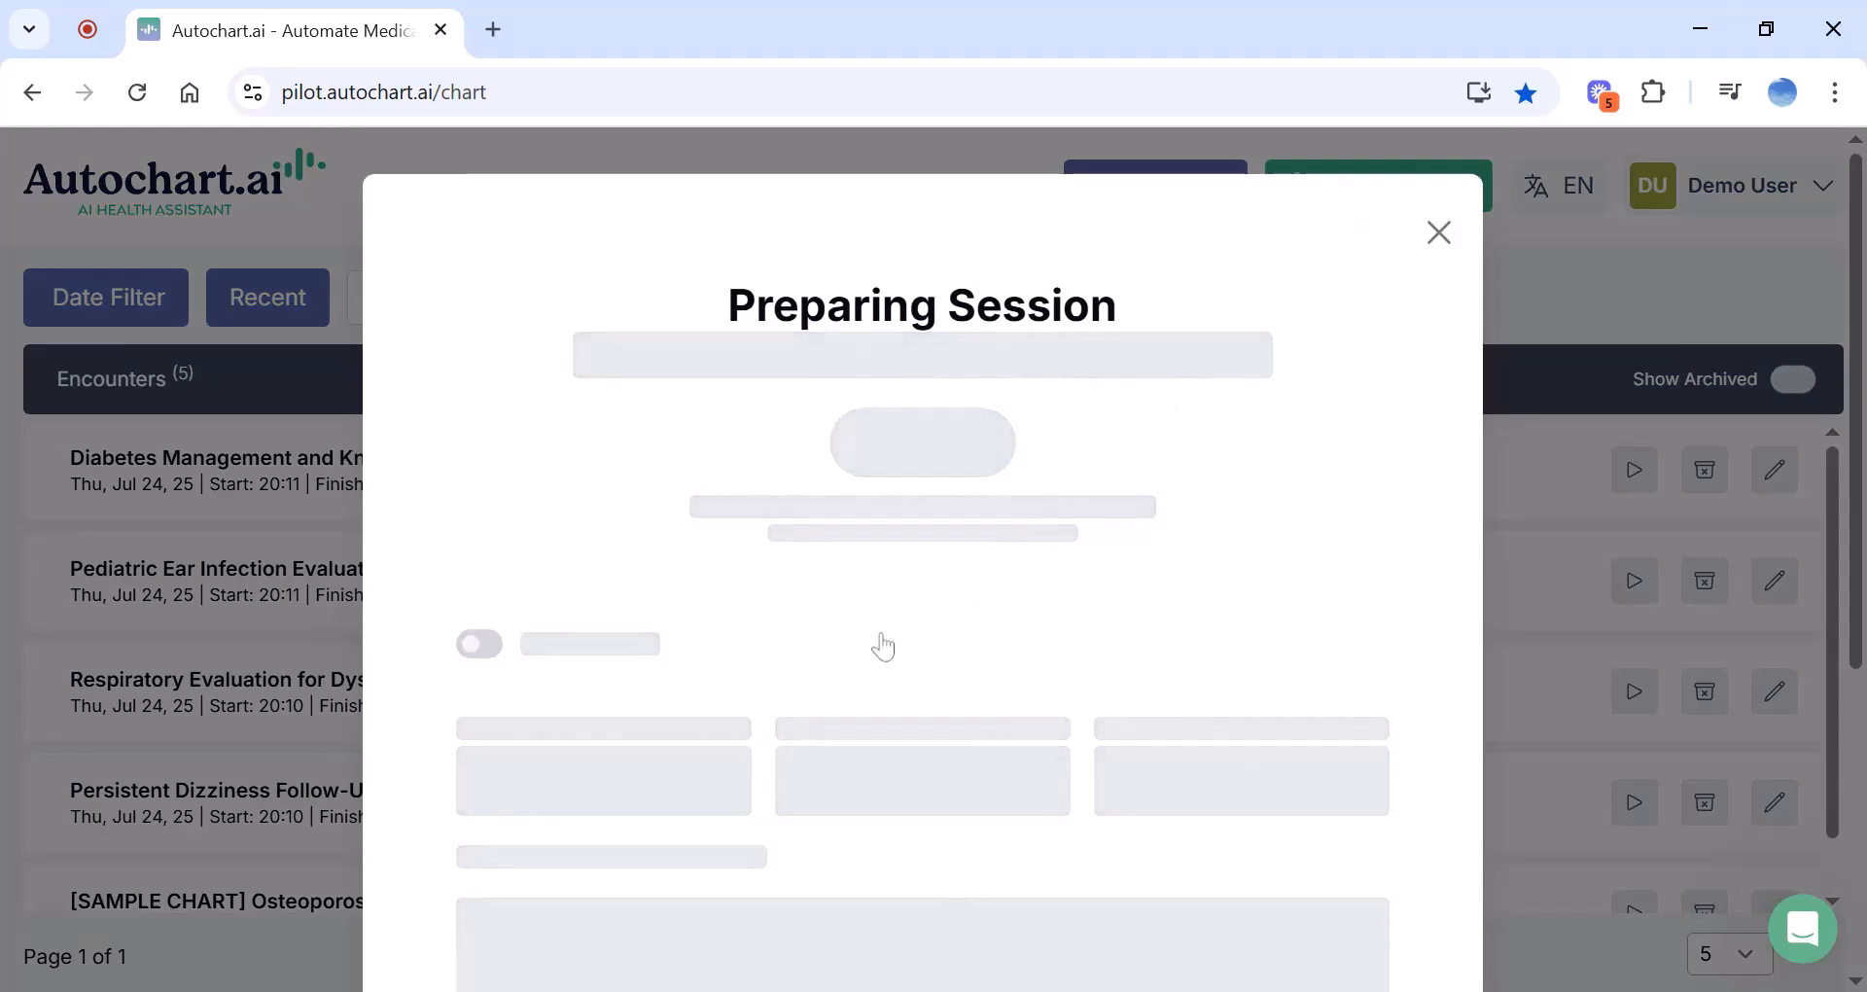
scroll(880, 647, down, 4)
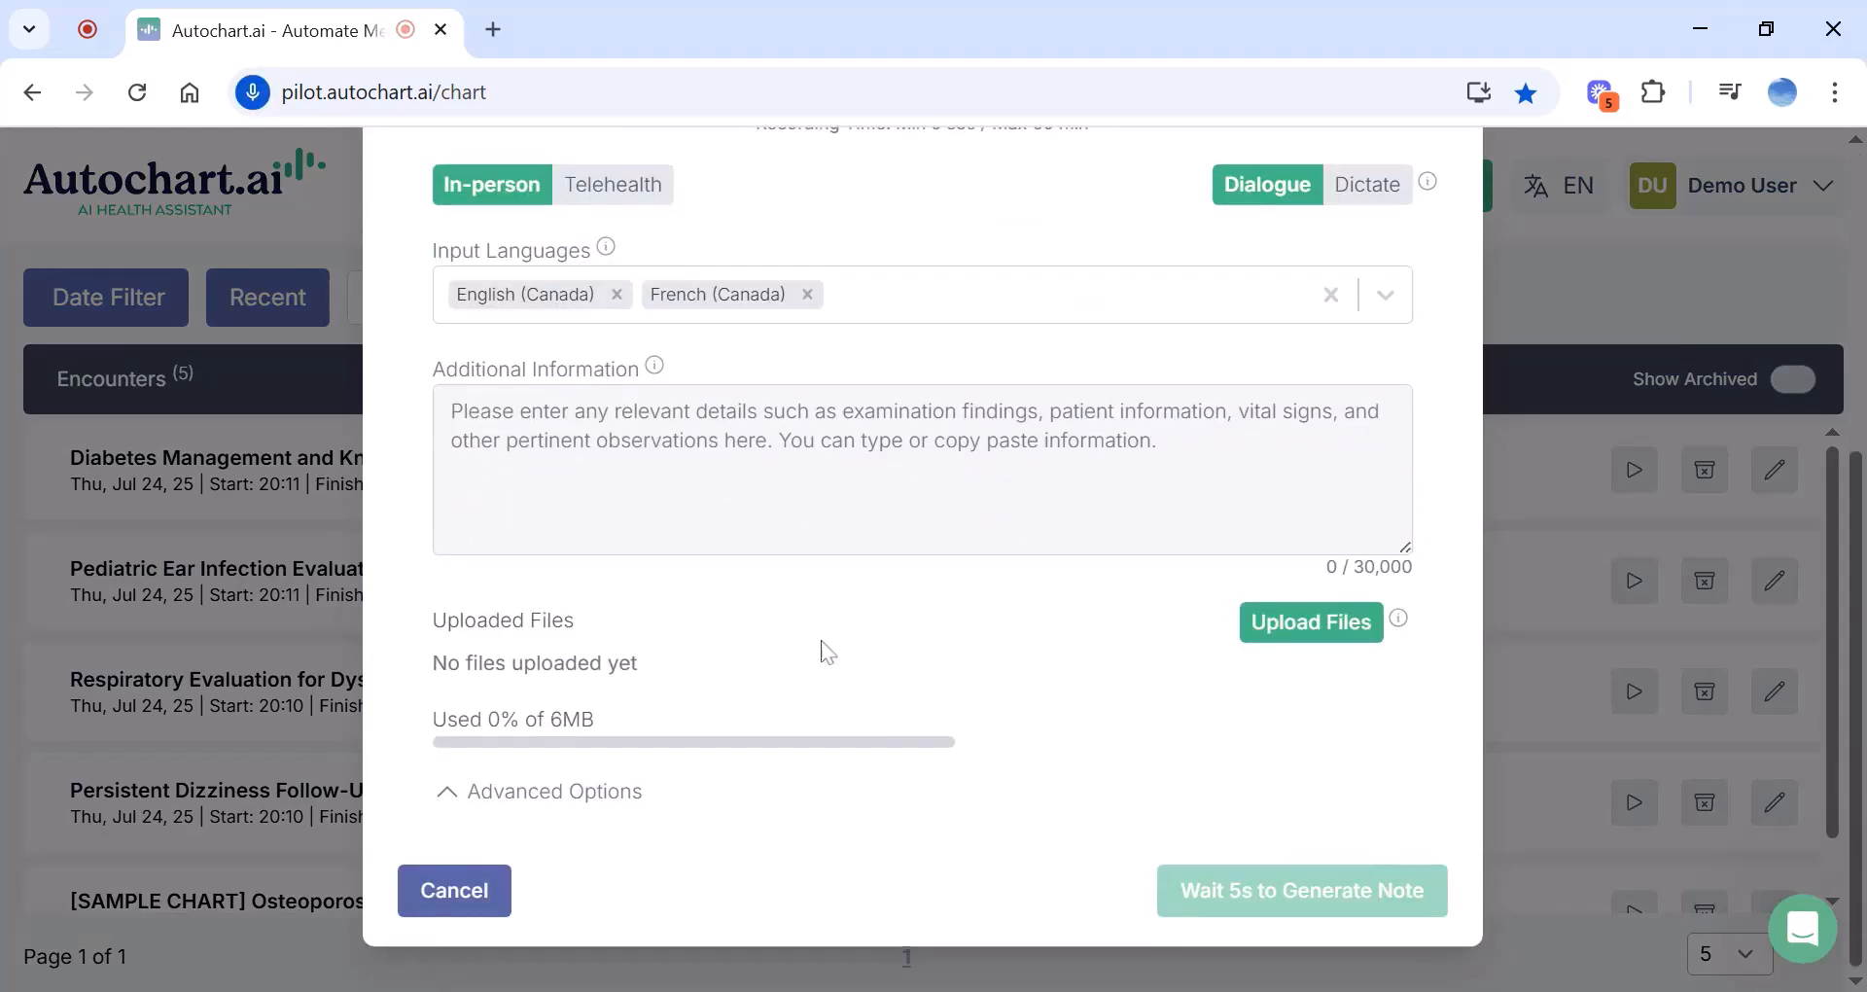
click(566, 793)
scroll(729, 719, down, 2)
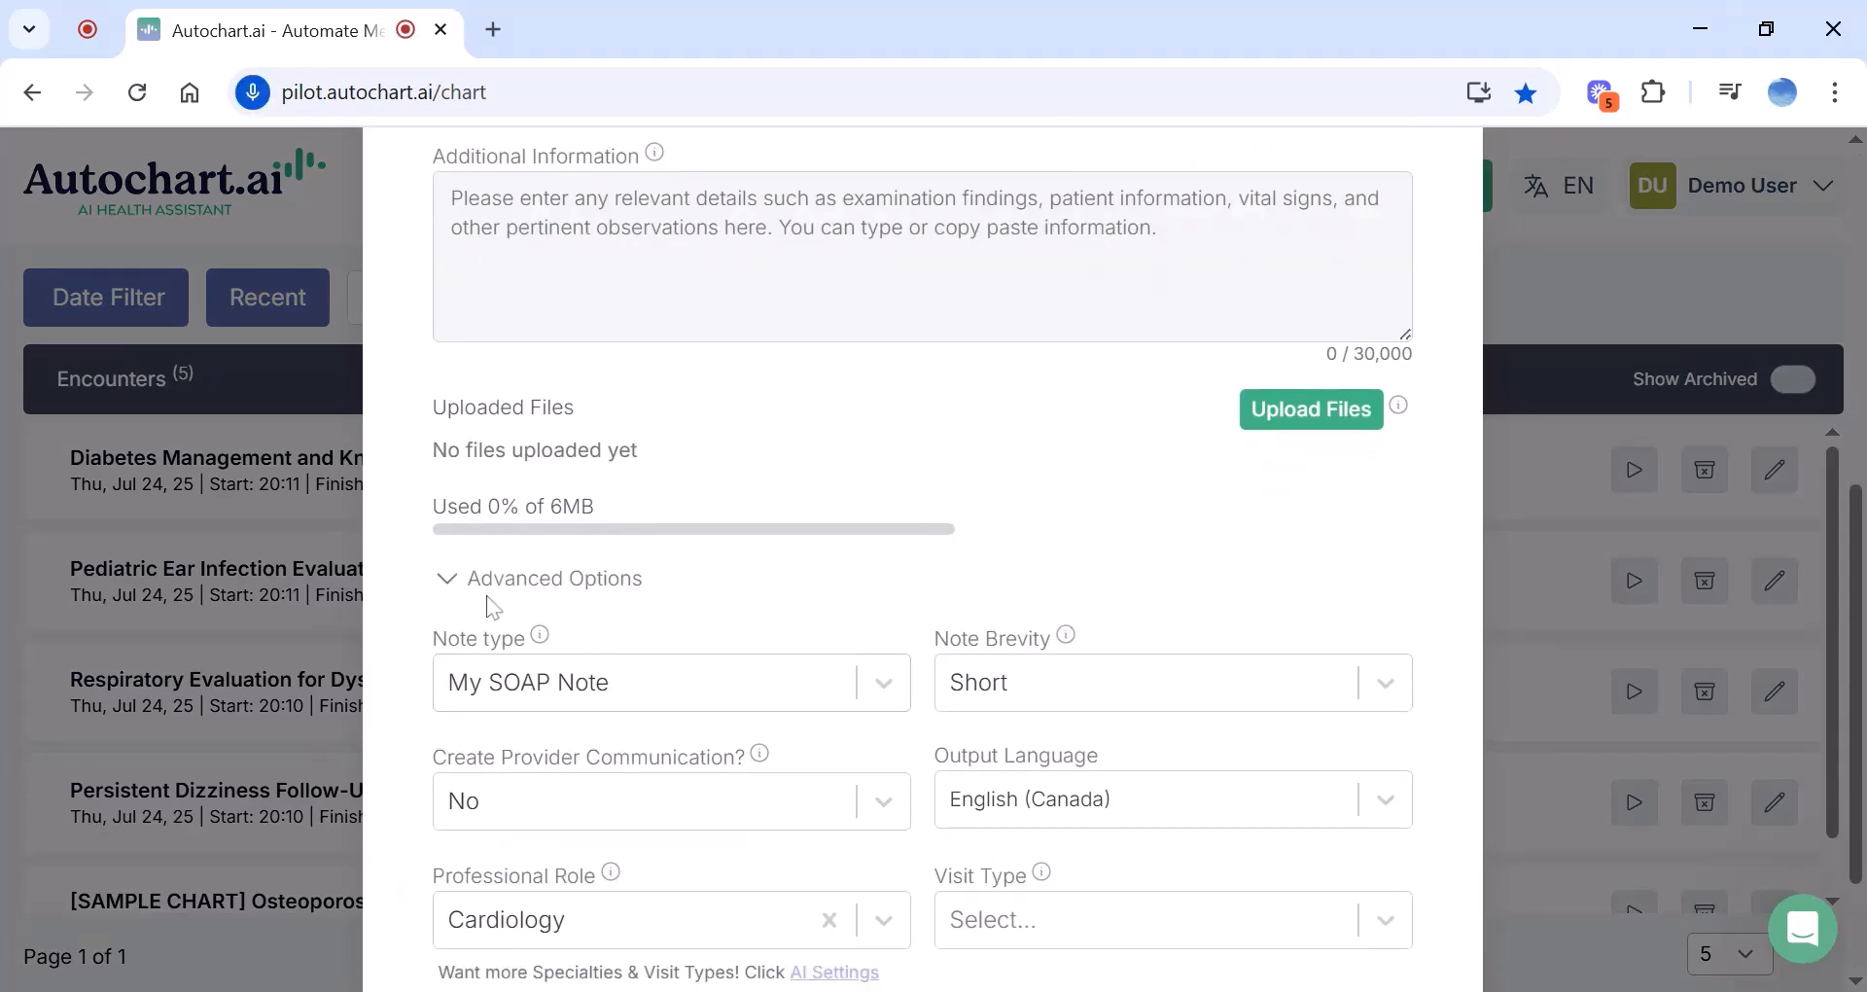
scroll(882, 581, down, 2)
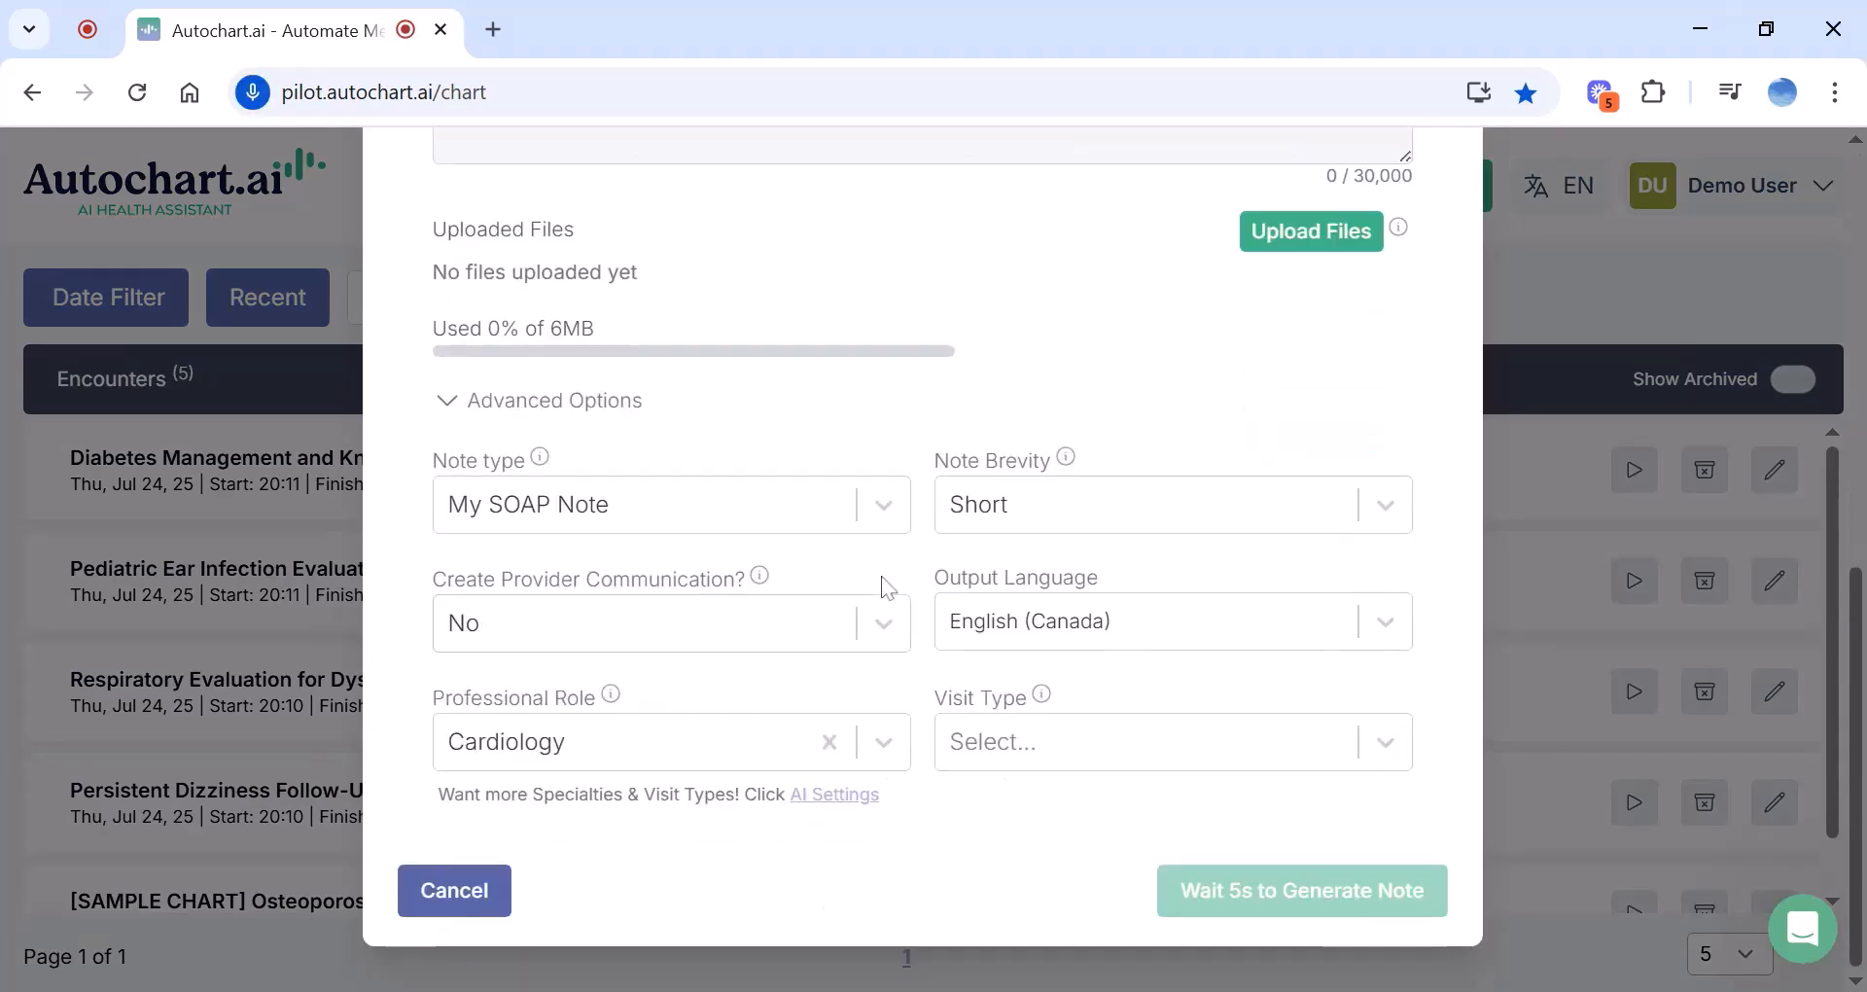
click(494, 885)
click(1069, 279)
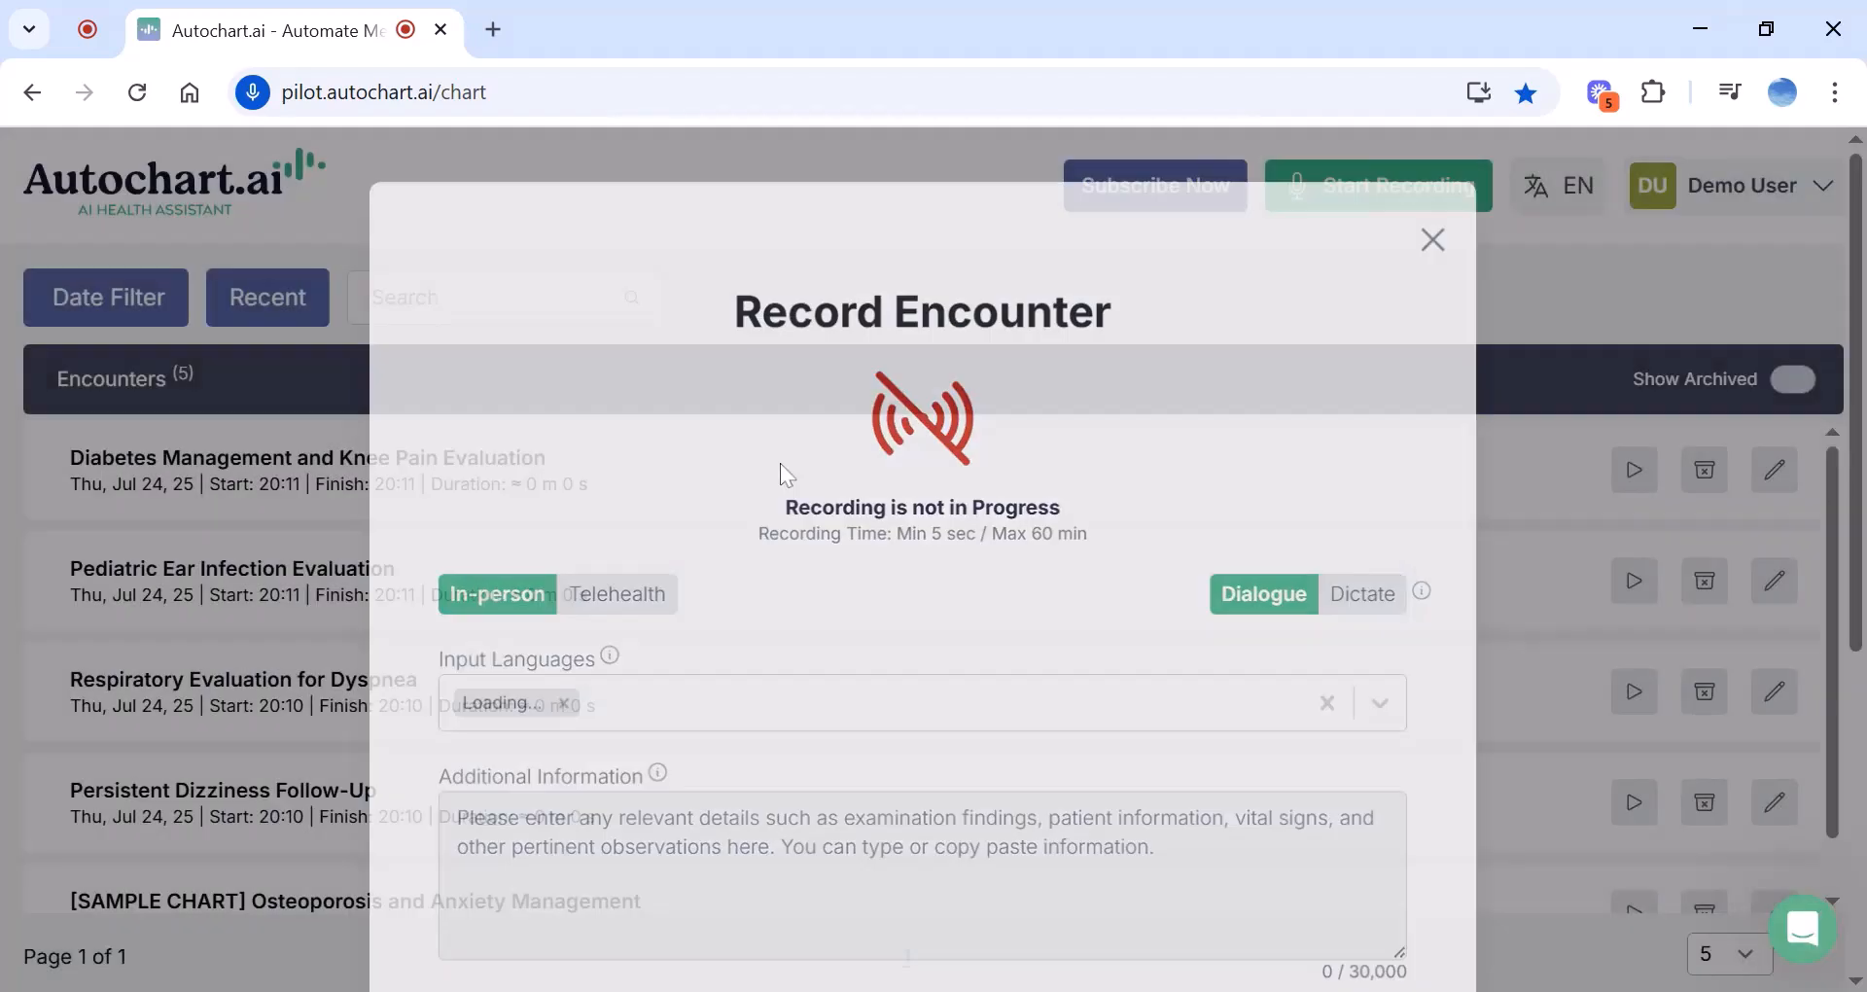
Bring up Regenerate Clinical Note for the Diabetes Management and Knee Pain Evaluation encounter
click(420, 471)
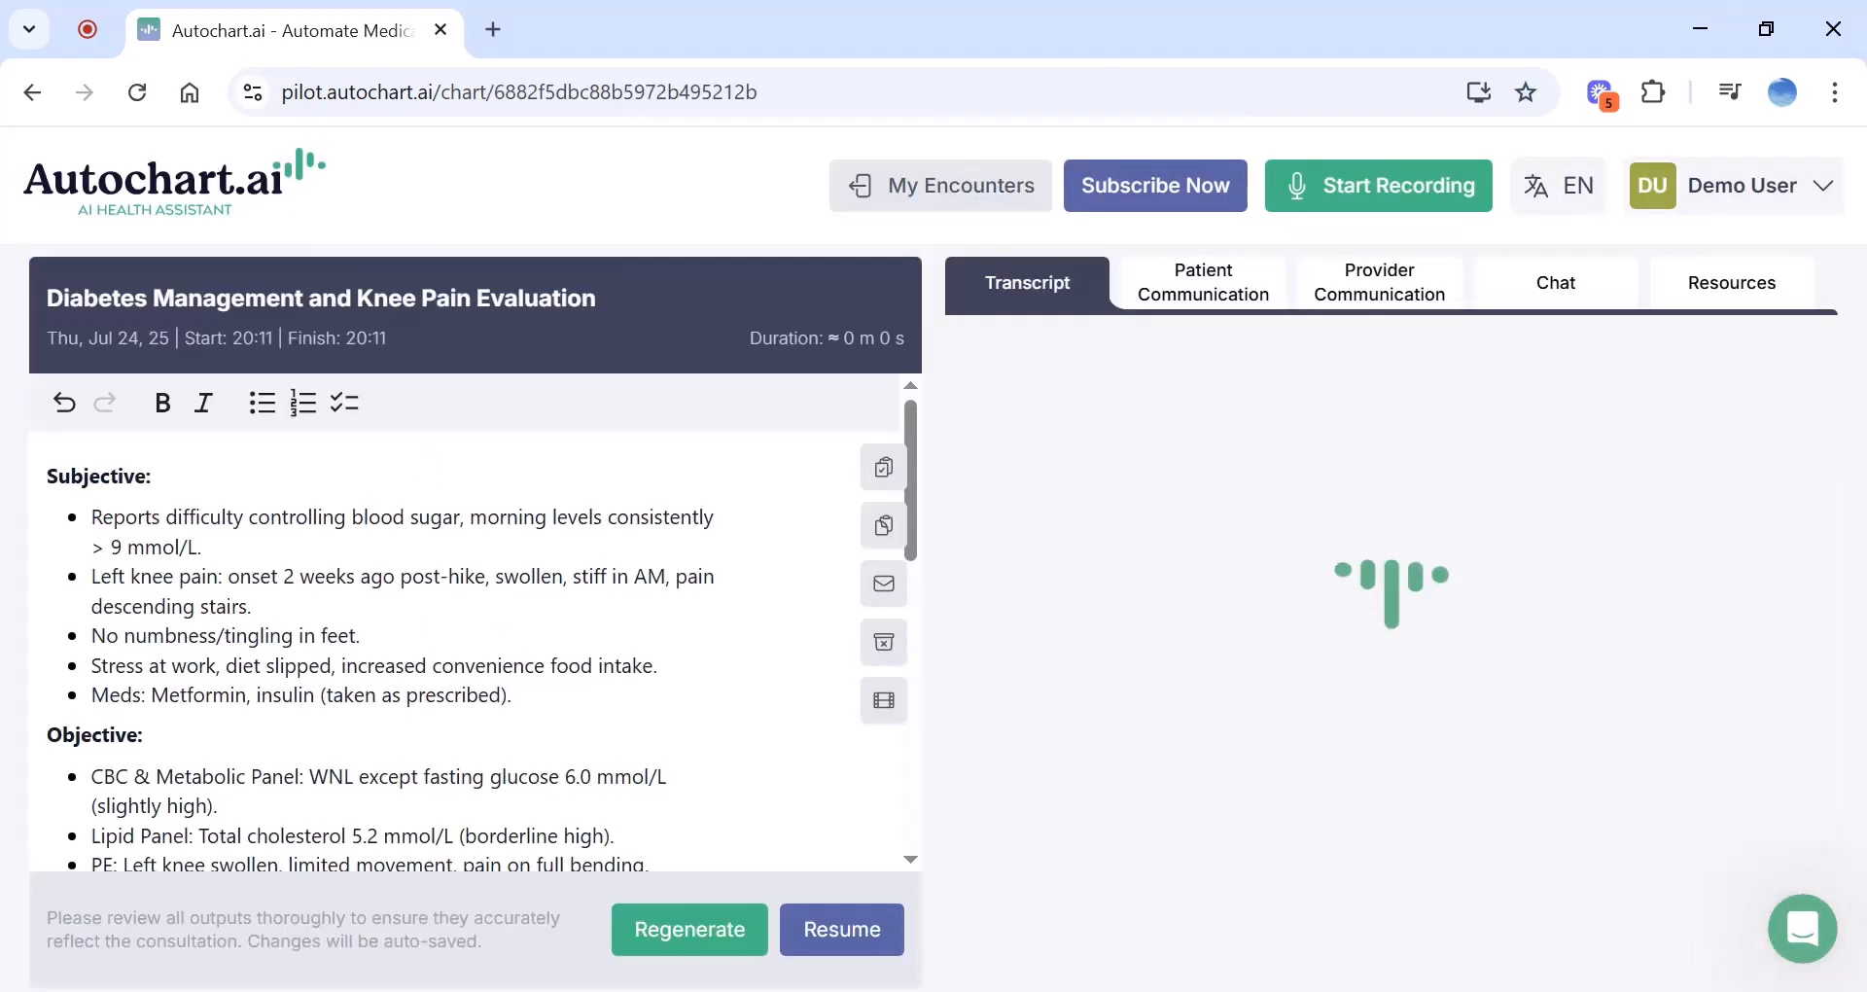
scroll(466, 632, down, 2)
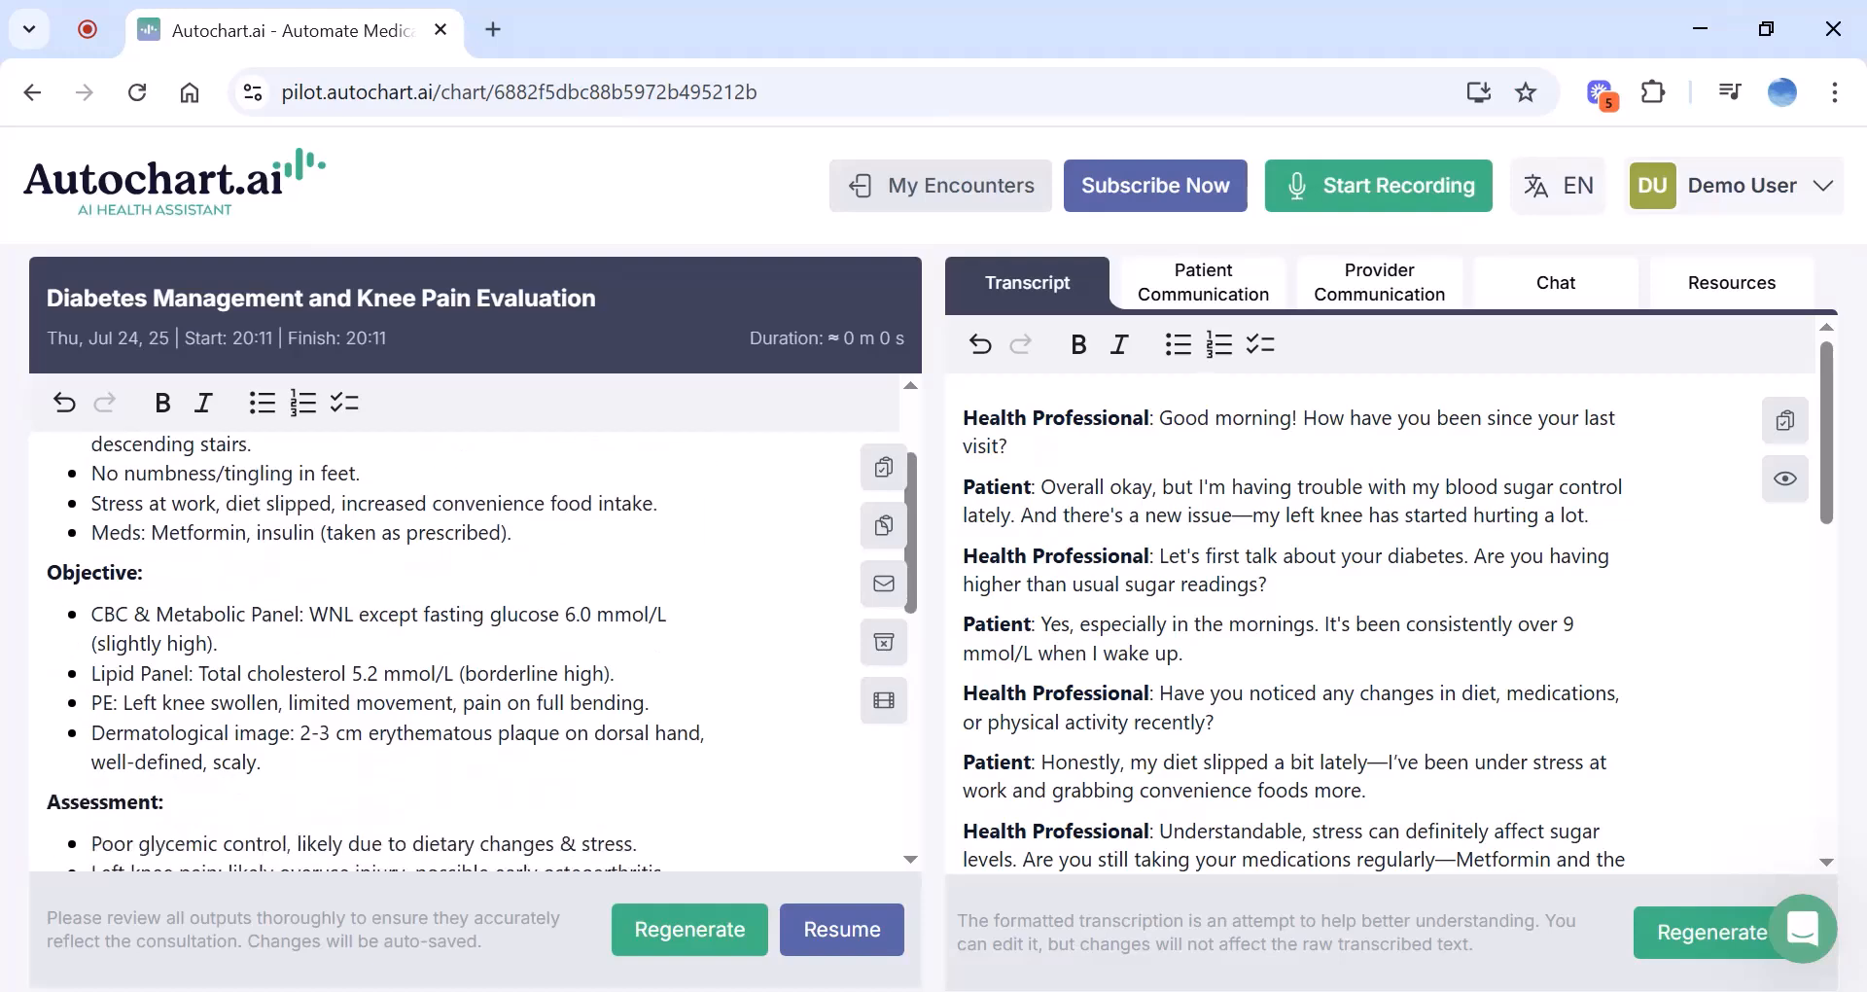
click(671, 930)
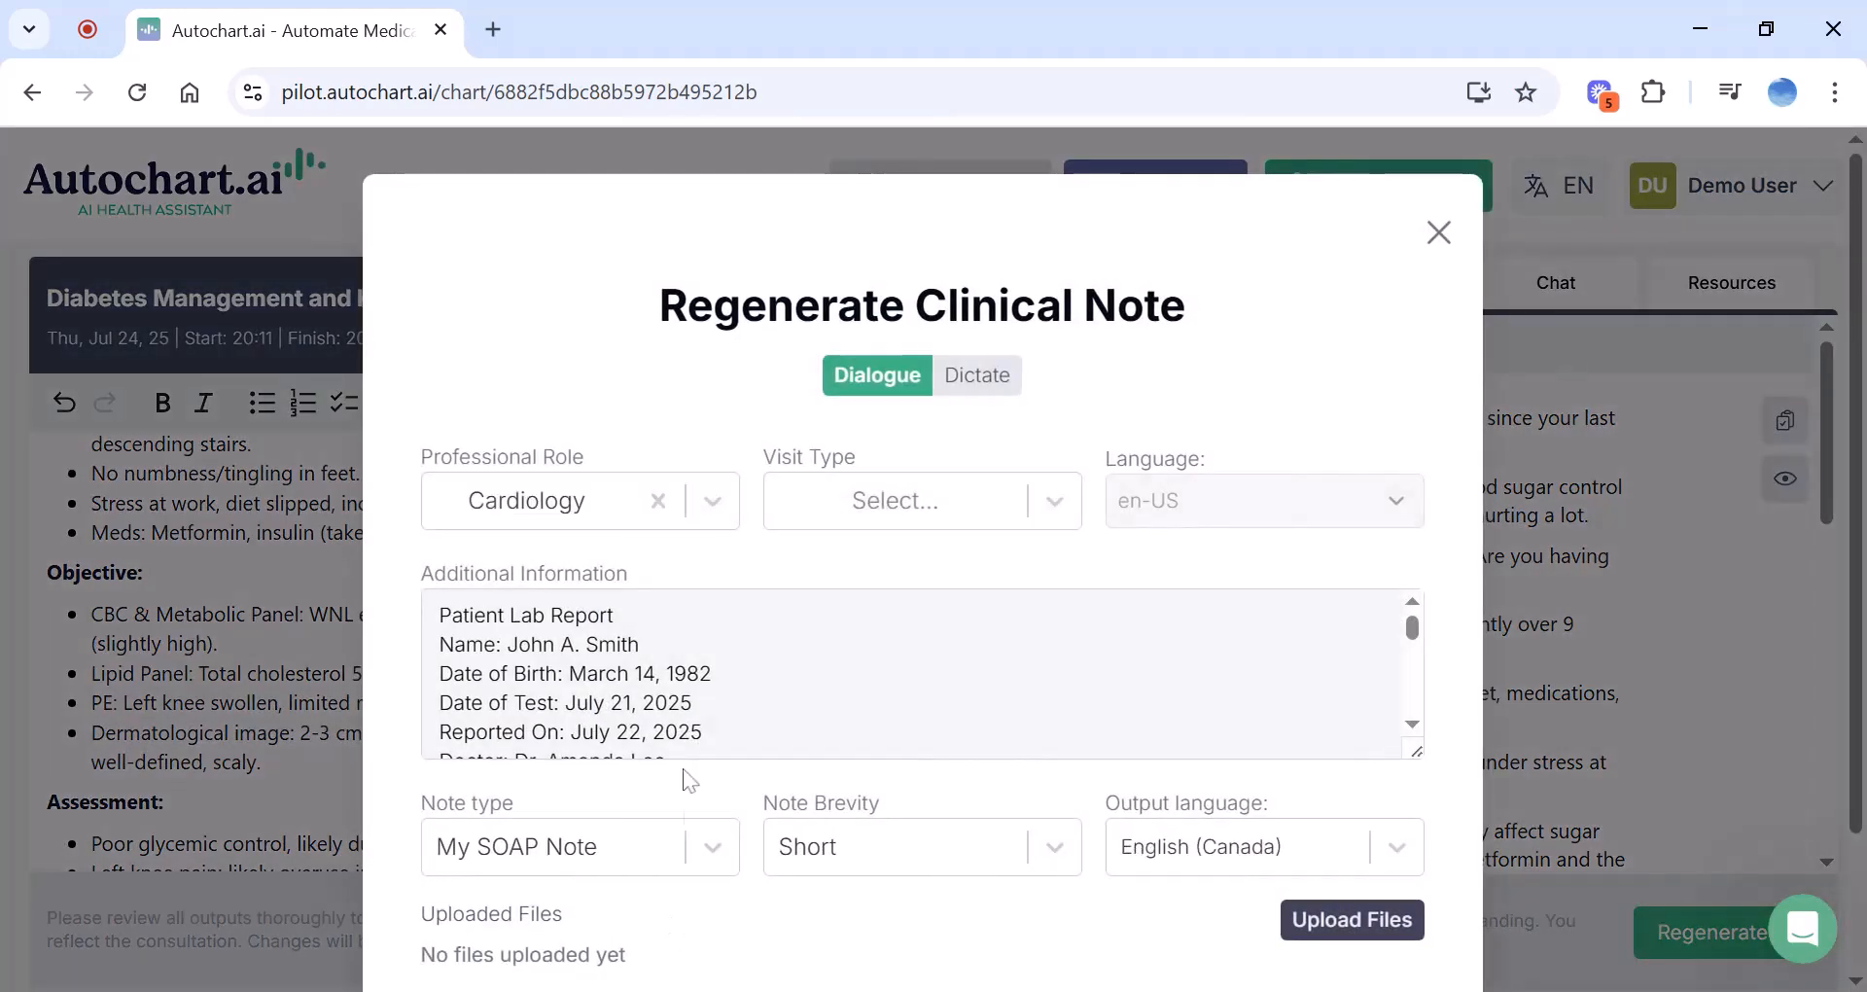
scroll(671, 807, down, 1)
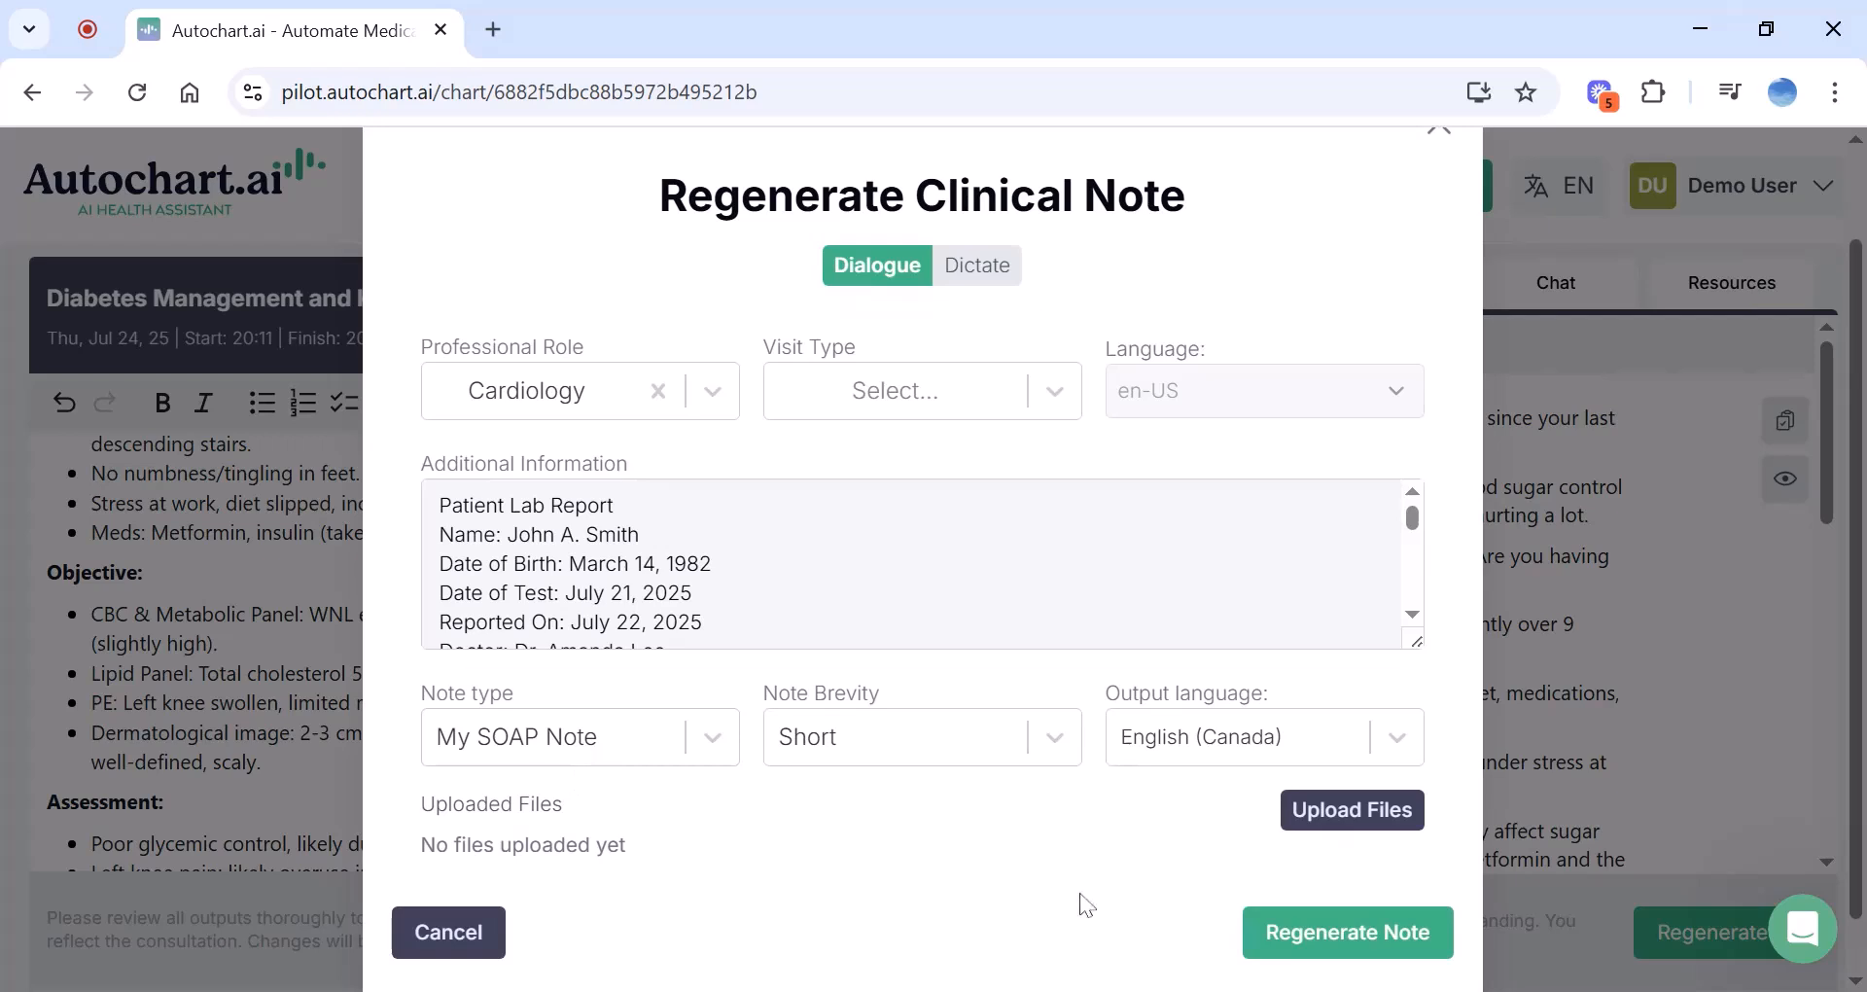
Regenerate the note with My SOAP Note, review the numbered Diabetes and Knee Pain issues
click(1293, 929)
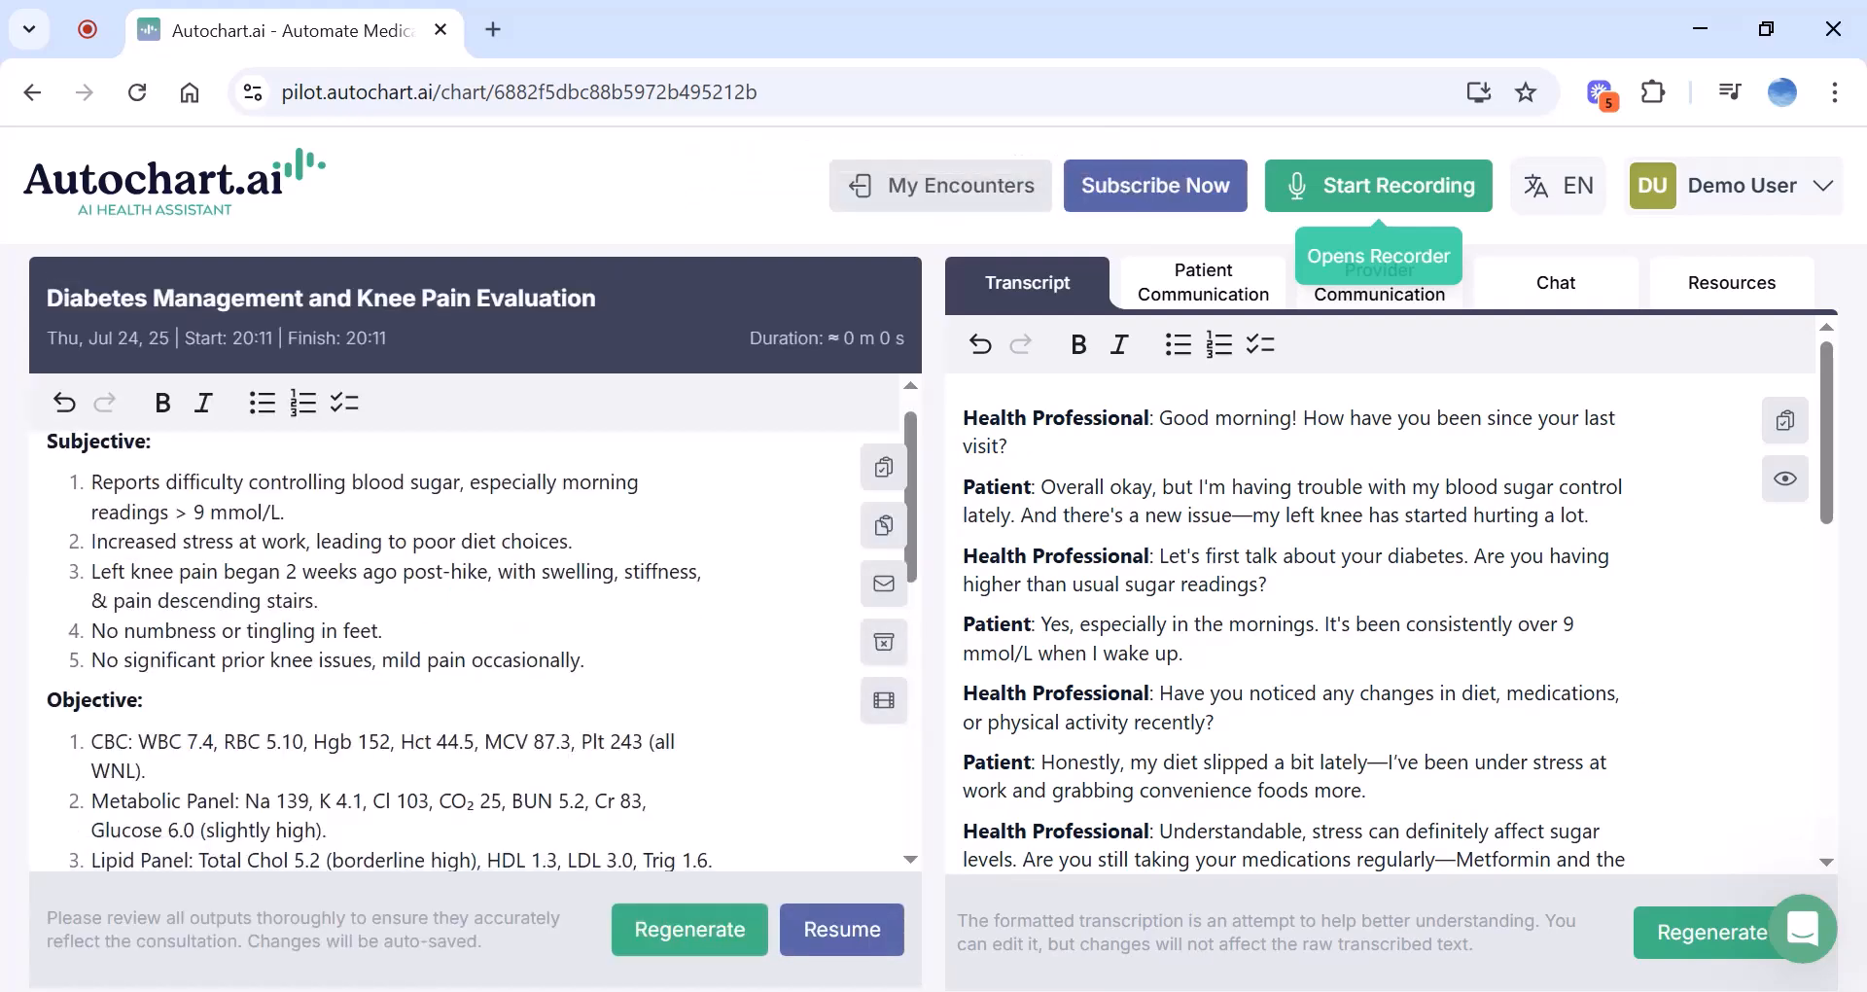
scroll(90, 659, down, 1)
scroll(476, 642, down, 5)
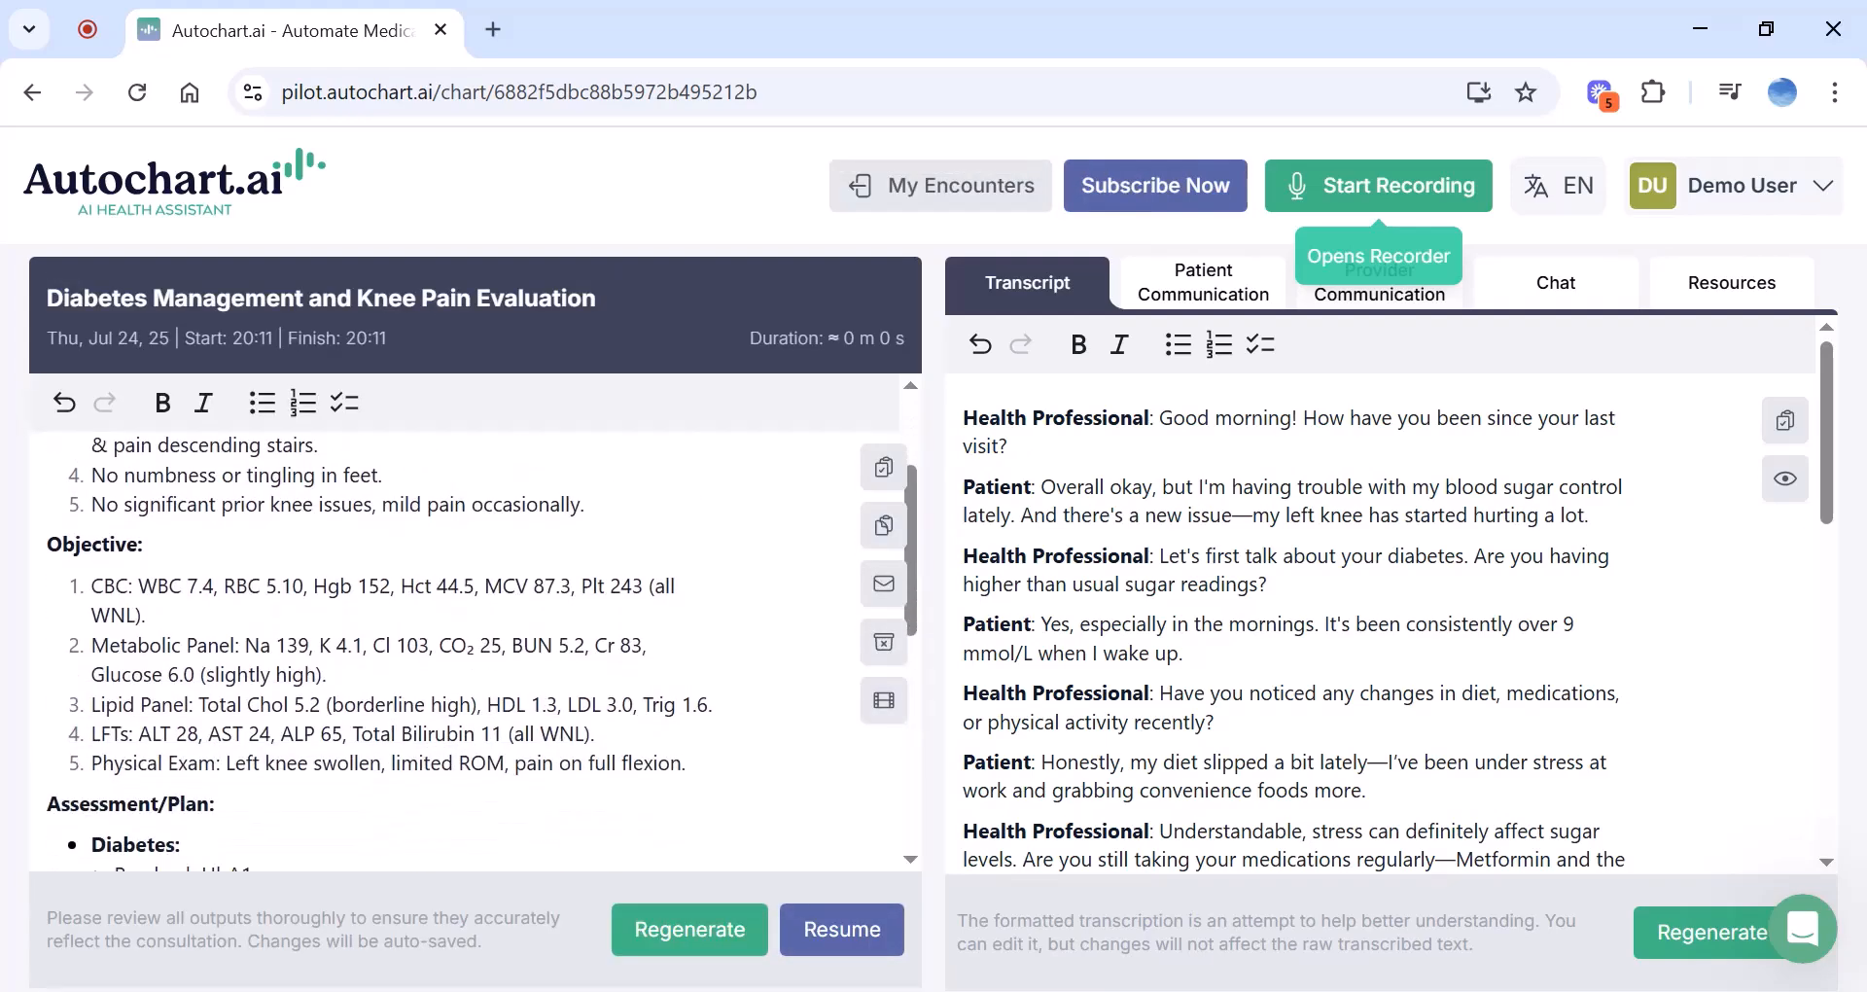
scroll(476, 642, up, 2)
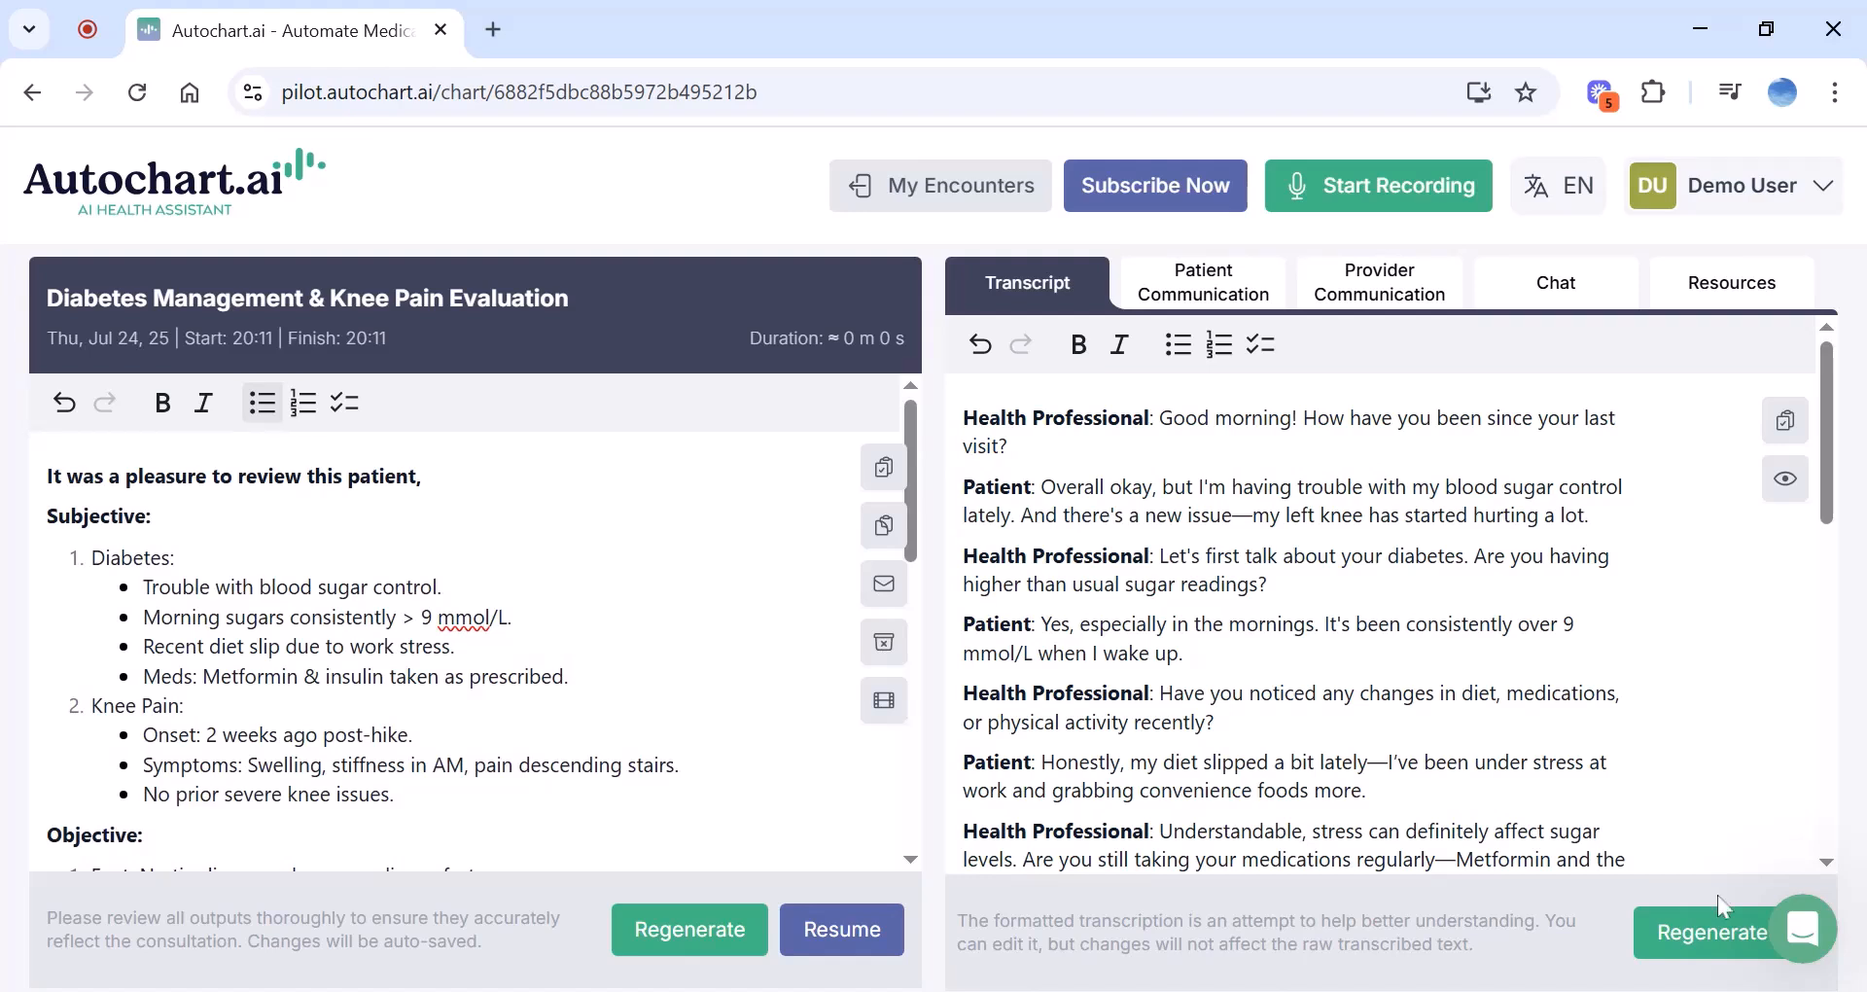
click(1804, 934)
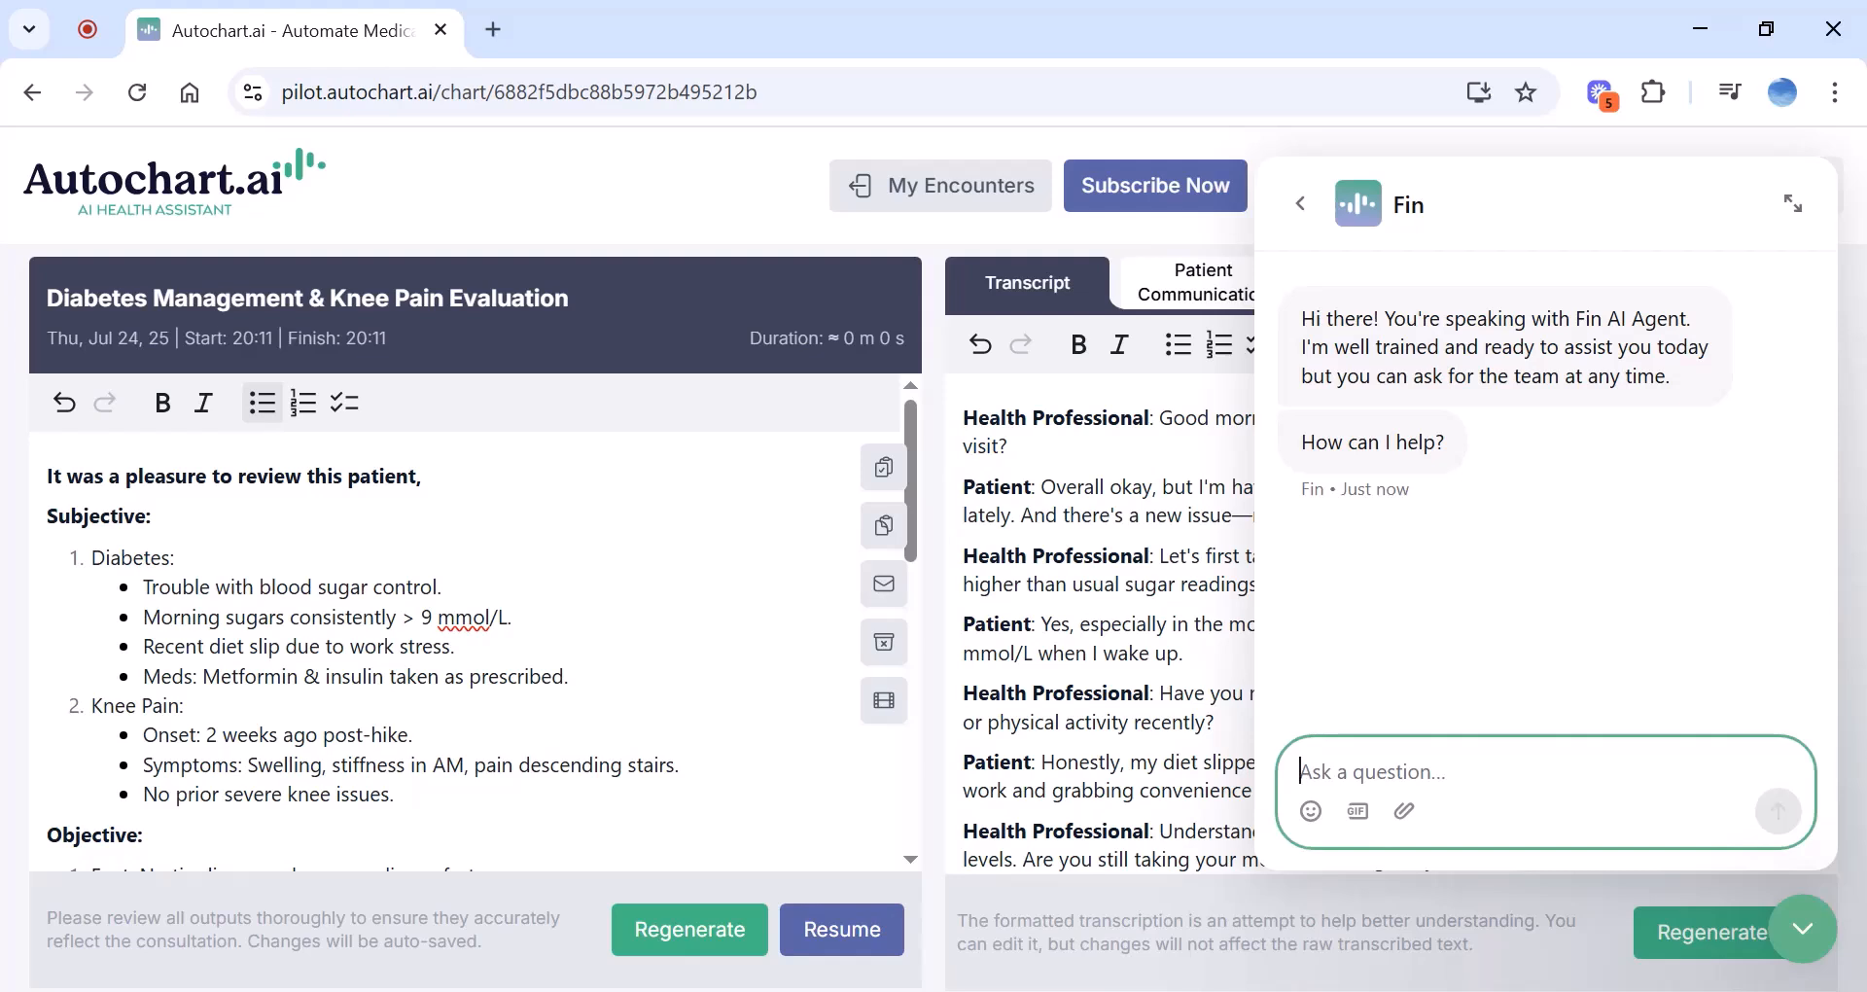
click(1802, 926)
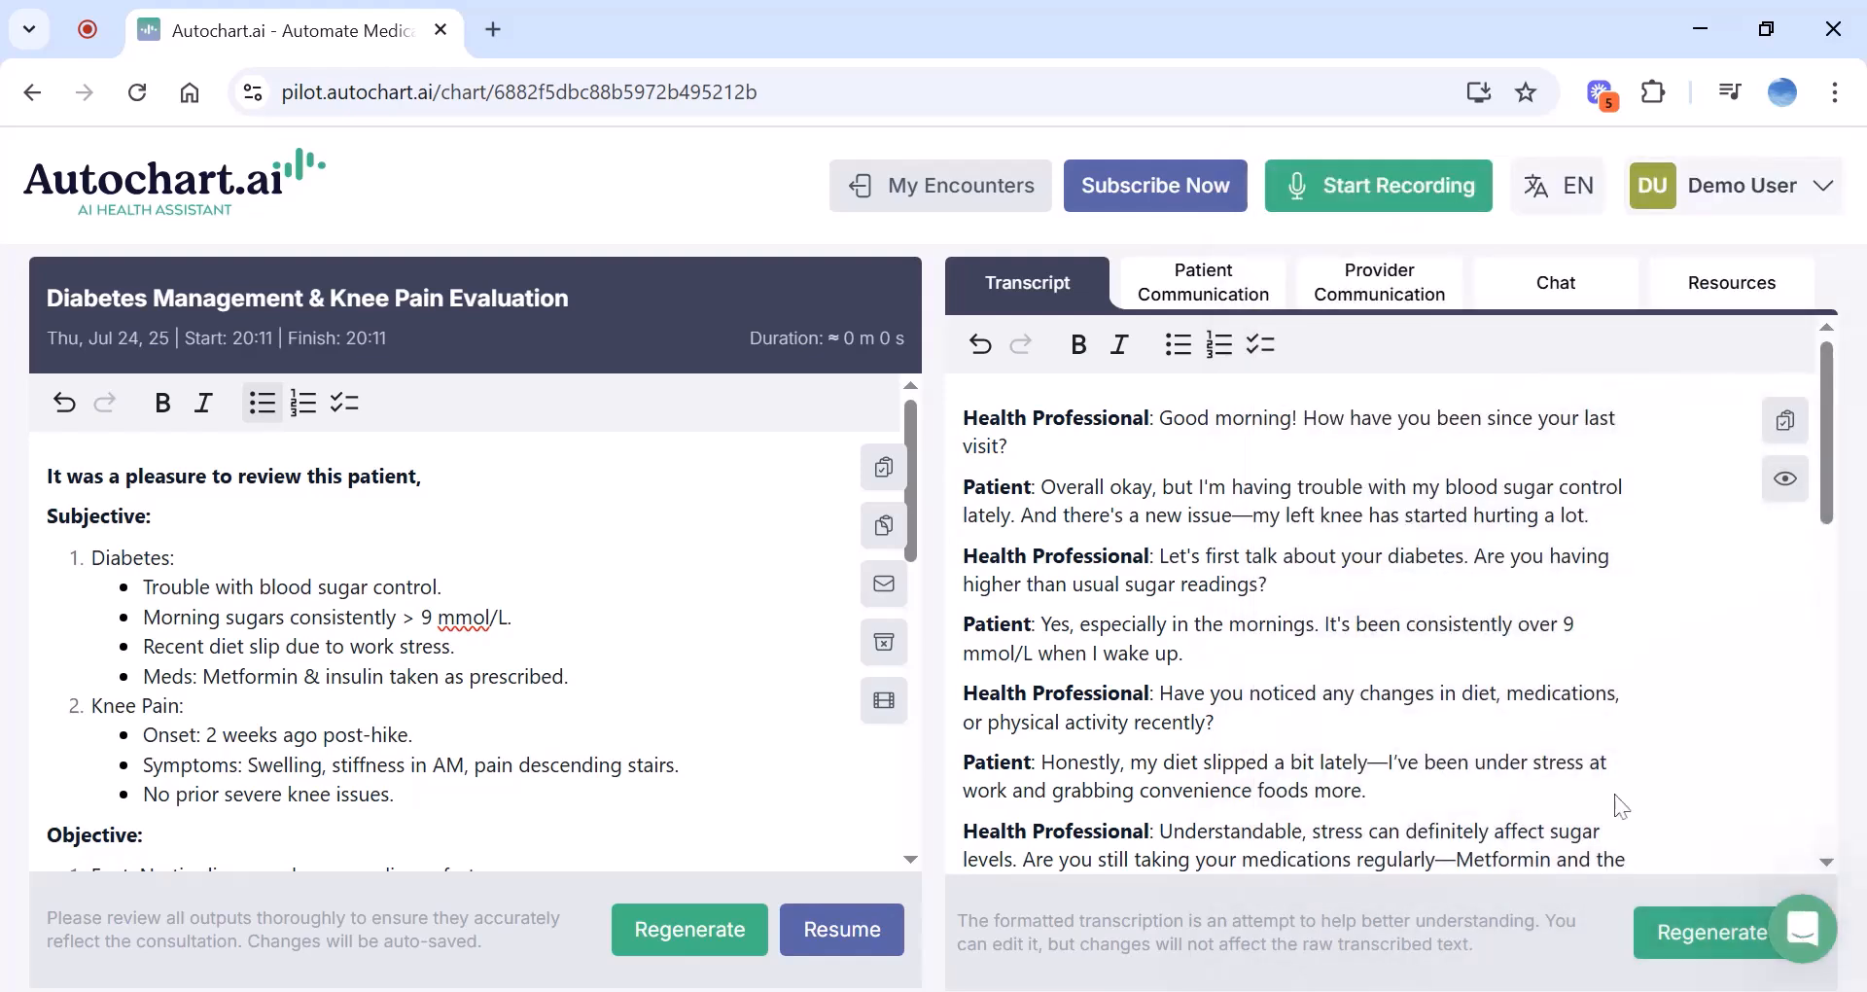